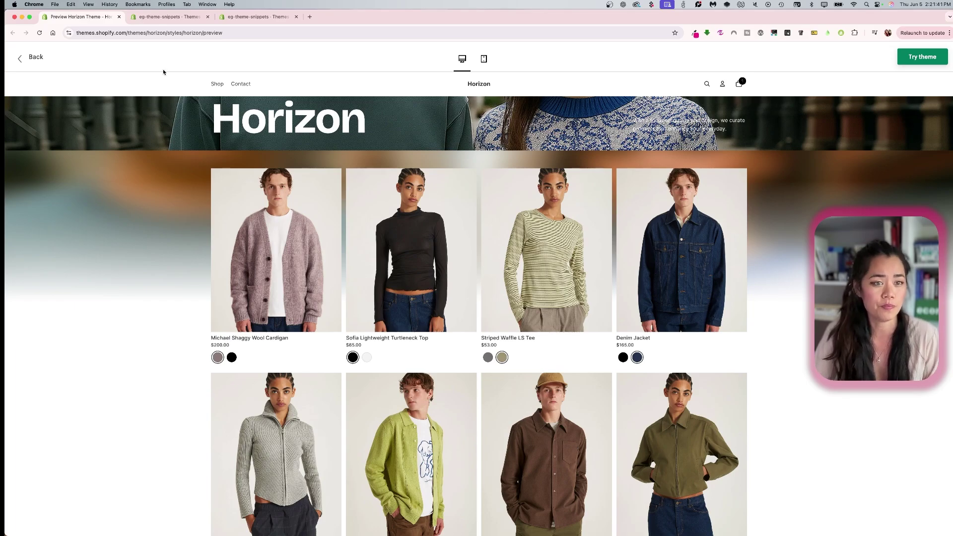
# From the eg-theme-snippets admin, open Products in a separate tab and view the storefront, dismissing its cookie banner and preview bar.
pyautogui.click(184, 17)
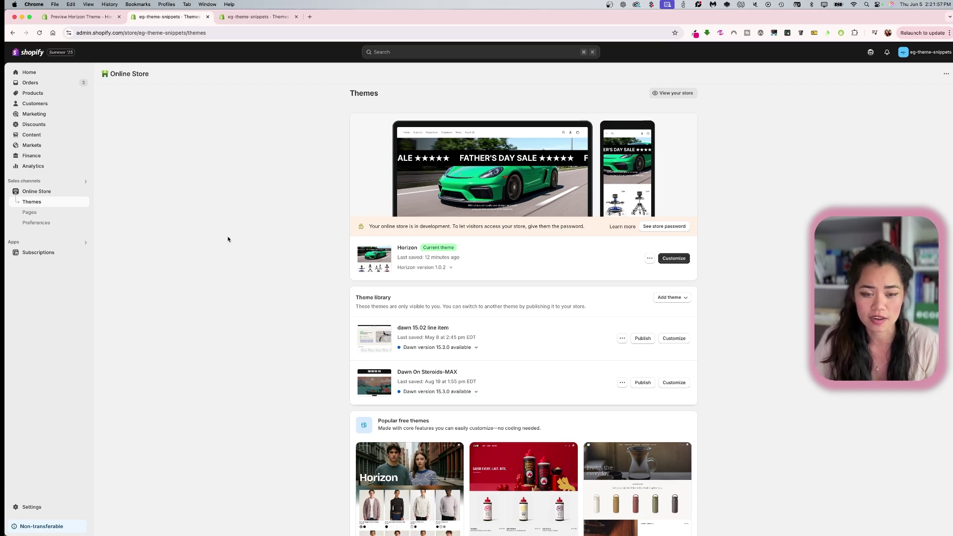
pyautogui.keyDown('super'); pyautogui.click(52, 94); pyautogui.keyUp('super')
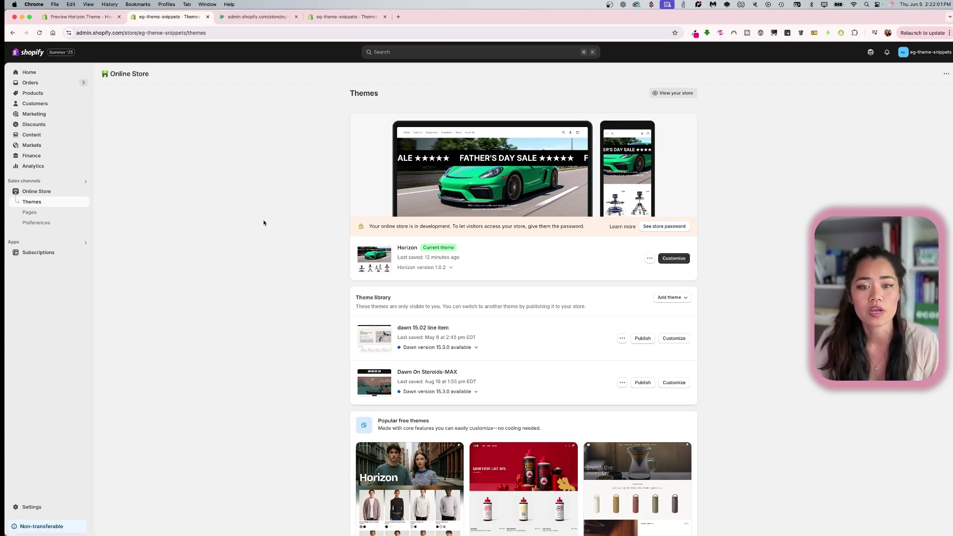
pyautogui.click(672, 93)
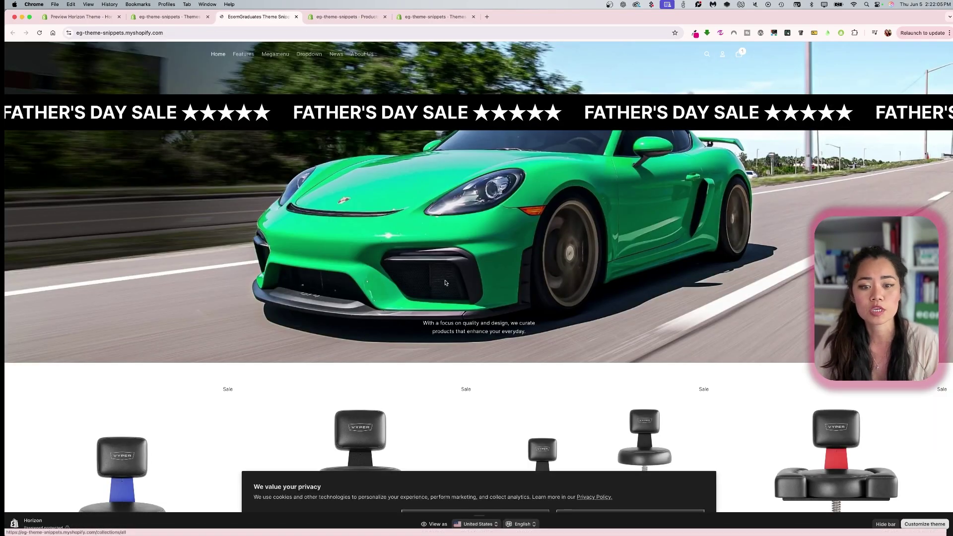
pyautogui.scroll(-3, 445, 294)
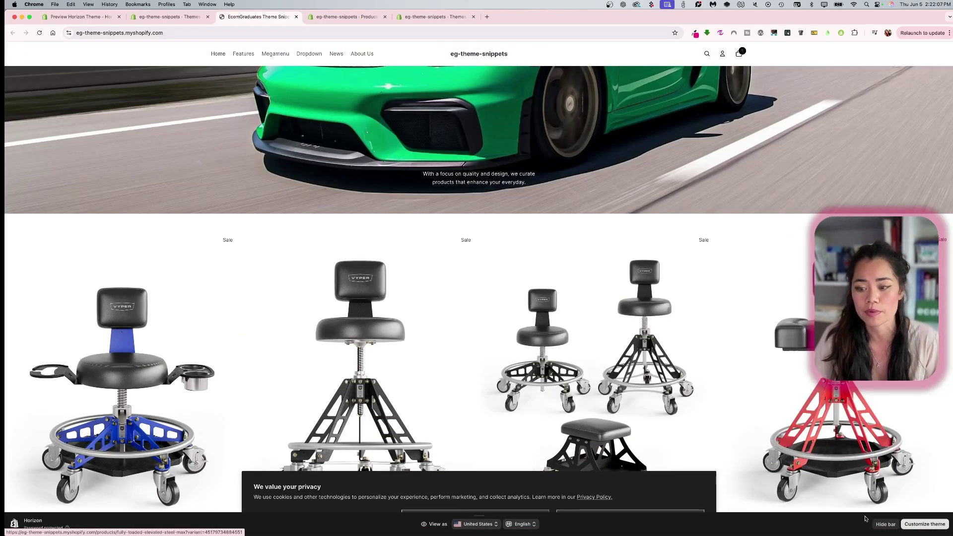
pyautogui.click(651, 510)
pyautogui.click(886, 525)
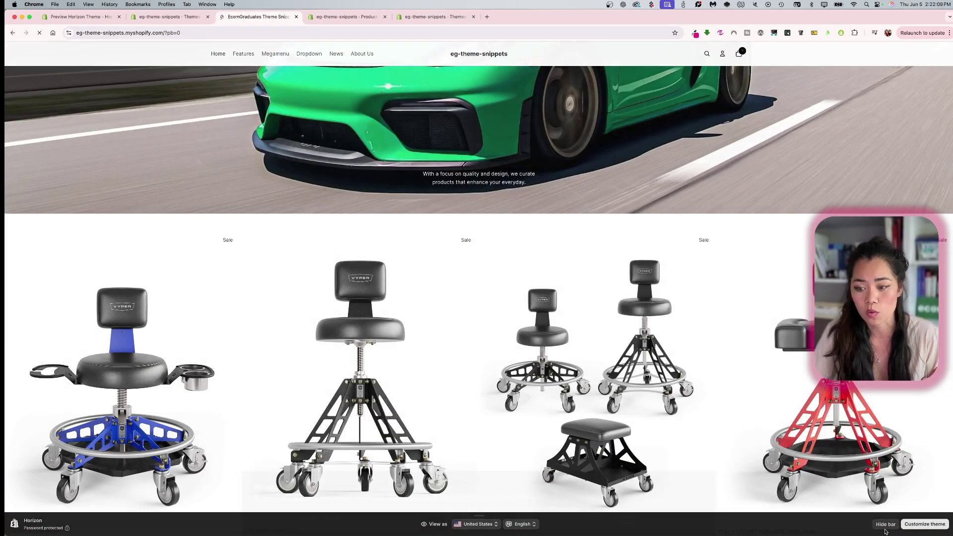
# Return to the Horizon theme editor and examine the home page's product grid and its product cards.
pyautogui.click(170, 16)
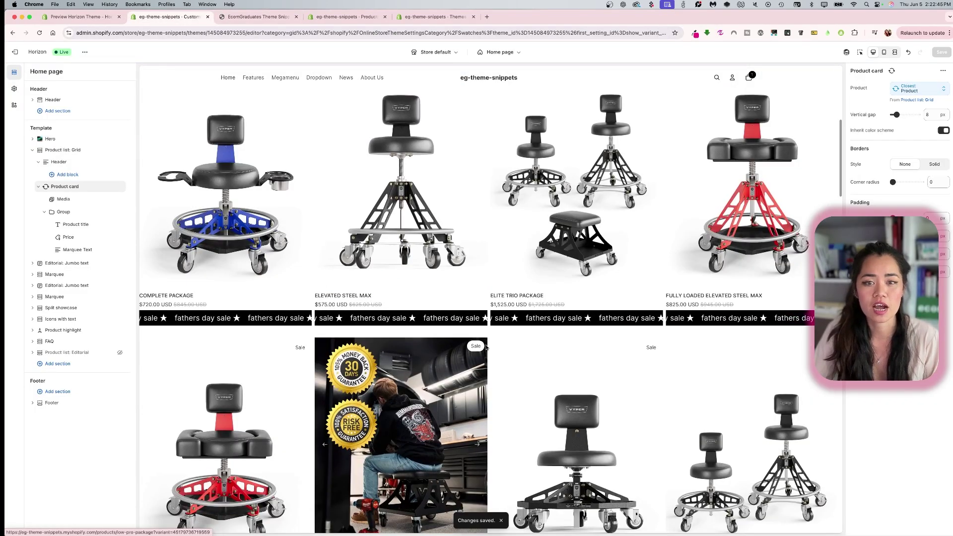
pyautogui.scroll(4, 489, 338)
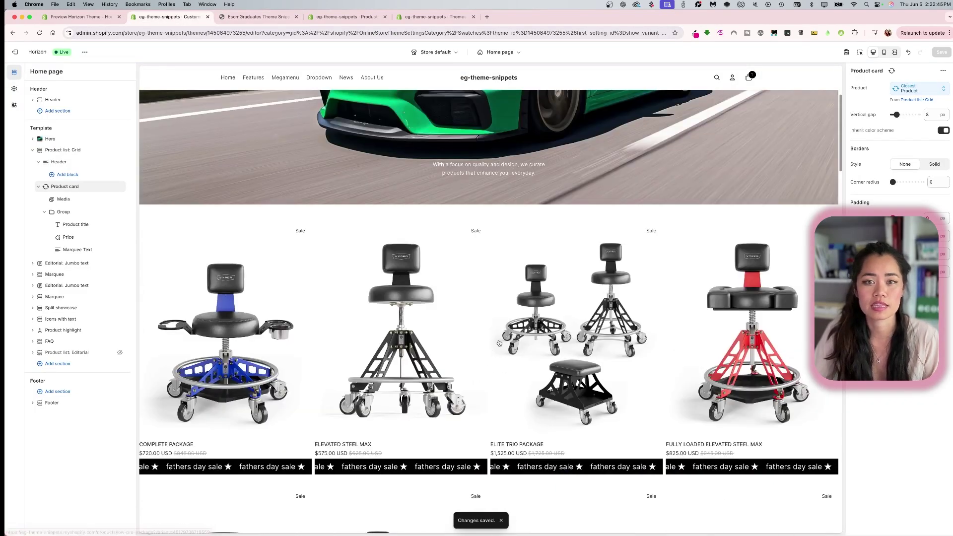
pyautogui.scroll(-1, 491, 340)
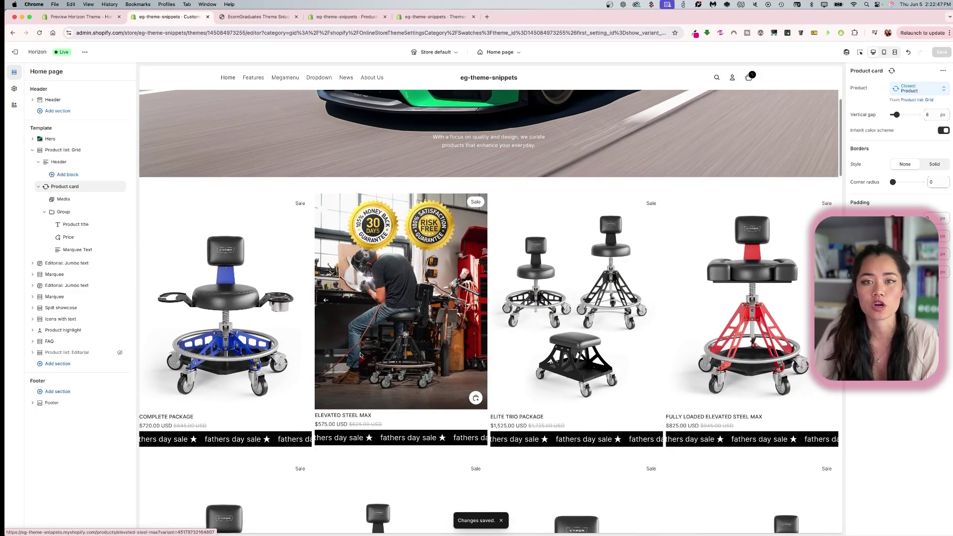
pyautogui.scroll(-5, 484, 286)
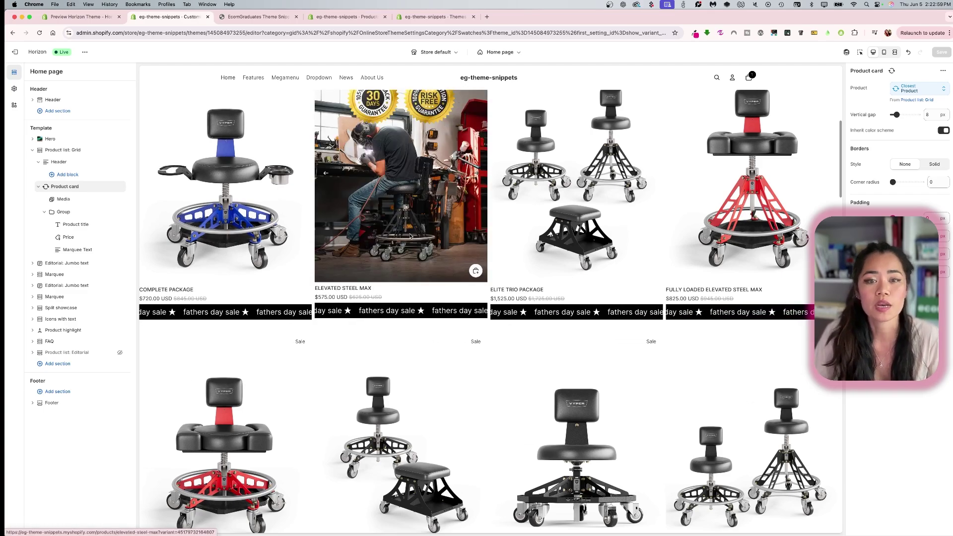
pyautogui.scroll(3, 225, 248)
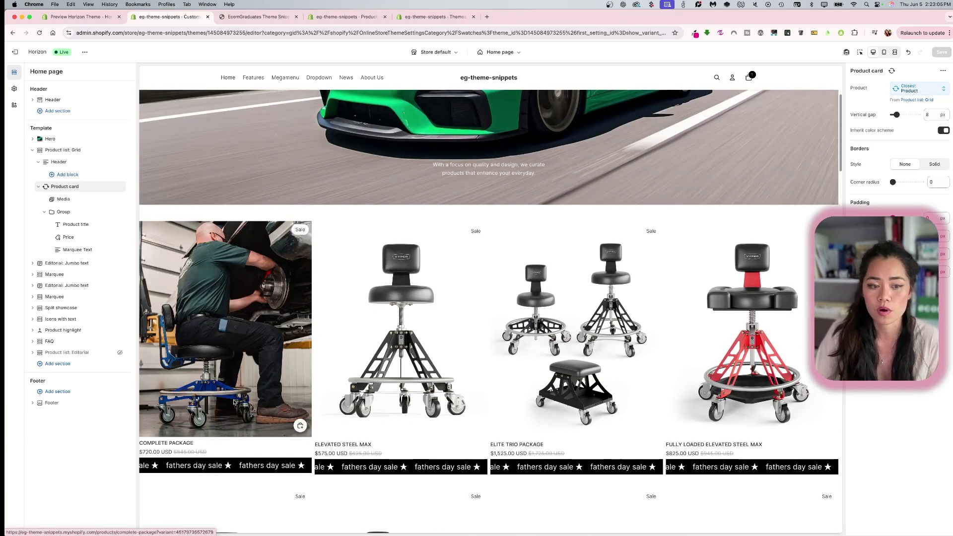
# Close the storefront tab, open the COMPLETE PACKAGE product and expand its Blue variant group.
pyautogui.middleClick(284, 16)
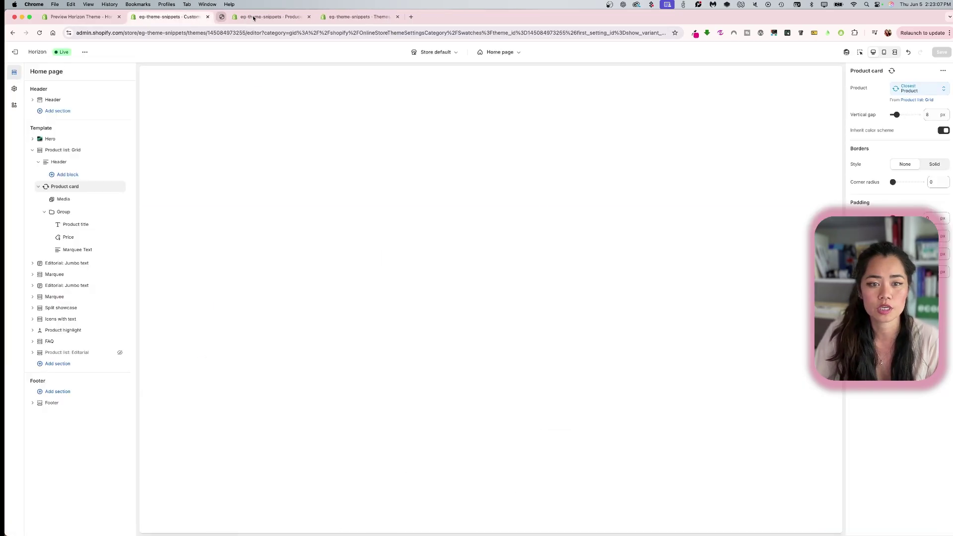
pyautogui.click(284, 16)
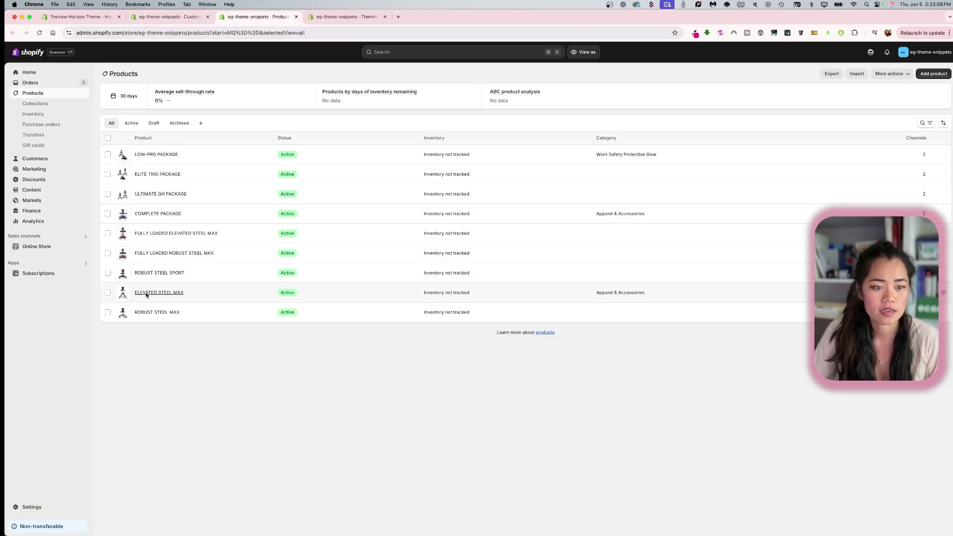
pyautogui.click(153, 215)
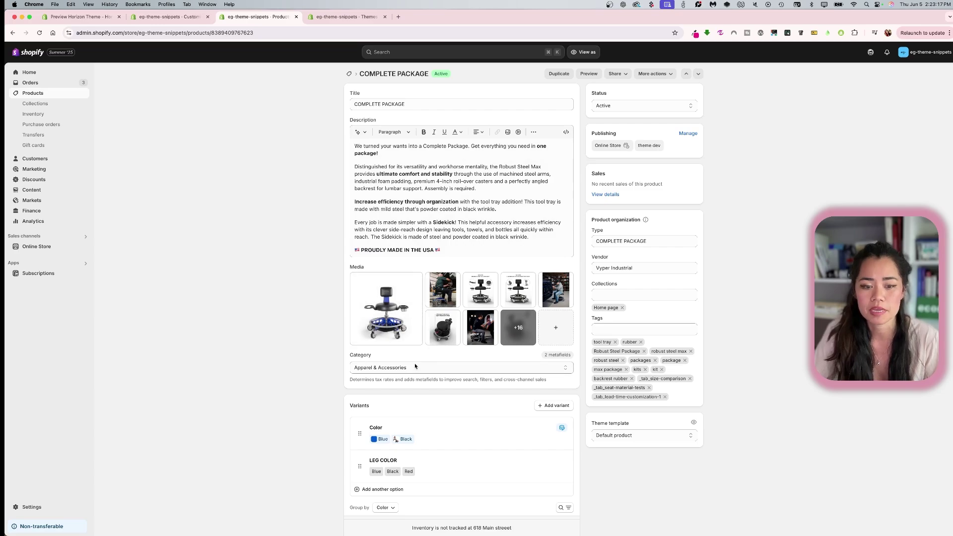
pyautogui.scroll(-4, 472, 382)
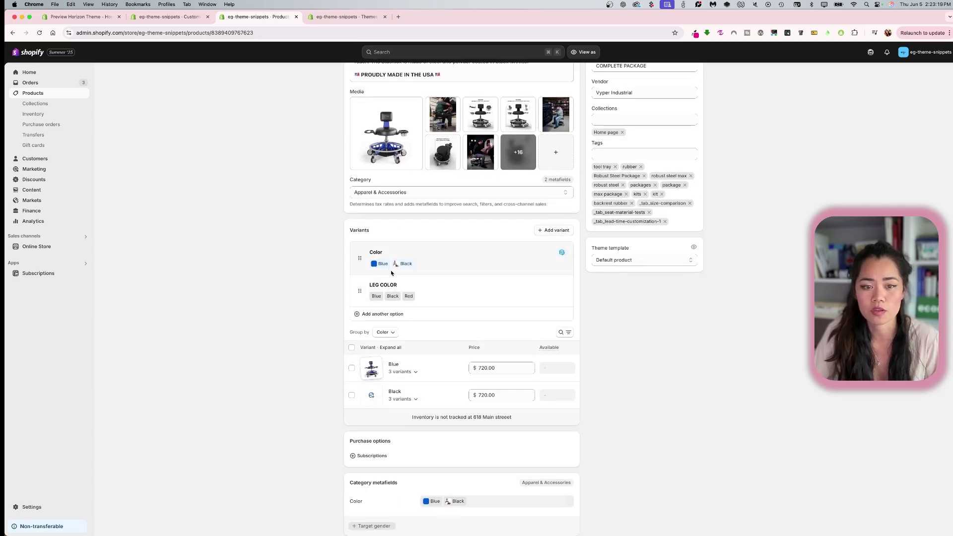
pyautogui.click(412, 374)
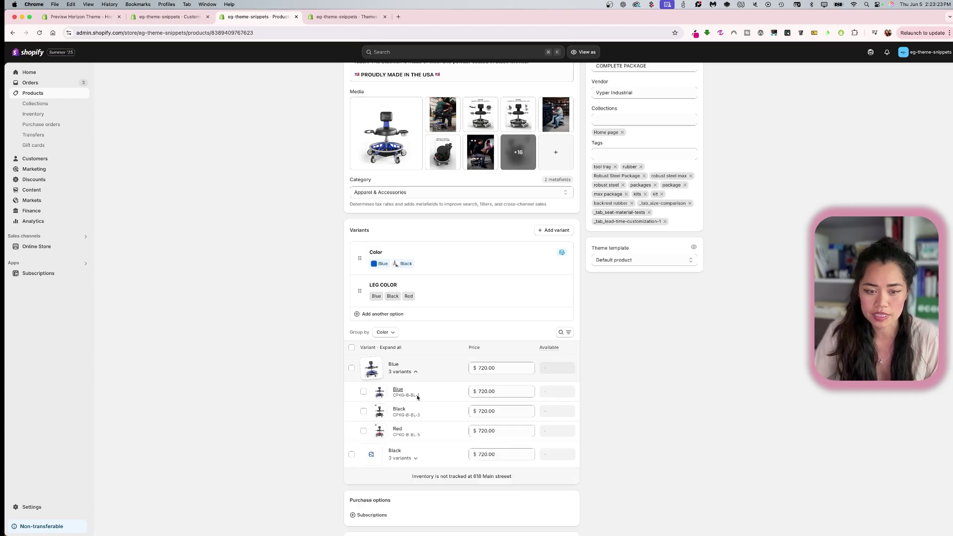
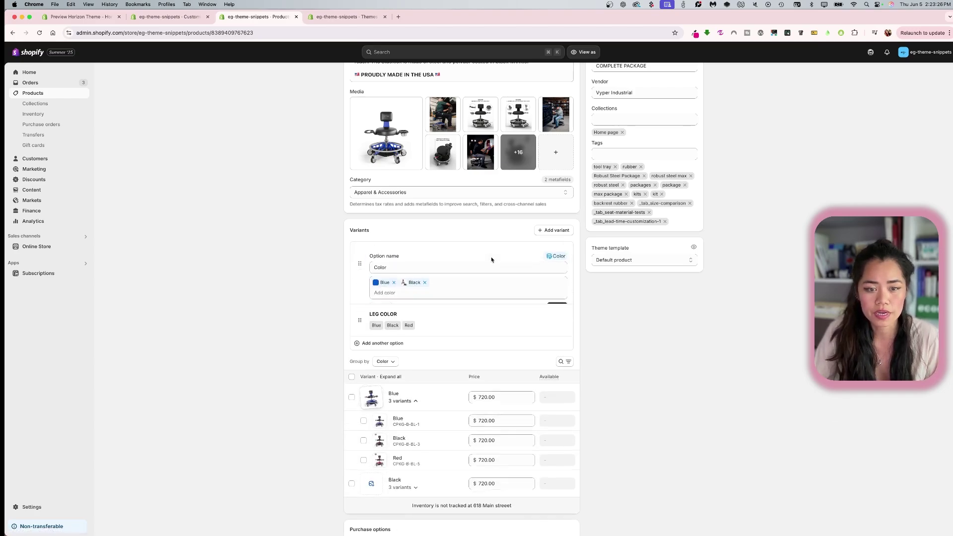
# Delete the Color option from the COMPLETE PACKAGE product, save the product, and view its category choices.
pyautogui.click(380, 303)
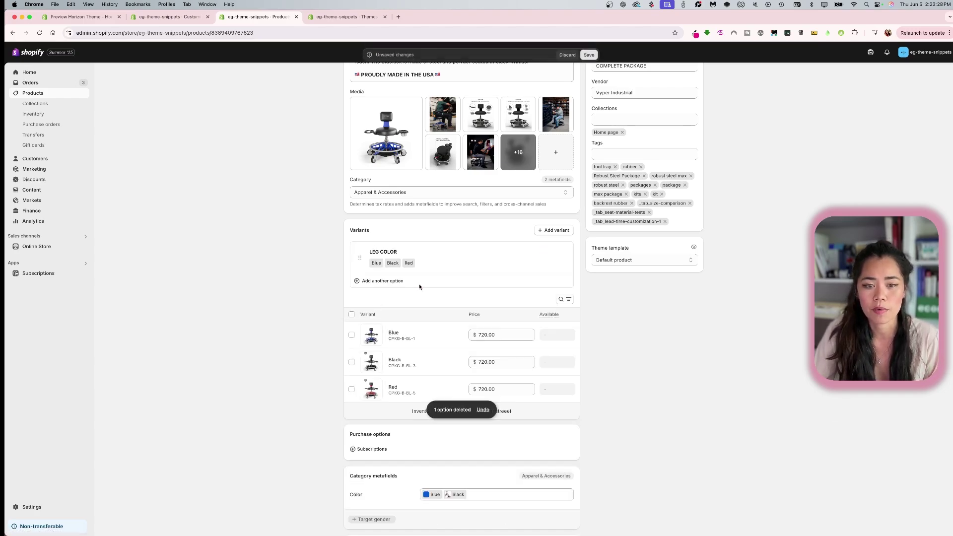
pyautogui.click(598, 55)
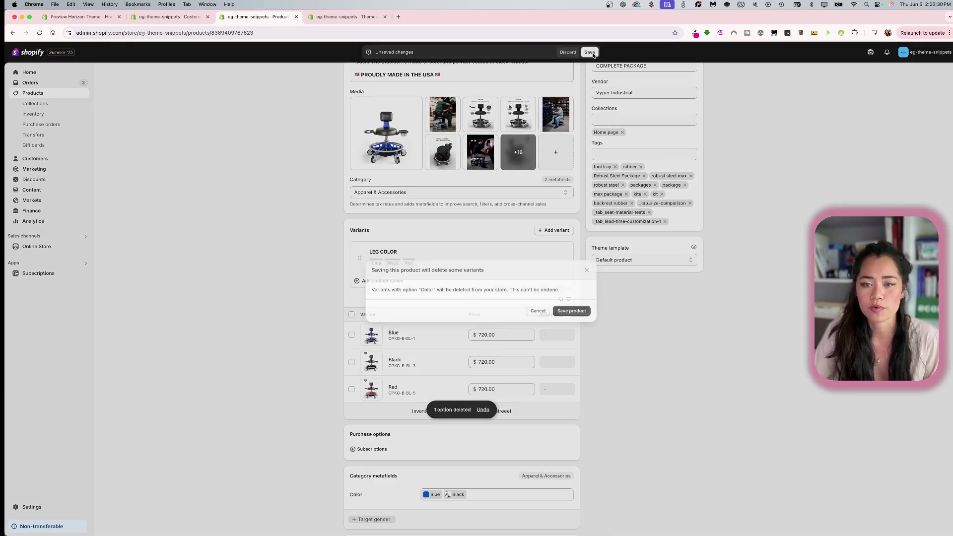
pyautogui.click(576, 308)
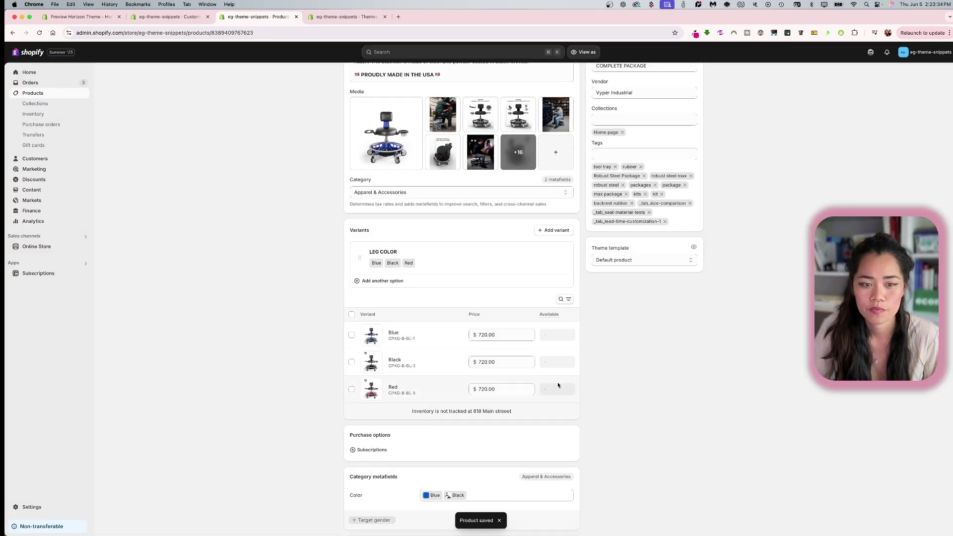
pyautogui.click(547, 191)
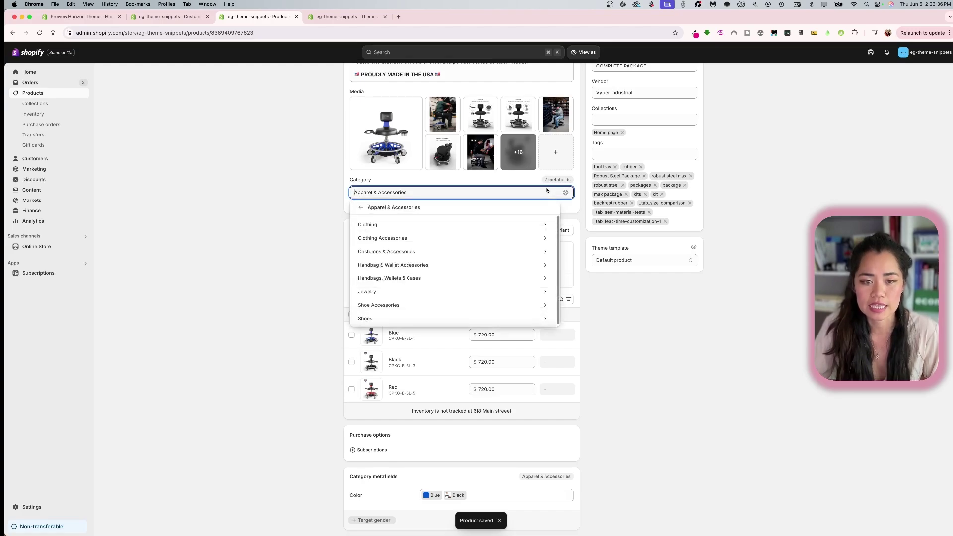
pyautogui.click(276, 224)
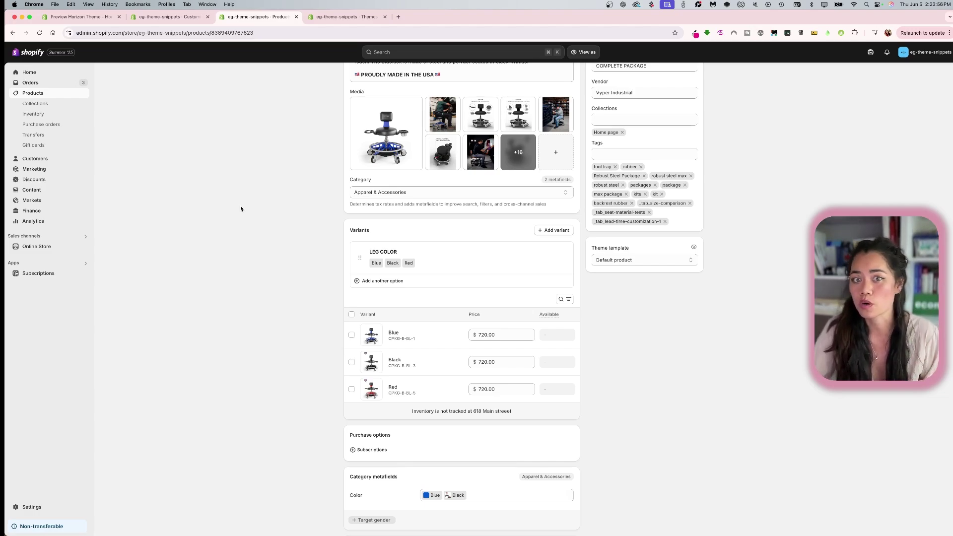
# Open the LOW-PRO PACKAGE product, examine its variant options and category metafields, and return to the product list.
pyautogui.click(34, 94)
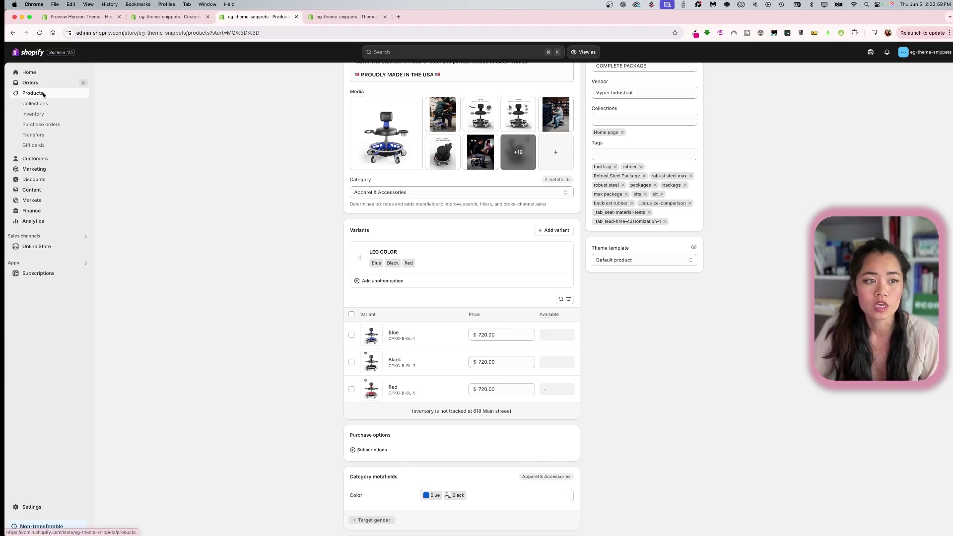
pyautogui.click(139, 154)
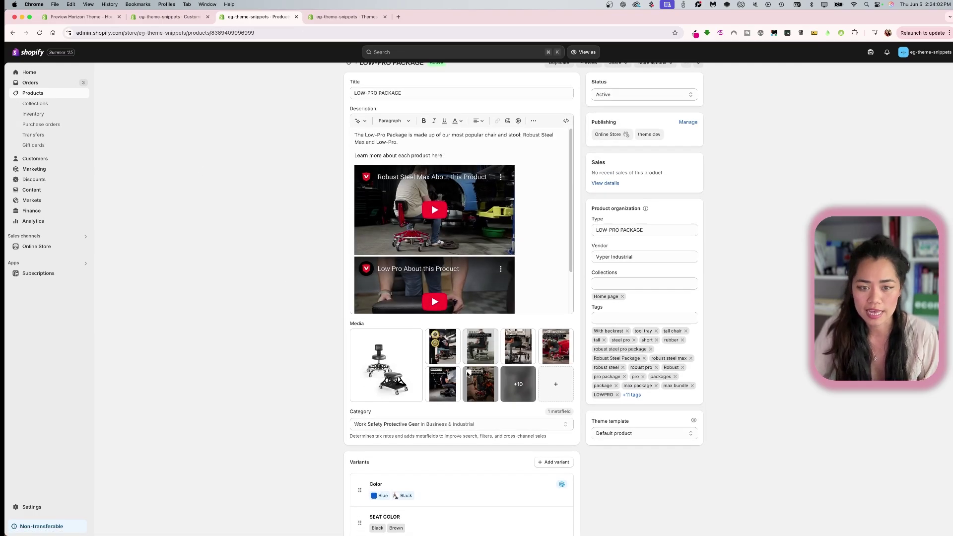
pyautogui.scroll(-5, 498, 358)
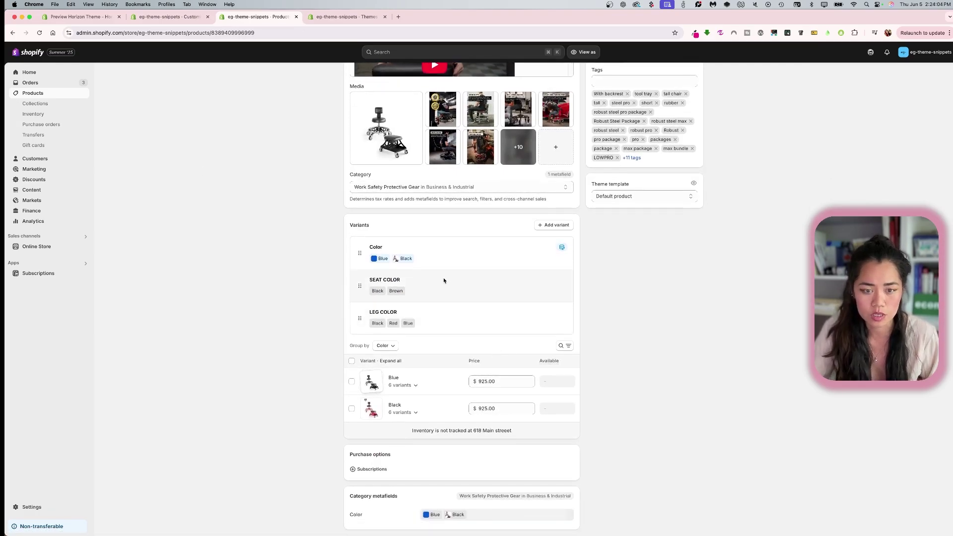
pyautogui.press('super+bracketleft')
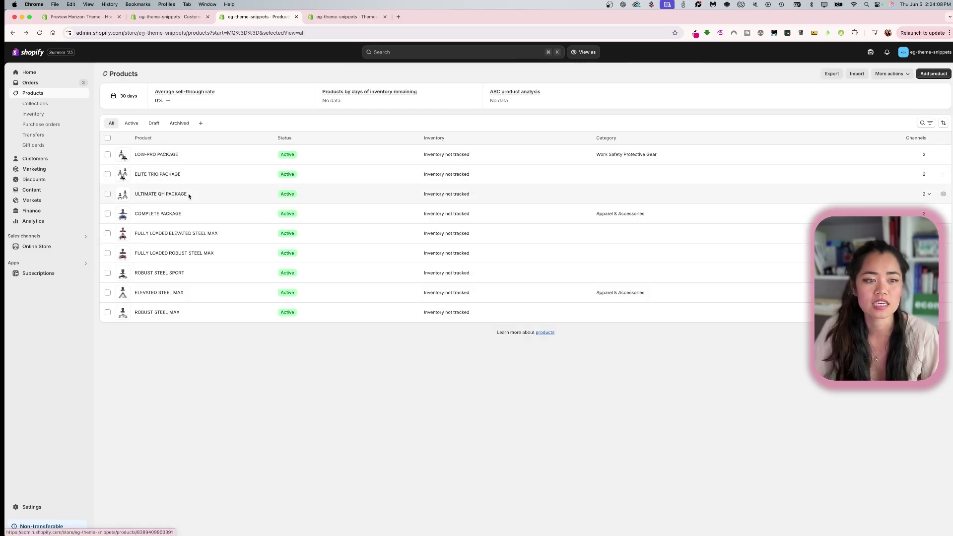
# Set the ELITE TRIO PACKAGE product's category to Apparel & Accessories and save the product.
pyautogui.click(164, 177)
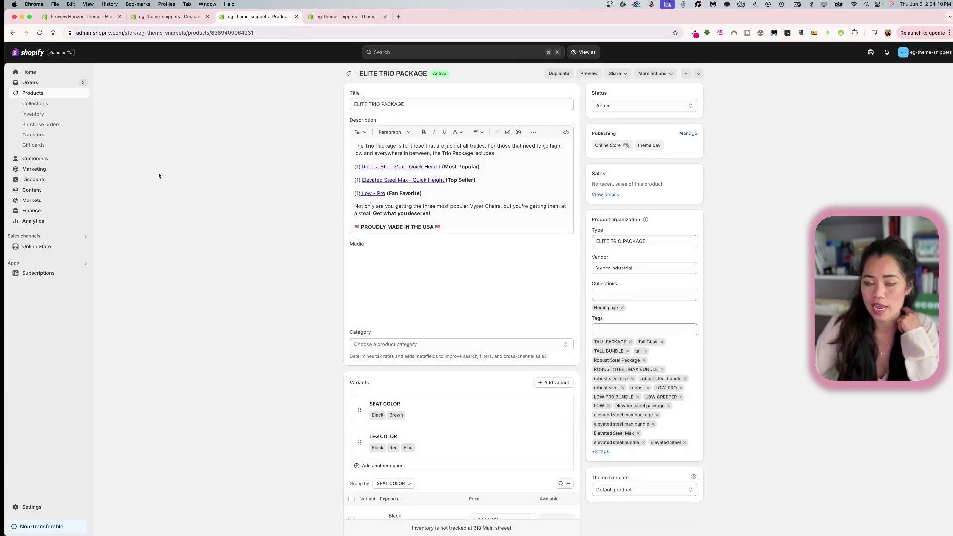
pyautogui.scroll(-1, 481, 365)
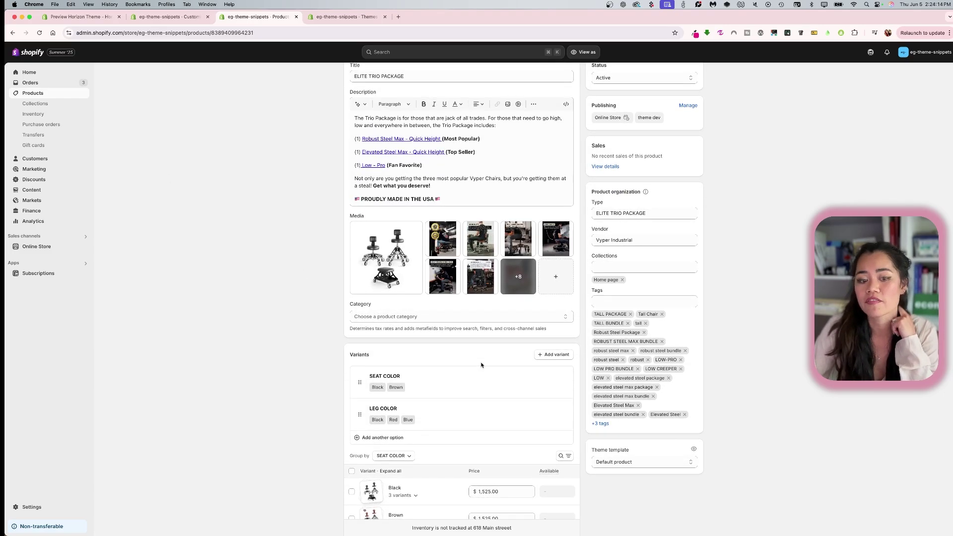
pyautogui.scroll(-5, 482, 365)
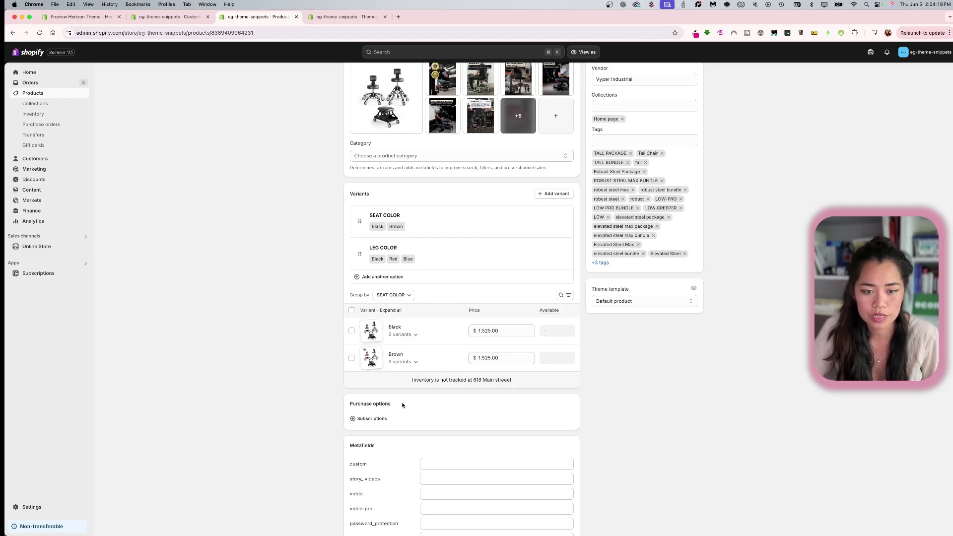
pyautogui.scroll(2, 429, 363)
pyautogui.scroll(1, 432, 350)
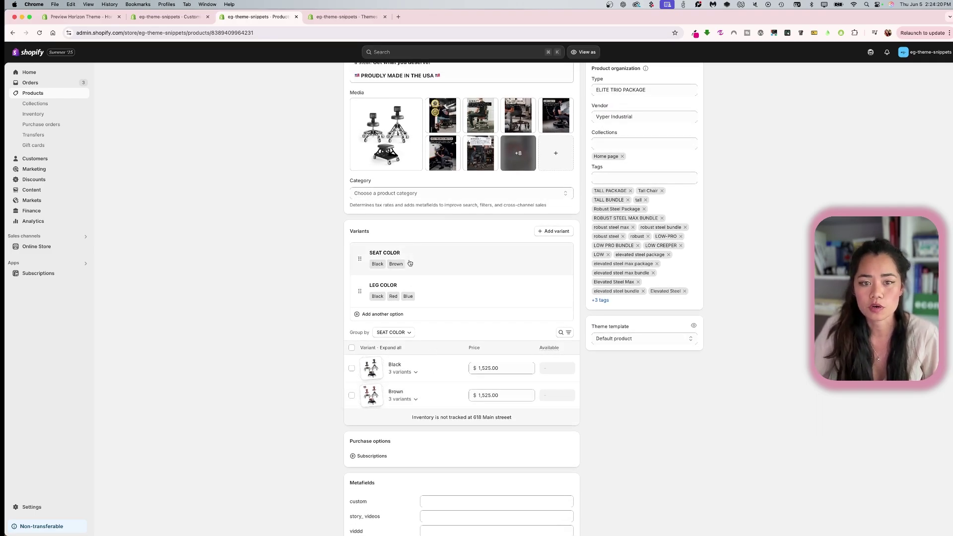
pyautogui.click(415, 194)
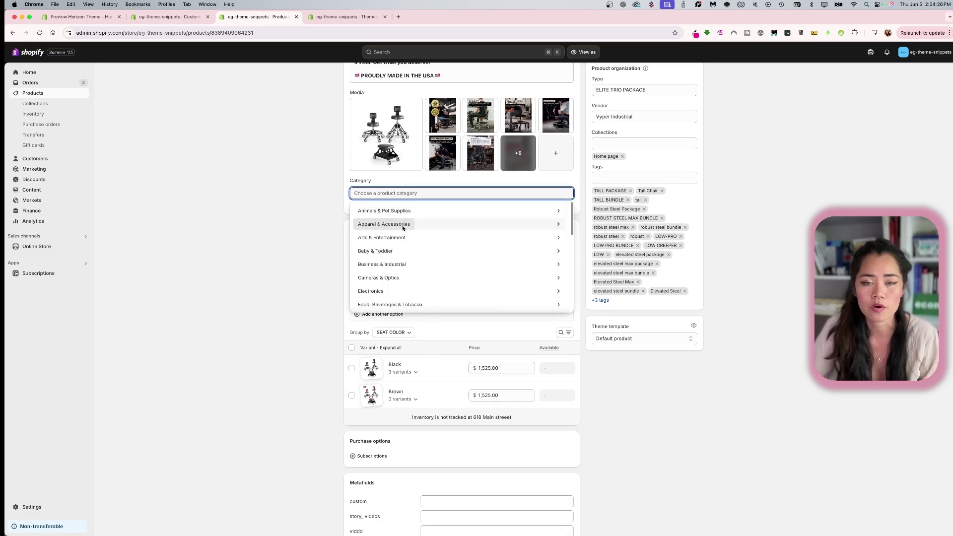
pyautogui.click(403, 227)
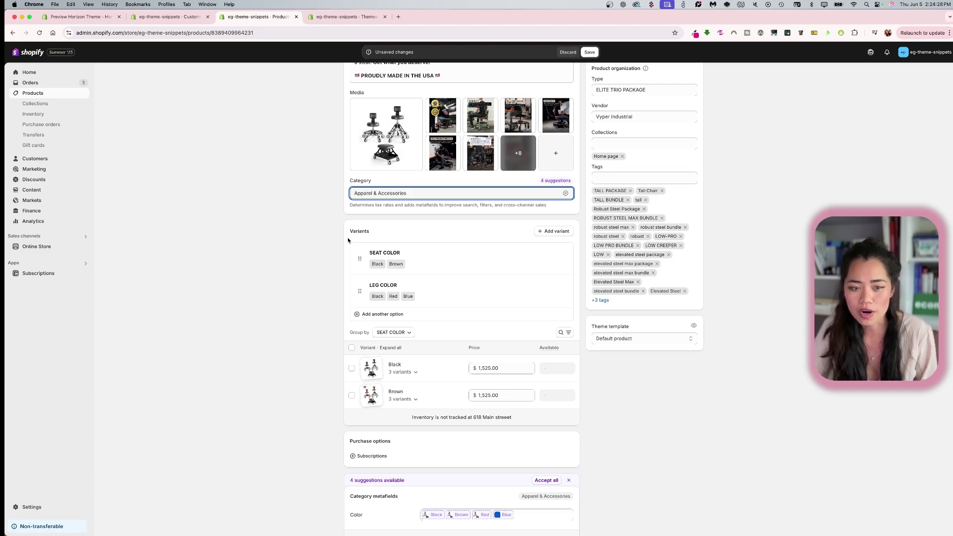
pyautogui.click(590, 52)
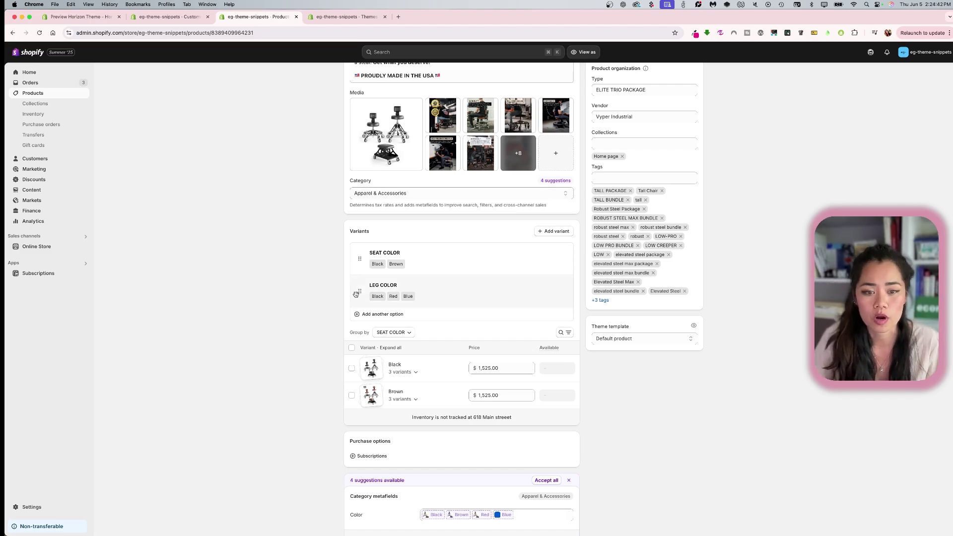
# Add Red and Black to the Color category metafield of the ELITE TRIO PACKAGE product.
pyautogui.scroll(-1, 304, 381)
pyautogui.scroll(-4, 323, 451)
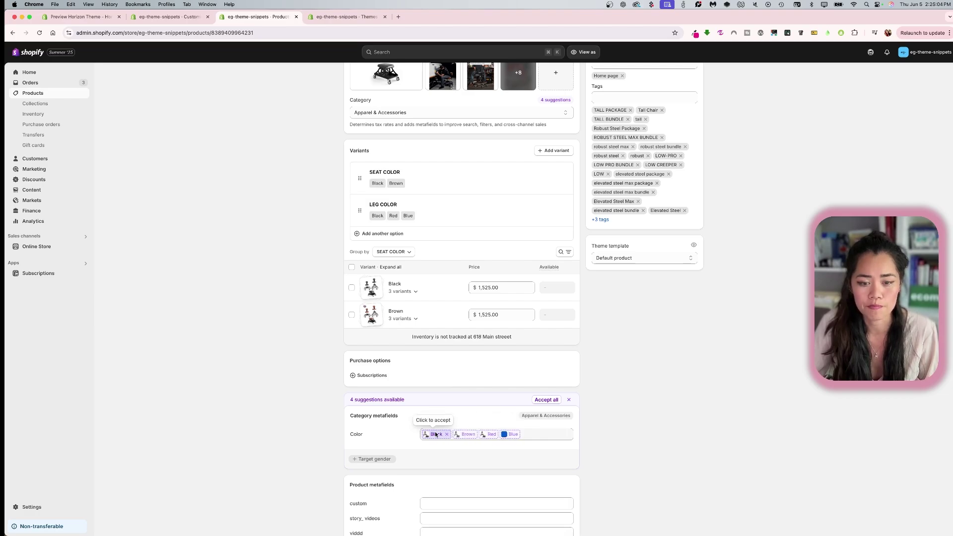
pyautogui.click(525, 439)
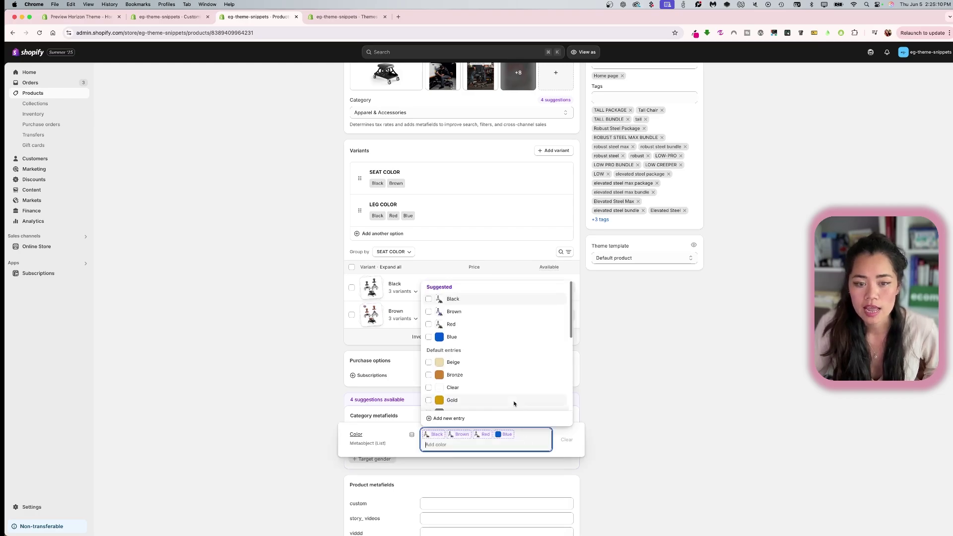
pyautogui.click(463, 323)
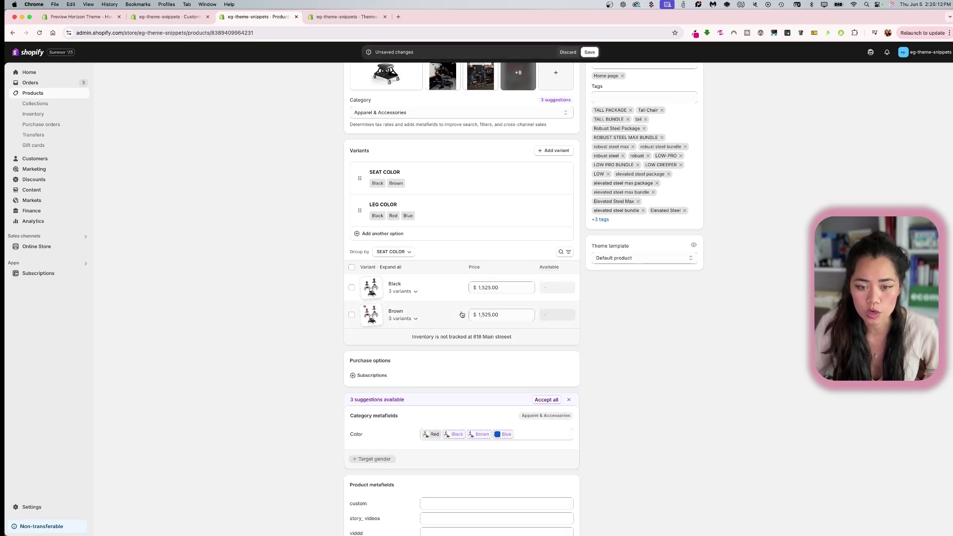
pyautogui.click(523, 439)
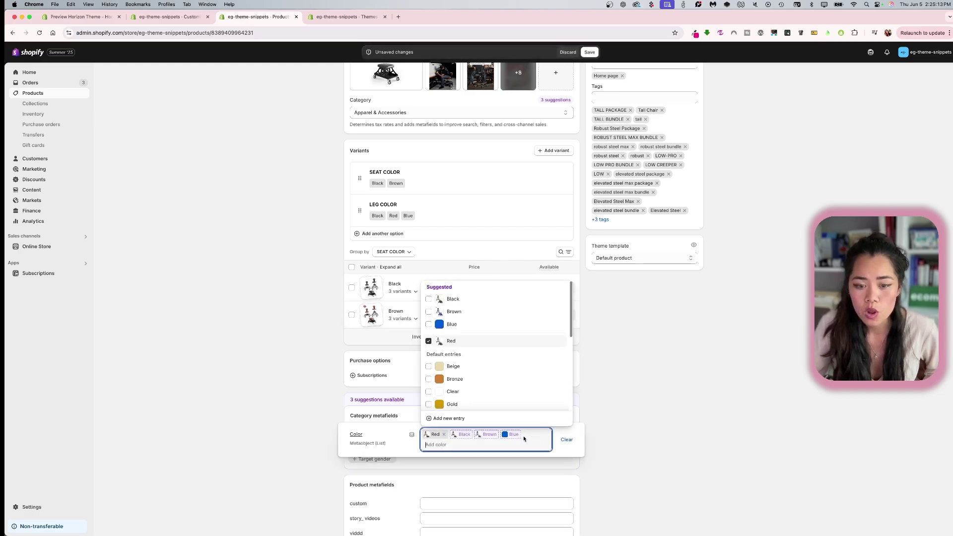
pyautogui.click(464, 435)
# Open the Black color entry, review its color, image and base settings, and close it without changes.
pyautogui.click(465, 435)
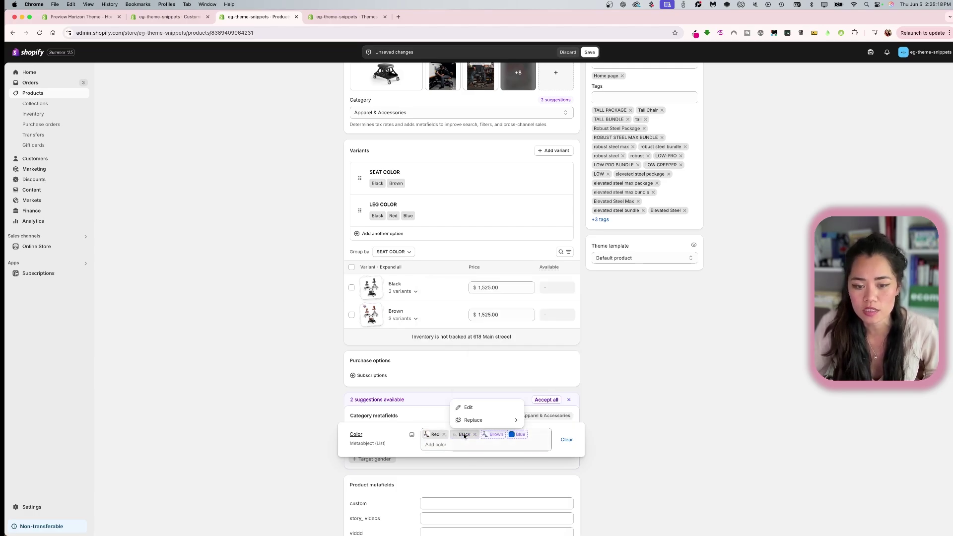
pyautogui.click(476, 413)
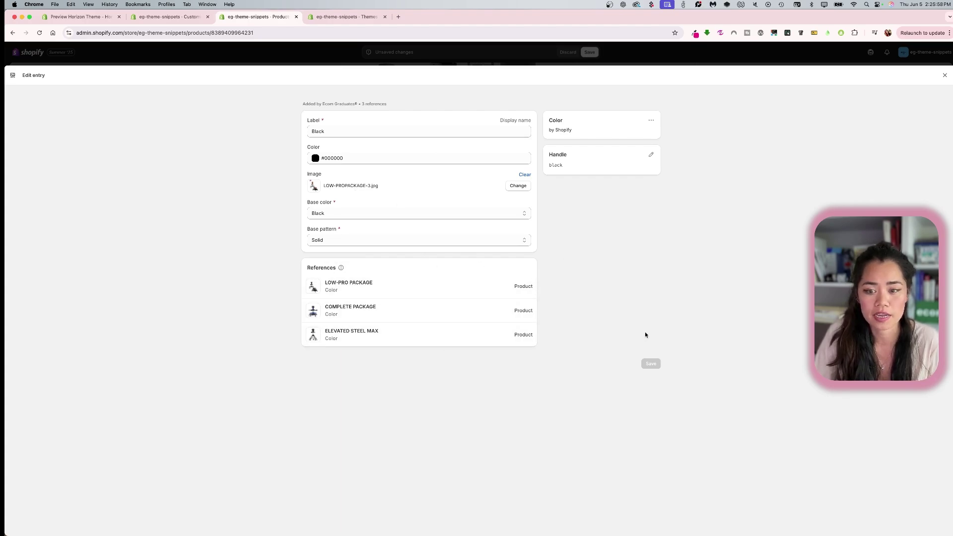
pyautogui.click(945, 75)
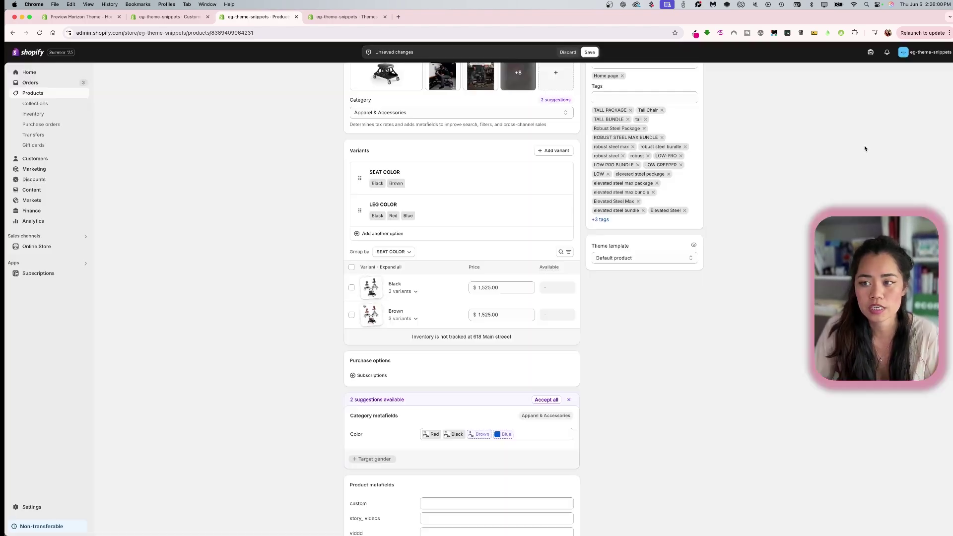
# Add Blue to the Color metafield, assign the LOW-PROPACKAGE-1 image to the Blue entry, and save the entry.
pyautogui.click(504, 435)
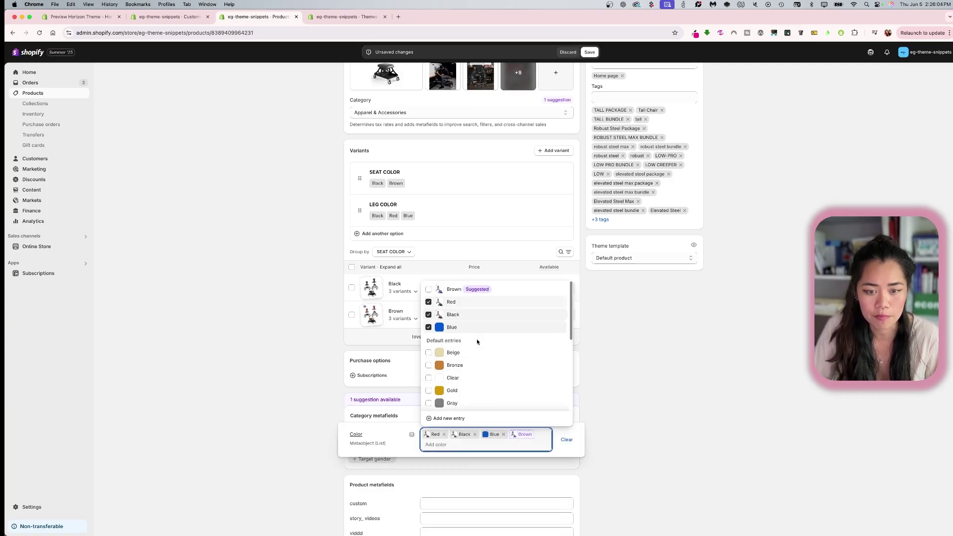
pyautogui.click(492, 435)
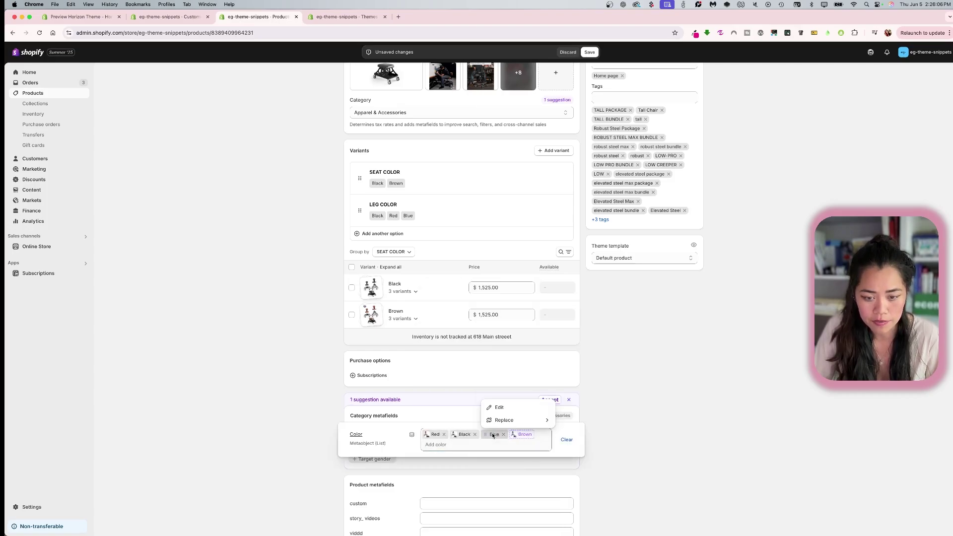
pyautogui.click(504, 420)
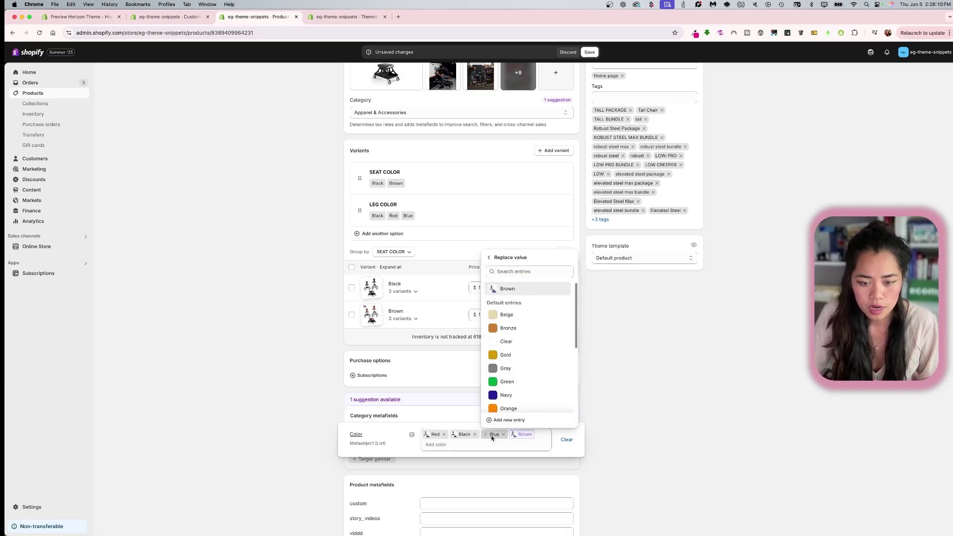
pyautogui.click(490, 435)
pyautogui.click(493, 435)
pyautogui.click(499, 408)
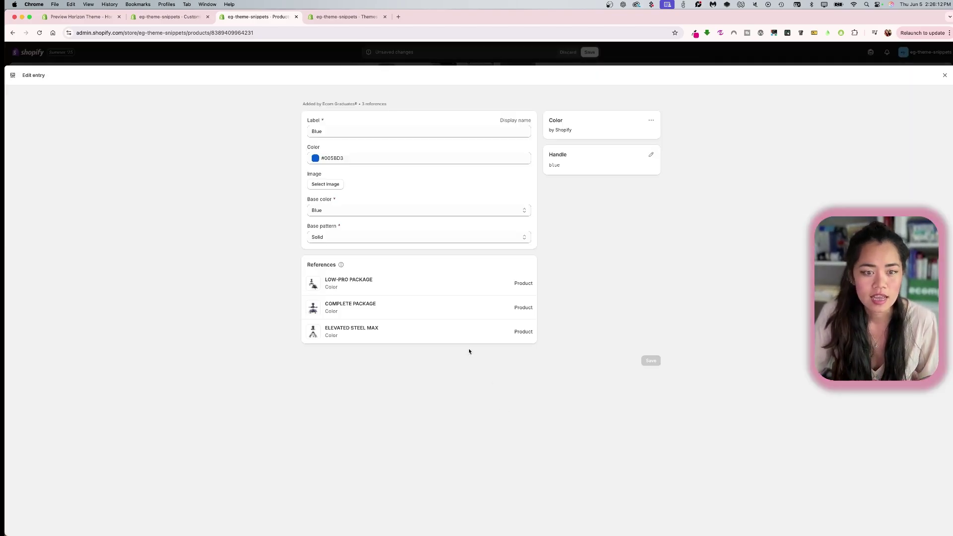
pyautogui.click(334, 186)
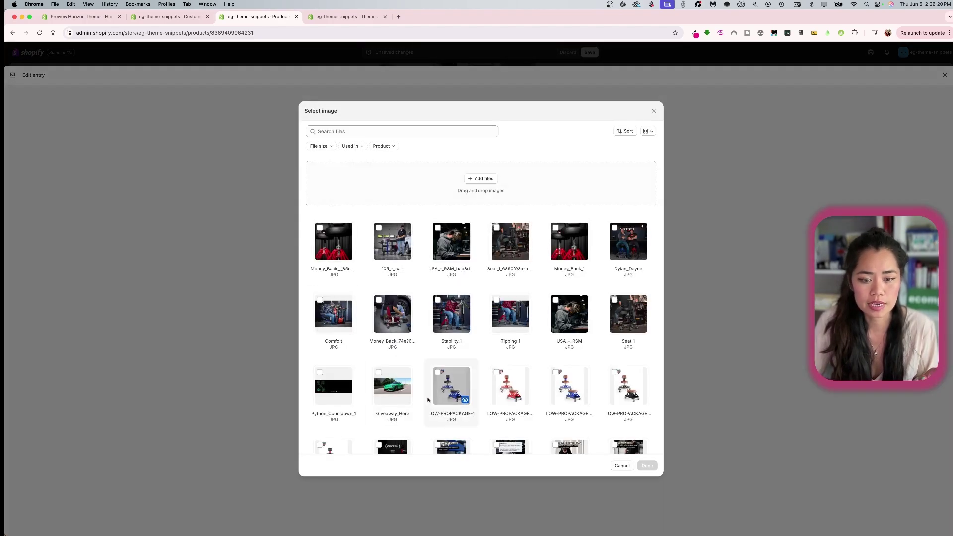
pyautogui.click(451, 386)
pyautogui.click(647, 465)
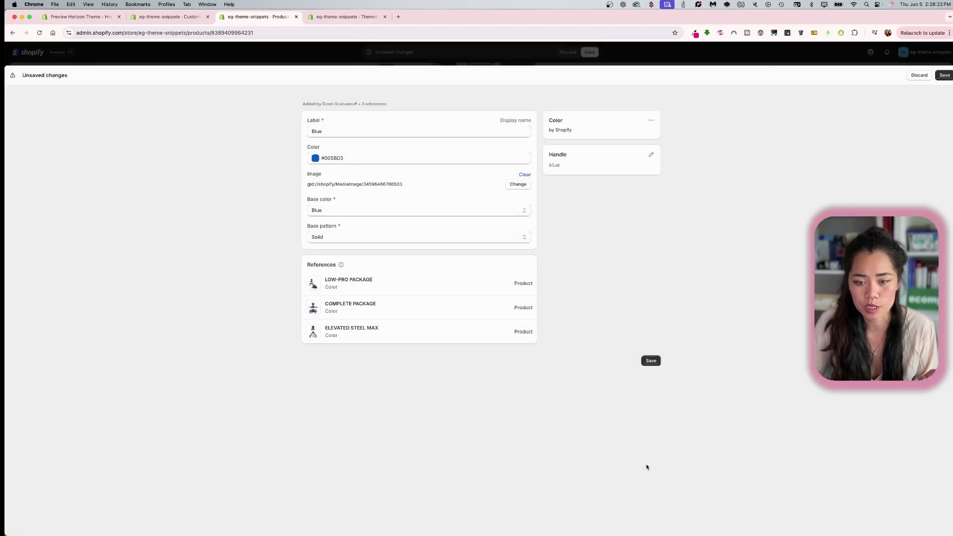
pyautogui.click(652, 363)
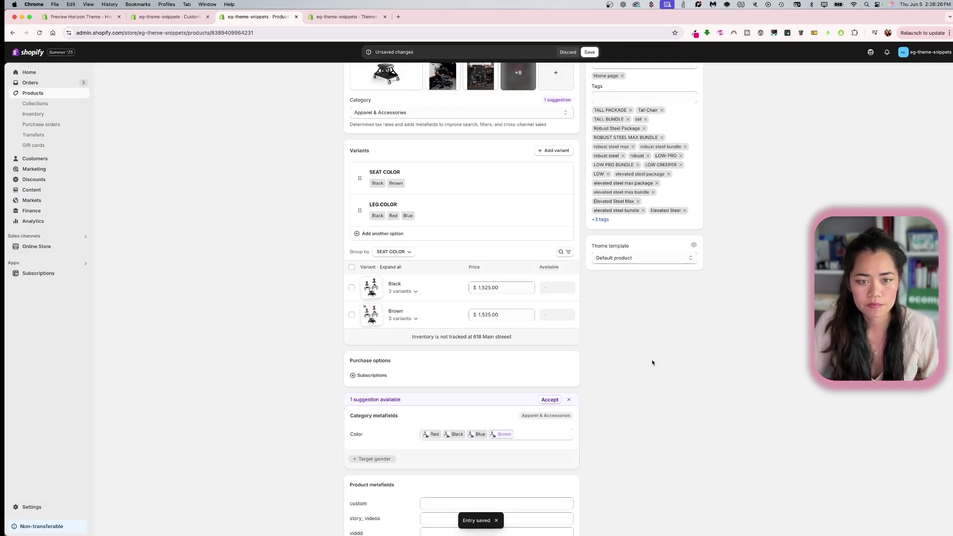
# Save the ELITE TRIO PACKAGE product and accept the remaining Brown suggestion for its Color metafield.
pyautogui.click(591, 52)
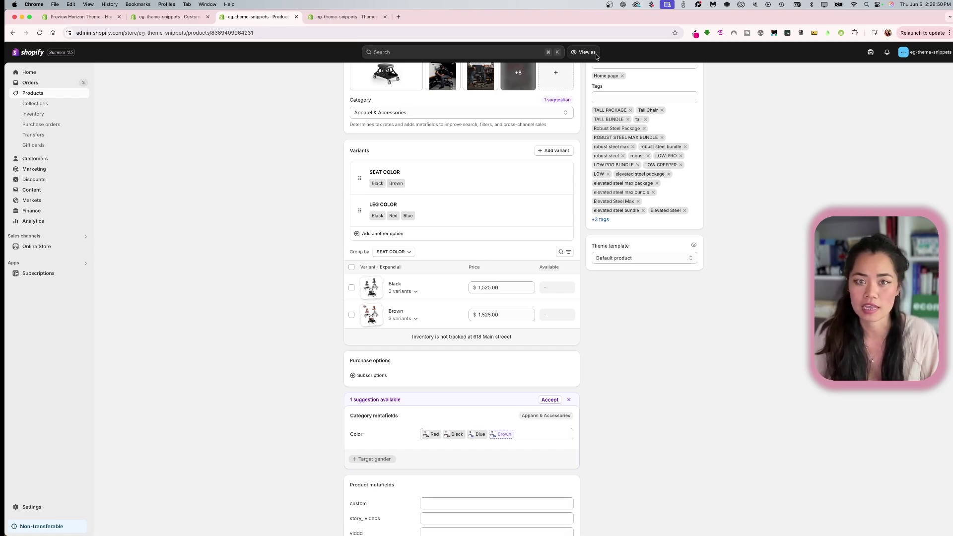
pyautogui.click(549, 400)
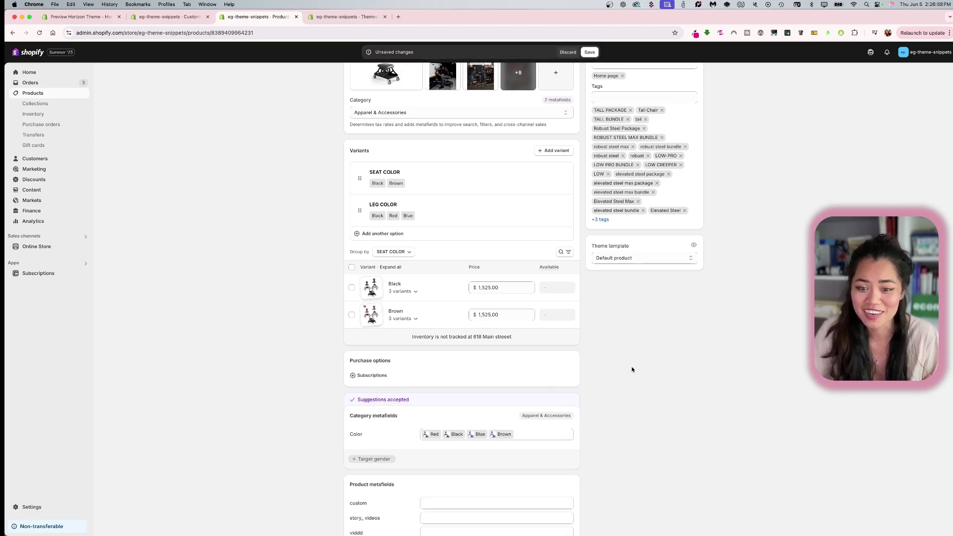
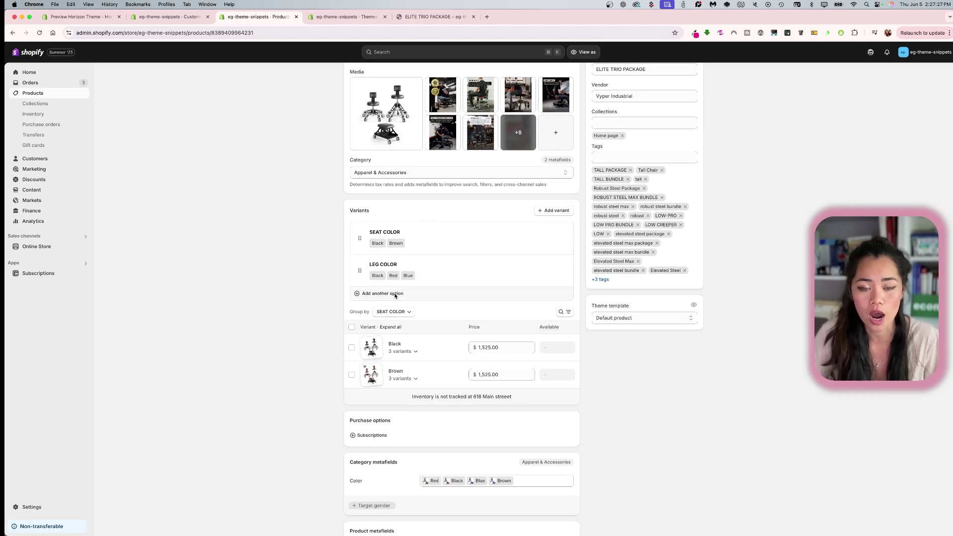
# Add Color as a variant option, move it above SEAT COLOR, and save the product.
pyautogui.click(396, 294)
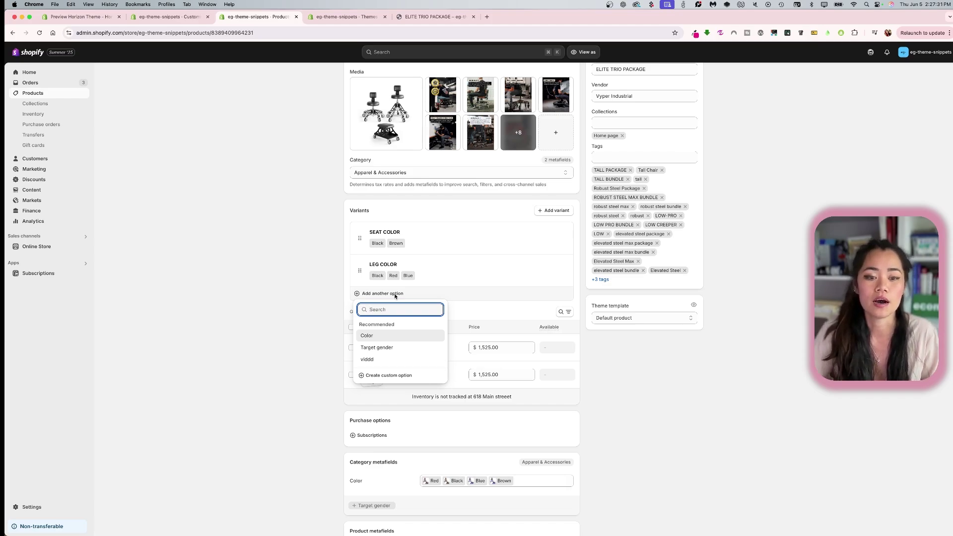
pyautogui.click(376, 337)
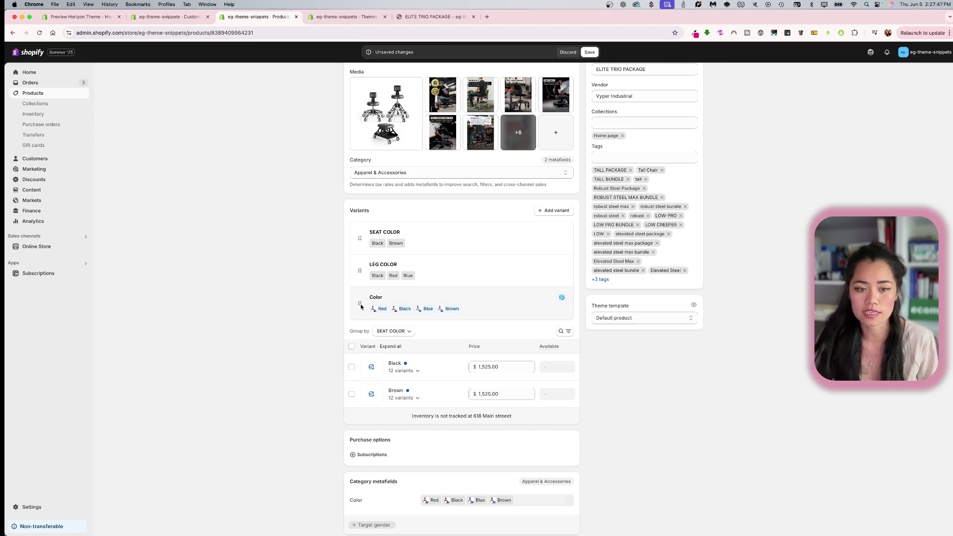
pyautogui.moveTo(360, 304); pyautogui.dragTo(360, 238)
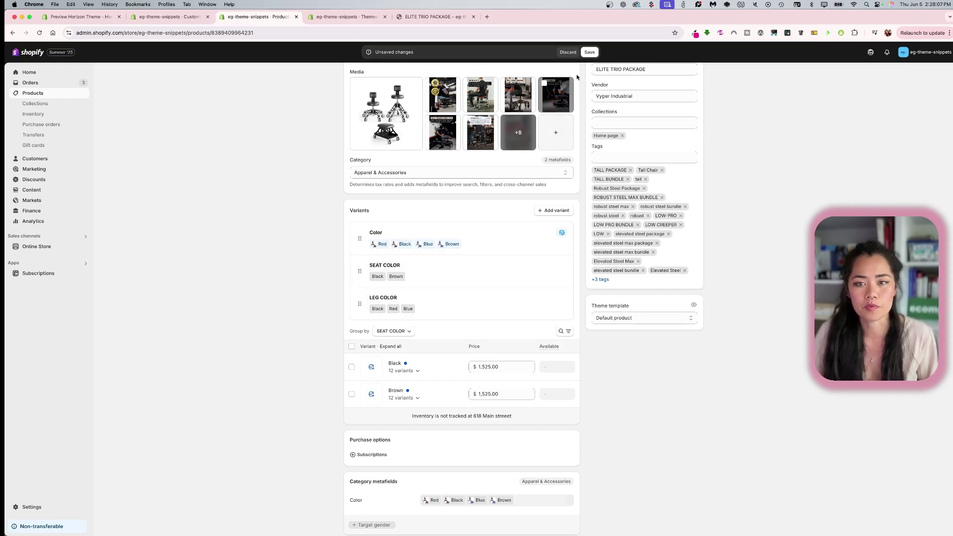
pyautogui.click(596, 55)
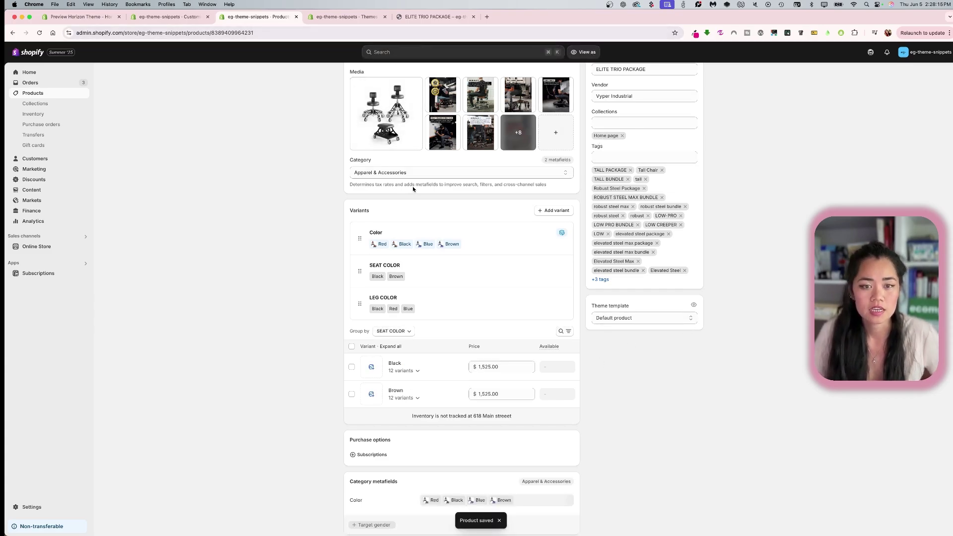
# Check the ELITE TRIO PACKAGE storefront preview by selecting the Black, Blue and Brown color swatches in turn.
pyautogui.scroll(4, 412, 186)
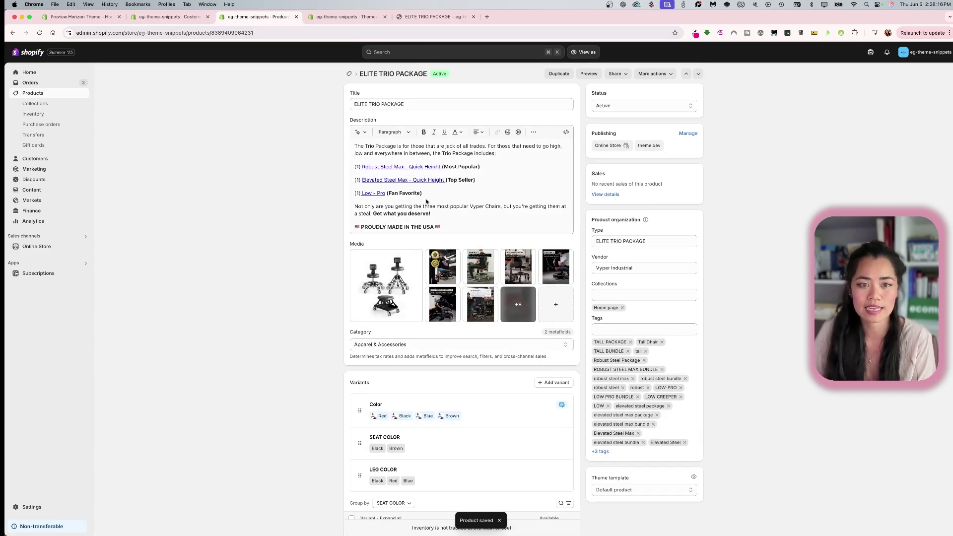
pyautogui.click(432, 18)
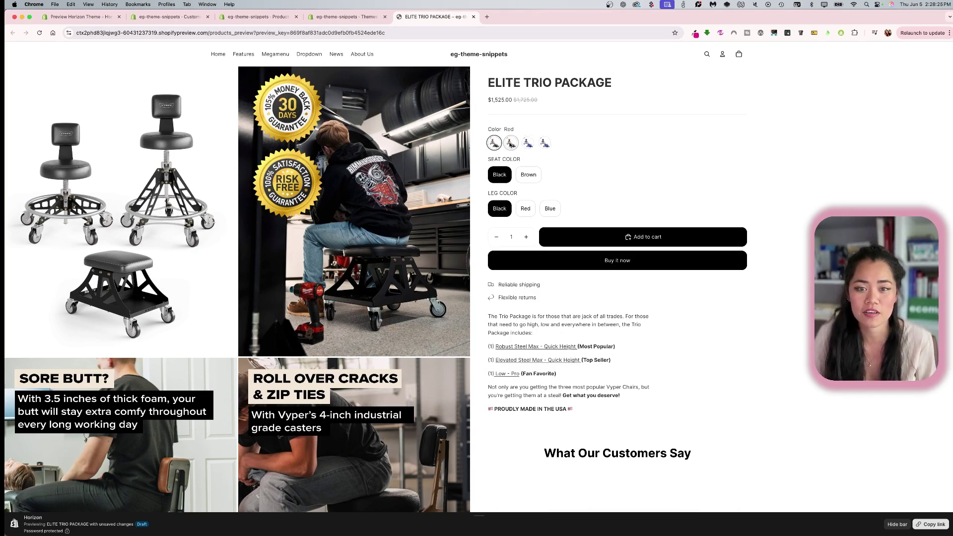
pyautogui.click(511, 144)
pyautogui.click(528, 144)
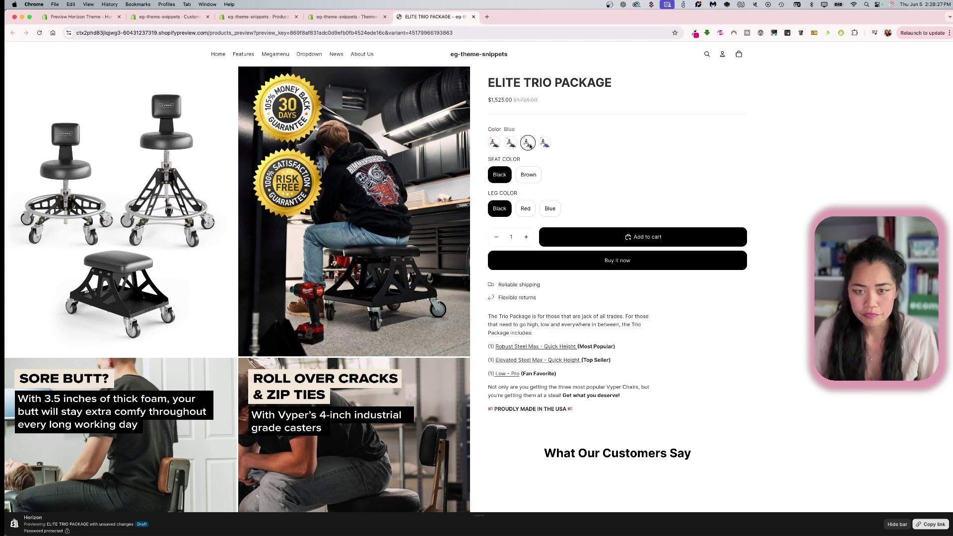
pyautogui.click(548, 146)
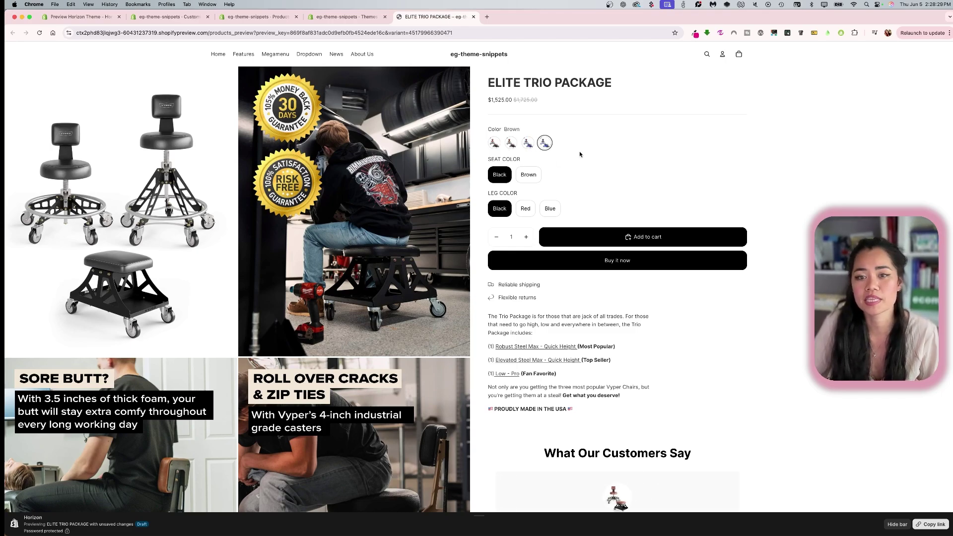
# Open the current Horizon theme for customization and view the product grid on the home page.
pyautogui.click(333, 18)
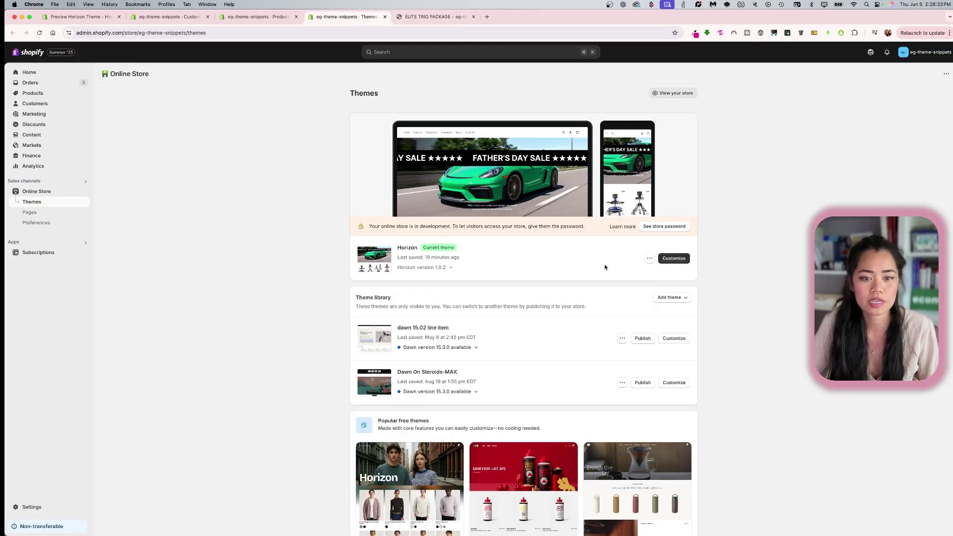
pyautogui.click(684, 259)
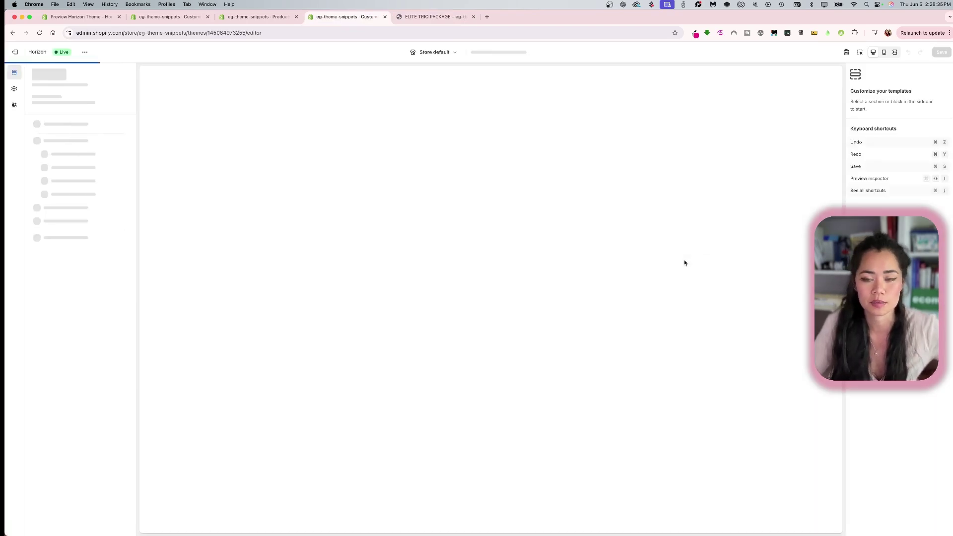
pyautogui.scroll(-3, 386, 365)
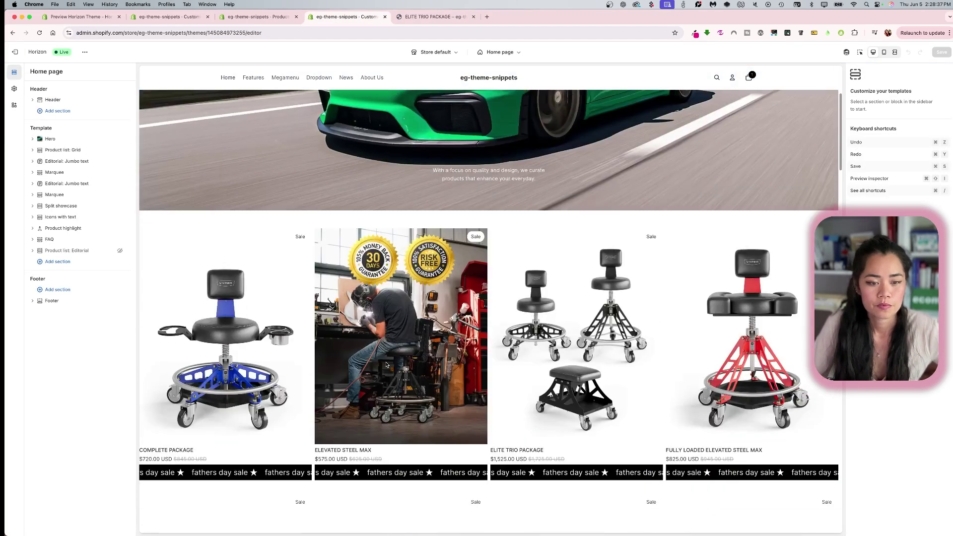
pyautogui.scroll(-2, 386, 365)
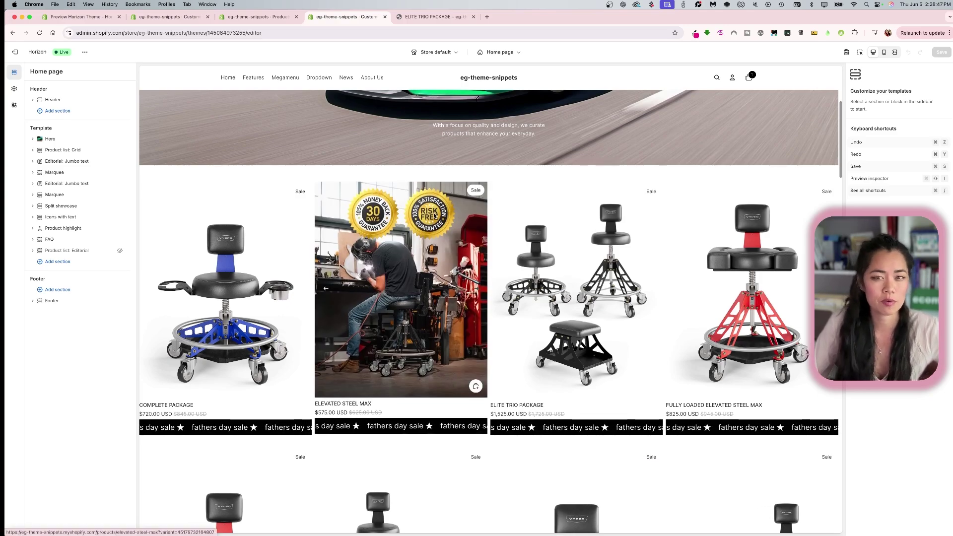
# Add a Swatches block between Media and Group in the Product list: Grid section's product card, and review the grid.
pyautogui.click(52, 150)
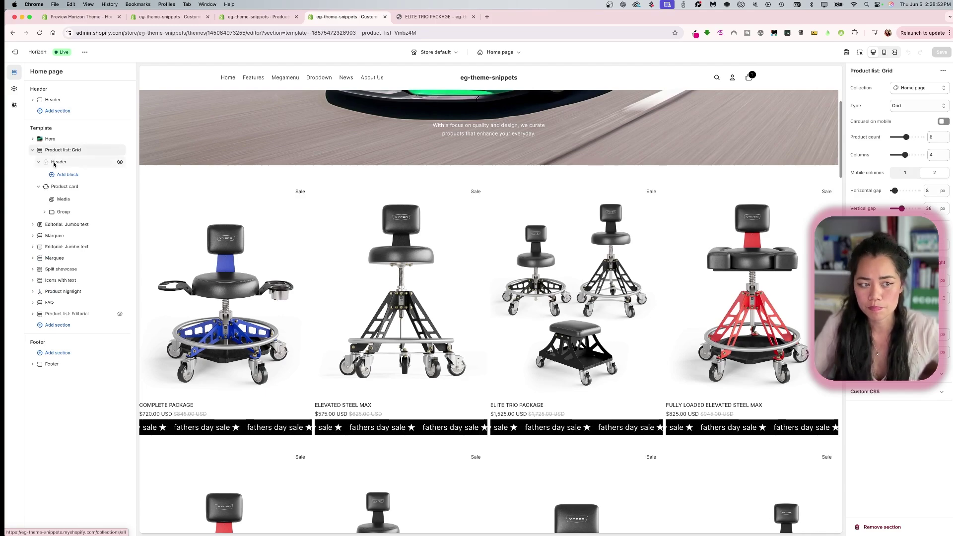
pyautogui.click(77, 188)
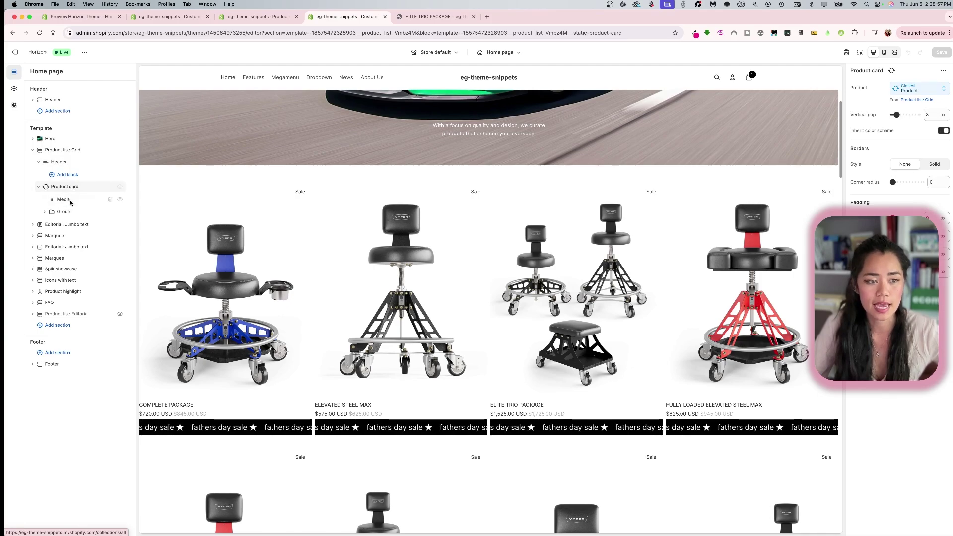
pyautogui.moveTo(83, 207)
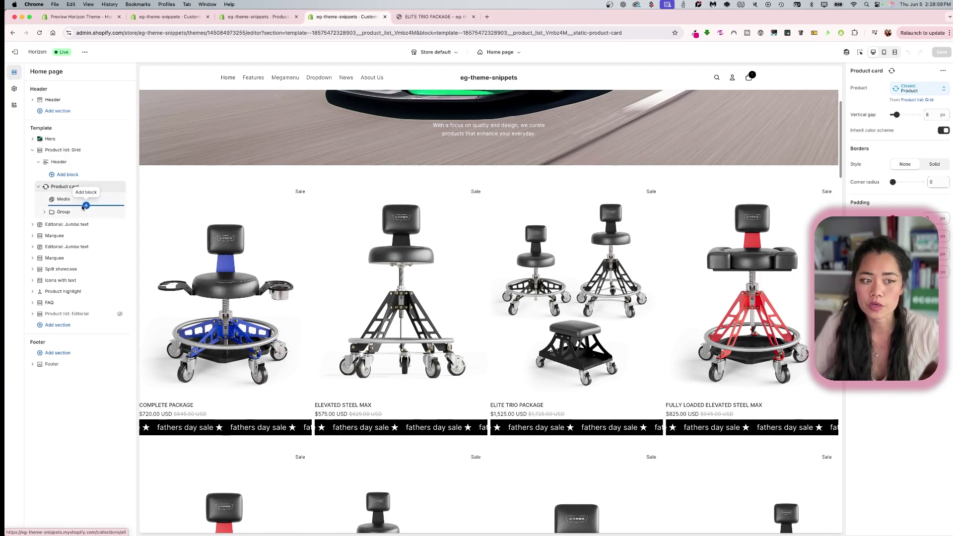
pyautogui.click(86, 206)
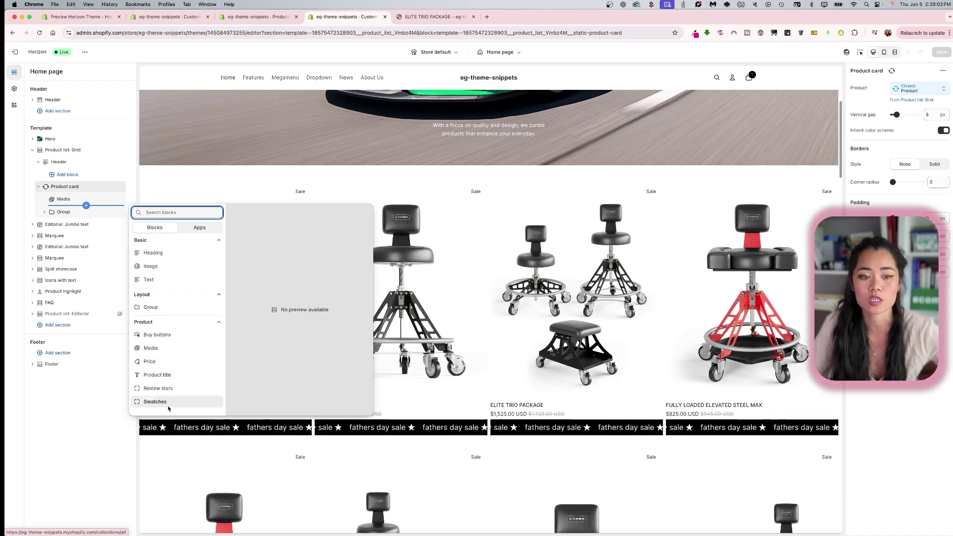
pyautogui.press('Escape')
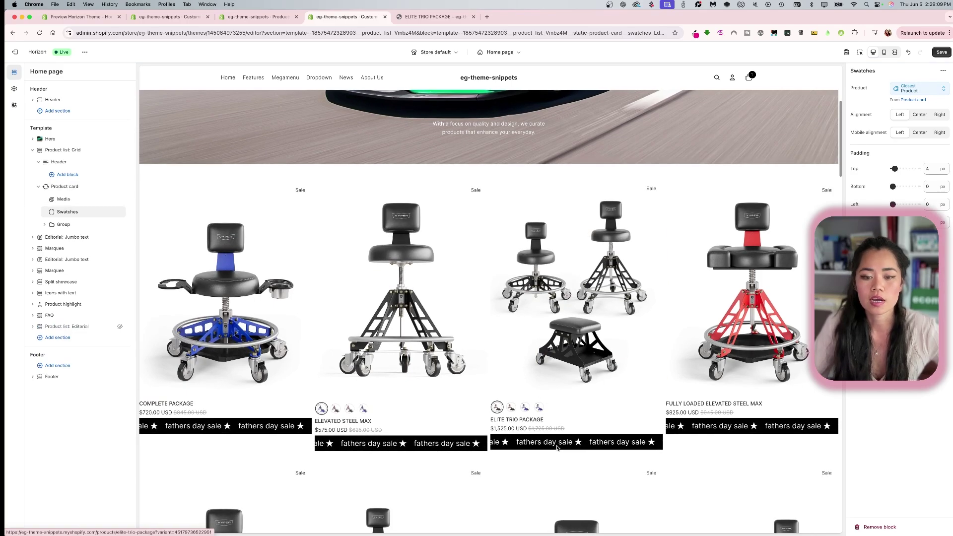
pyautogui.scroll(-4, 557, 449)
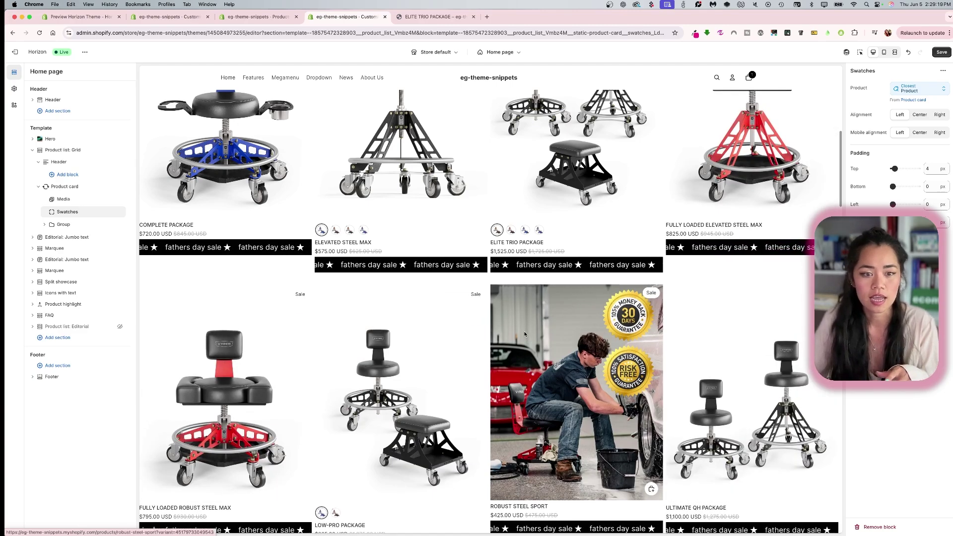
# Save the home page changes and open the ELITE TRIO PACKAGE product page in the theme editor.
pyautogui.scroll(1, 794, 149)
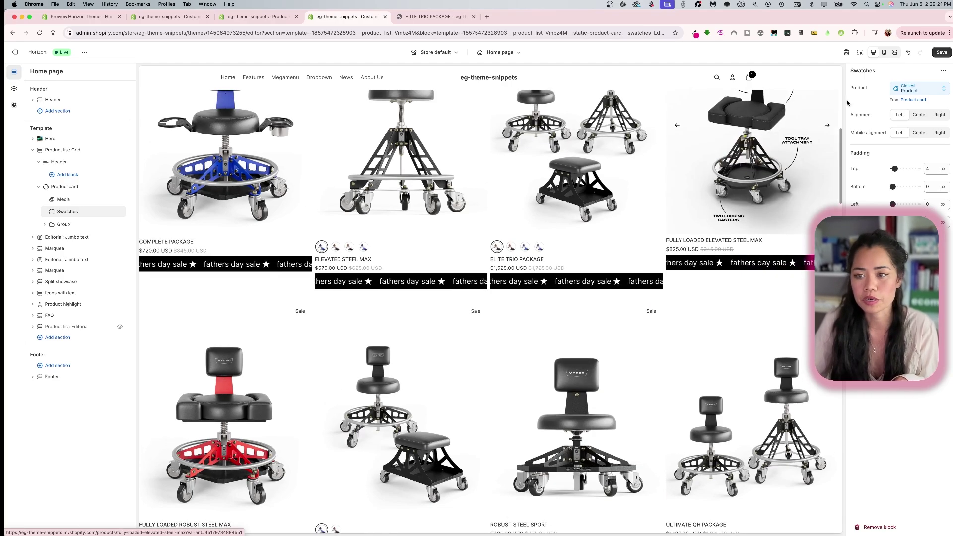
pyautogui.press('super+s')
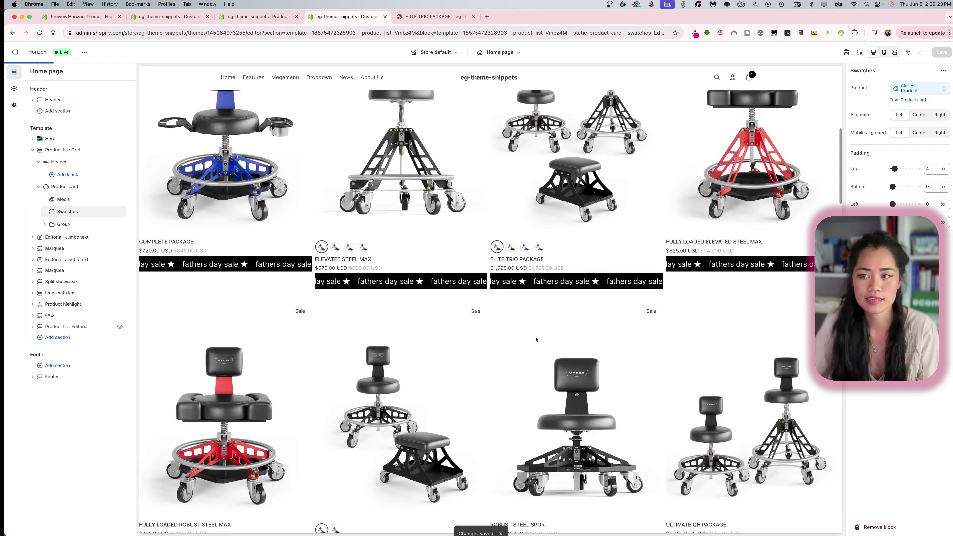
pyautogui.scroll(1, 547, 323)
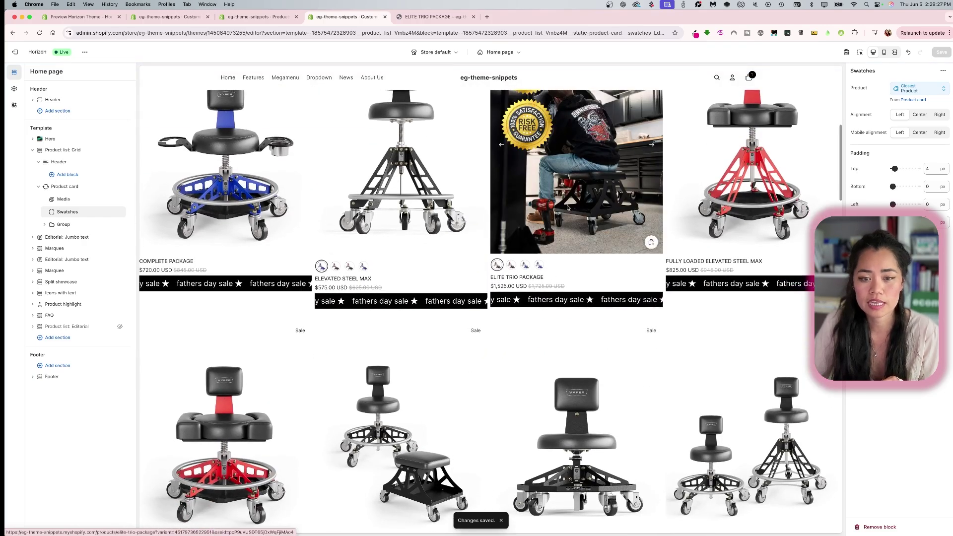
pyautogui.click(568, 207)
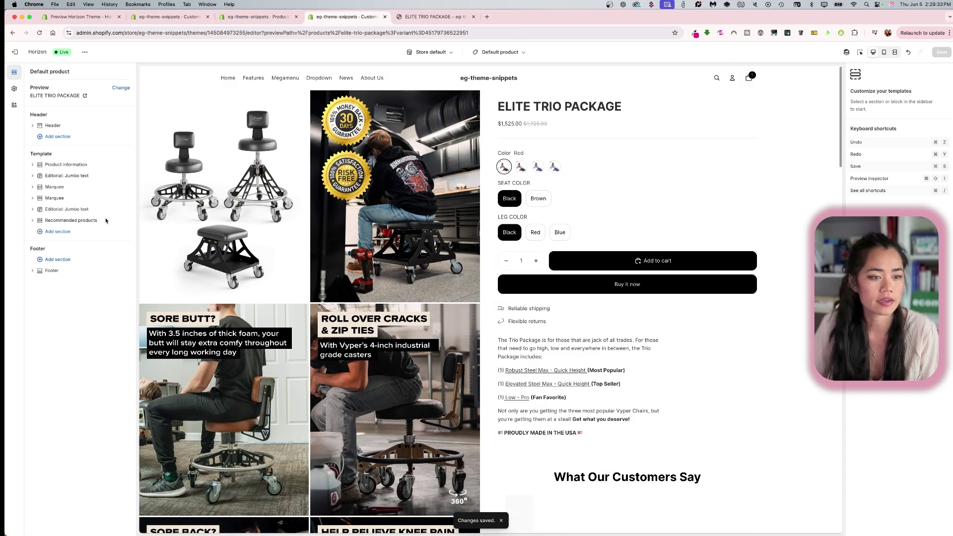
# Preview the Dropdowns style on the Variant picker block in Product information, and switch it back to Buttons.
pyautogui.click(58, 165)
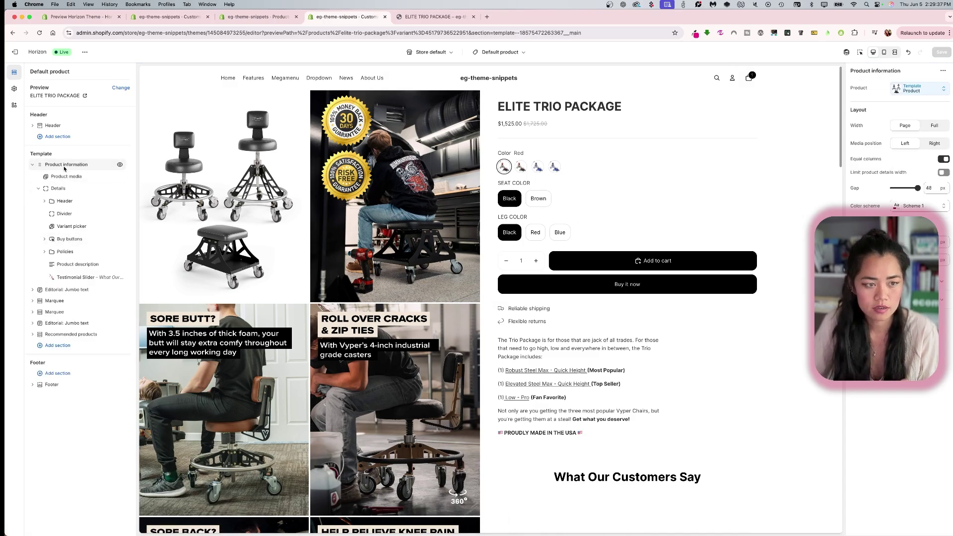
pyautogui.click(72, 226)
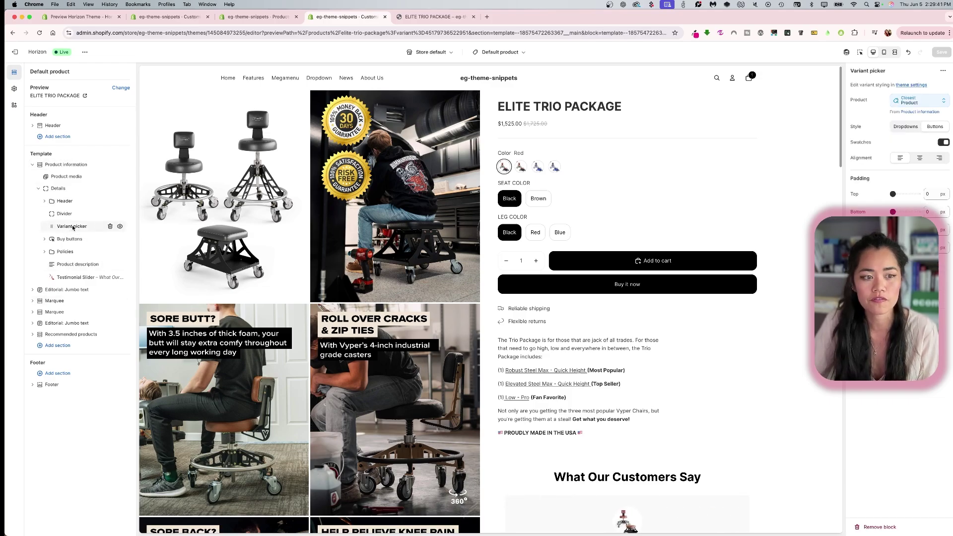
pyautogui.click(903, 127)
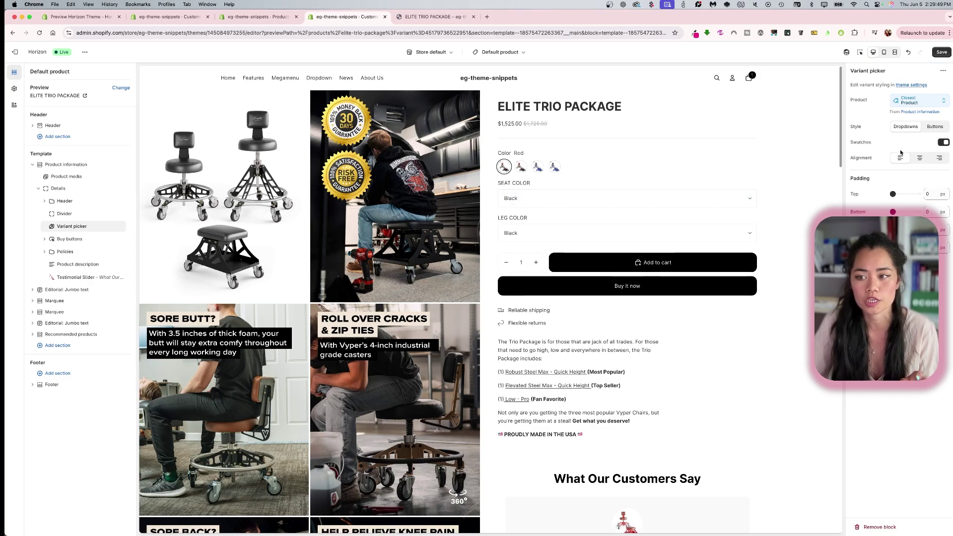
pyautogui.click(933, 127)
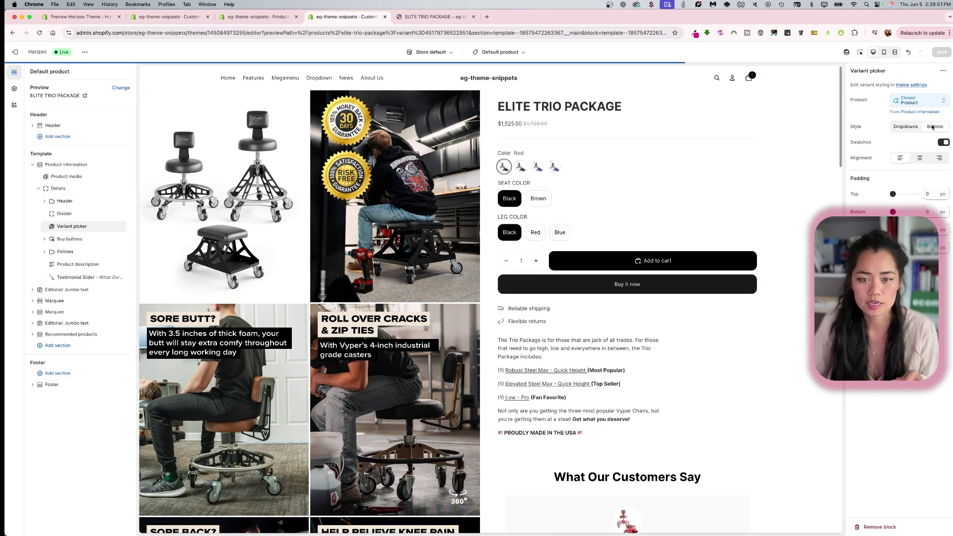
# Turn off swatches in the Variant picker, preview the Buttons and Dropdowns styles, and restore Buttons with swatches on.
pyautogui.click(943, 143)
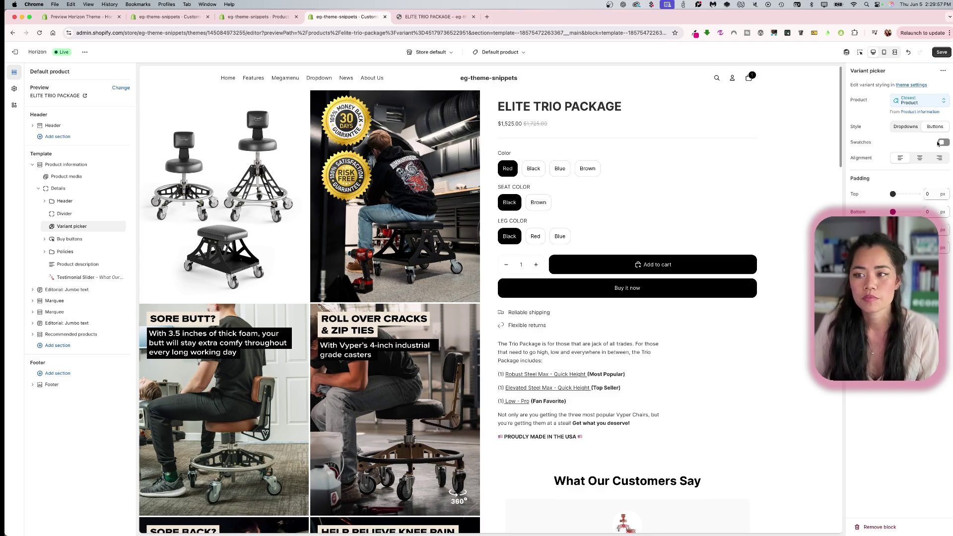
pyautogui.click(907, 127)
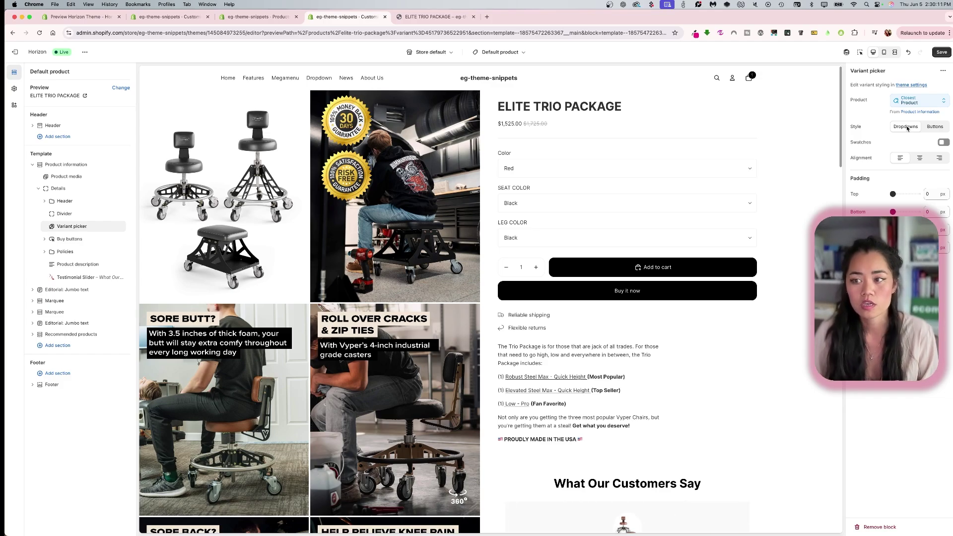
pyautogui.click(936, 127)
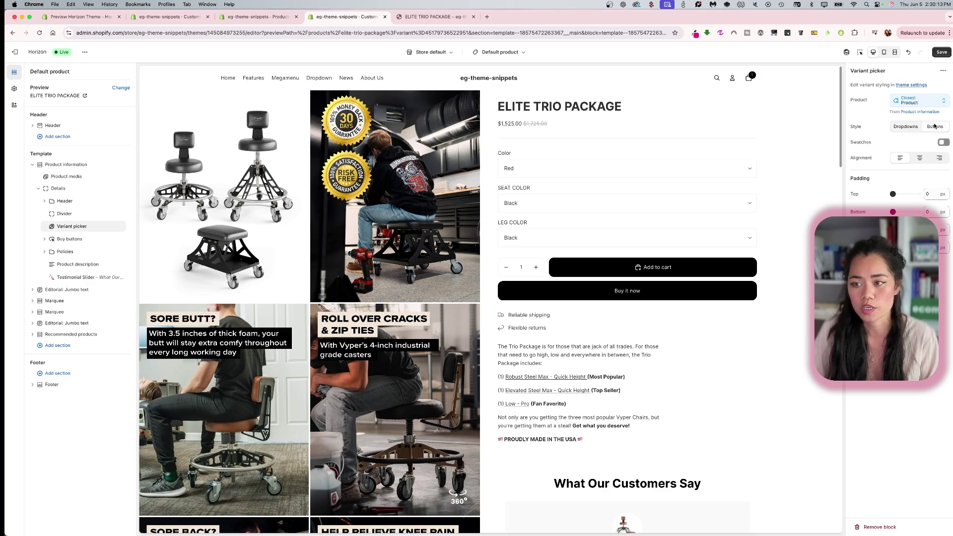
pyautogui.click(944, 143)
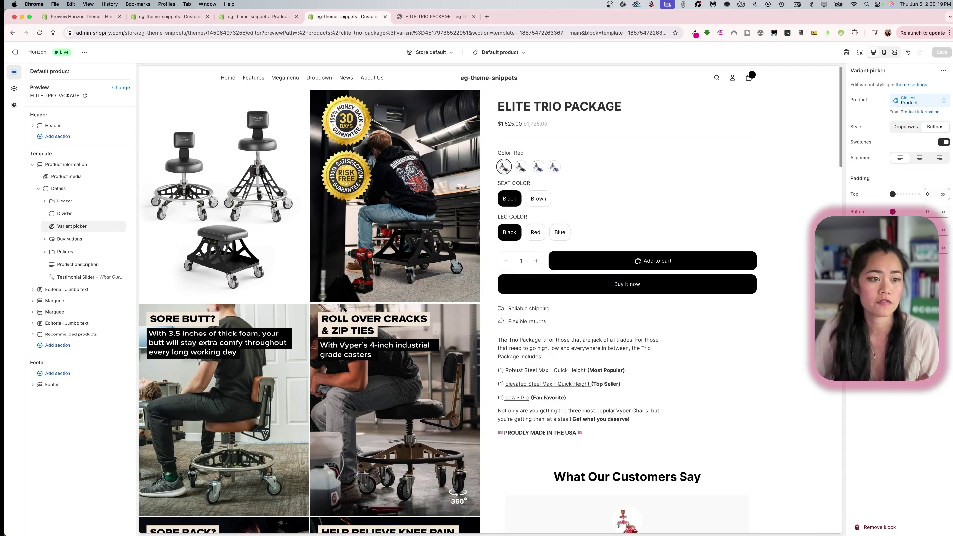
# Try a Swatches block below the Variant picker in the product Details, and remove it again.
pyautogui.click(77, 160)
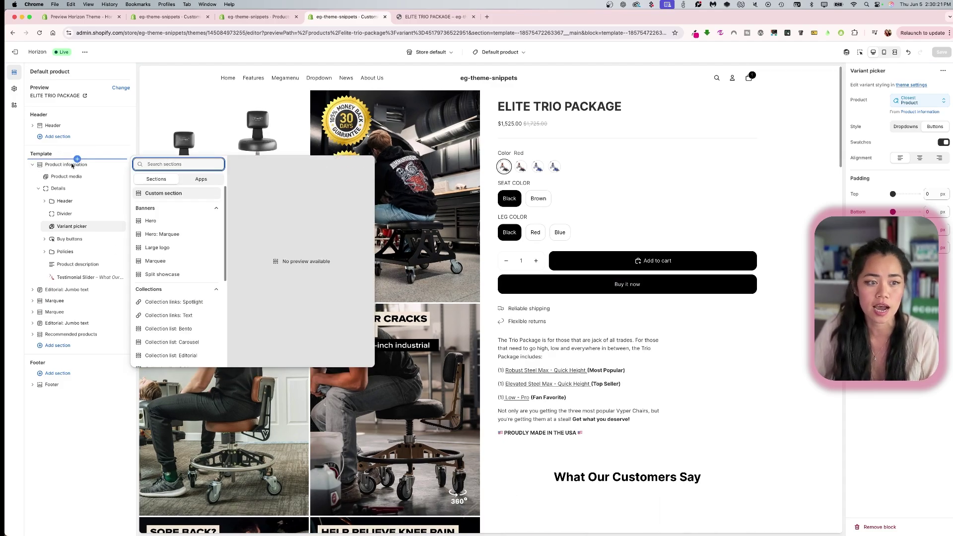
pyautogui.press('Escape')
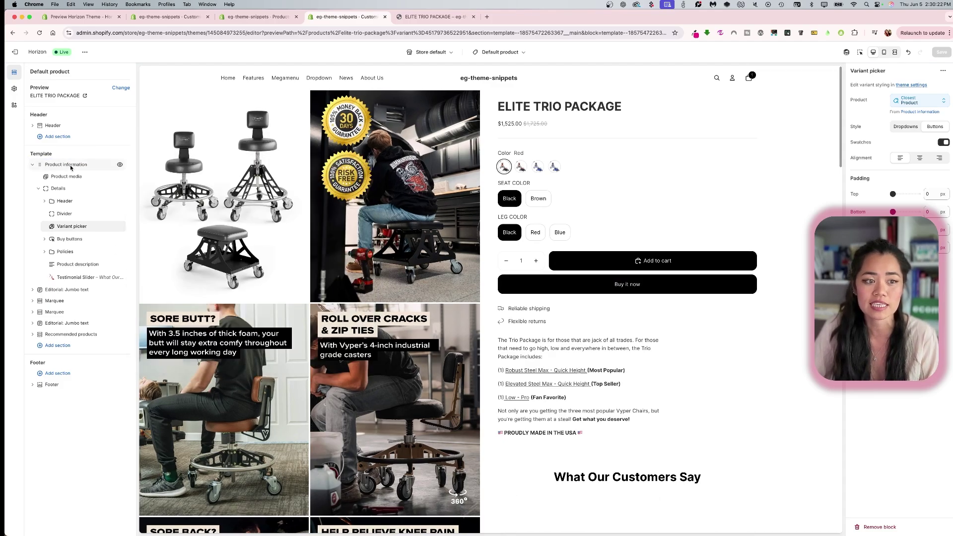
pyautogui.click(86, 232)
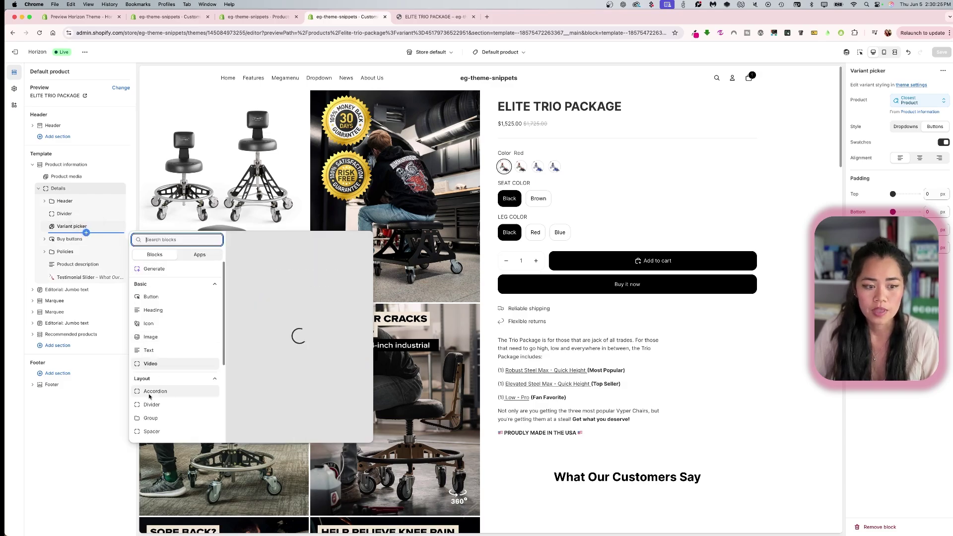
pyautogui.scroll(-5, 170, 379)
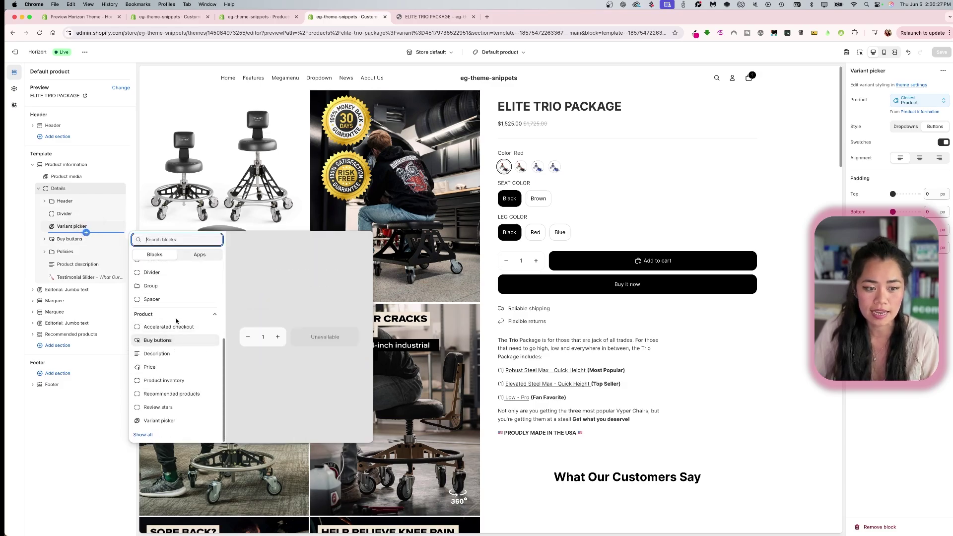
pyautogui.write('sw')
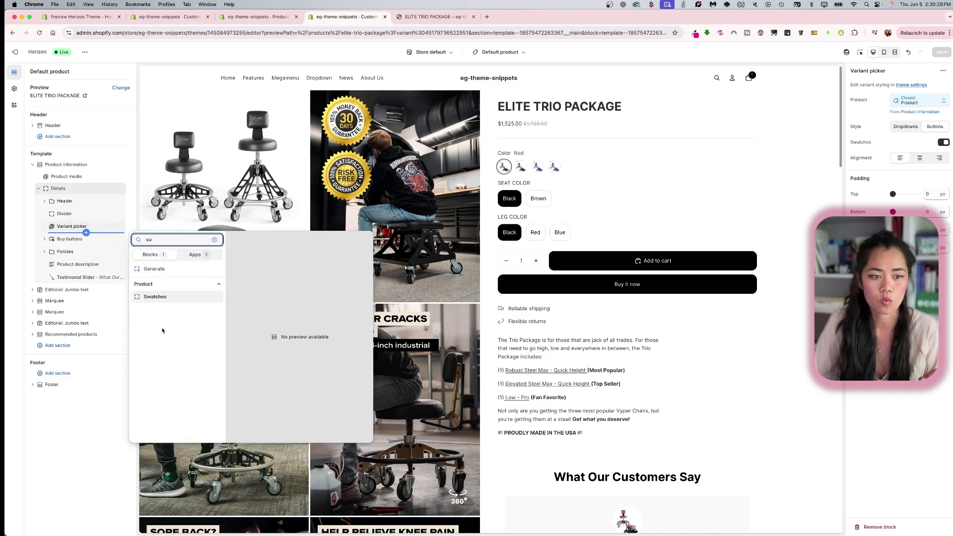
pyautogui.click(171, 298)
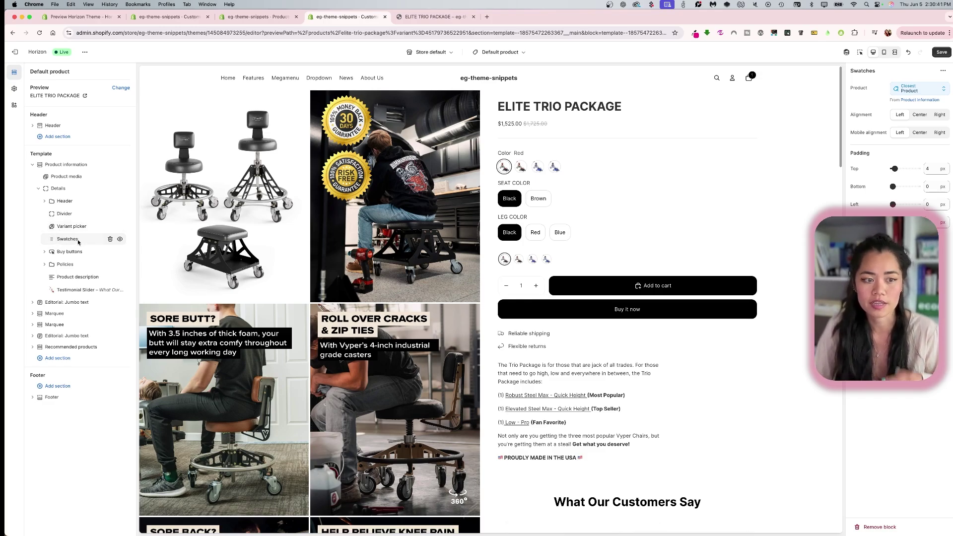
pyautogui.click(110, 239)
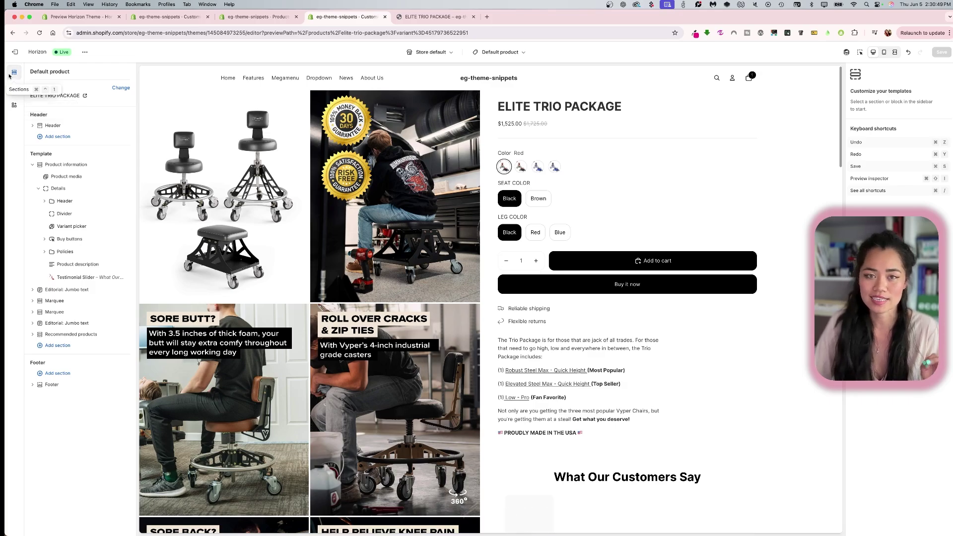
# Turn on and save Variant images in the theme's Swatches settings, and turn the option off again and save.
pyautogui.click(15, 90)
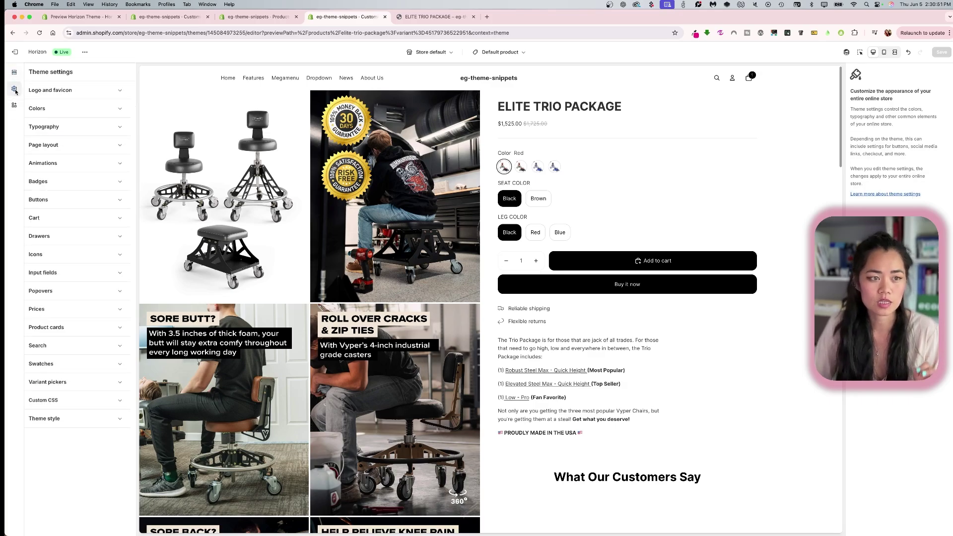
pyautogui.click(71, 366)
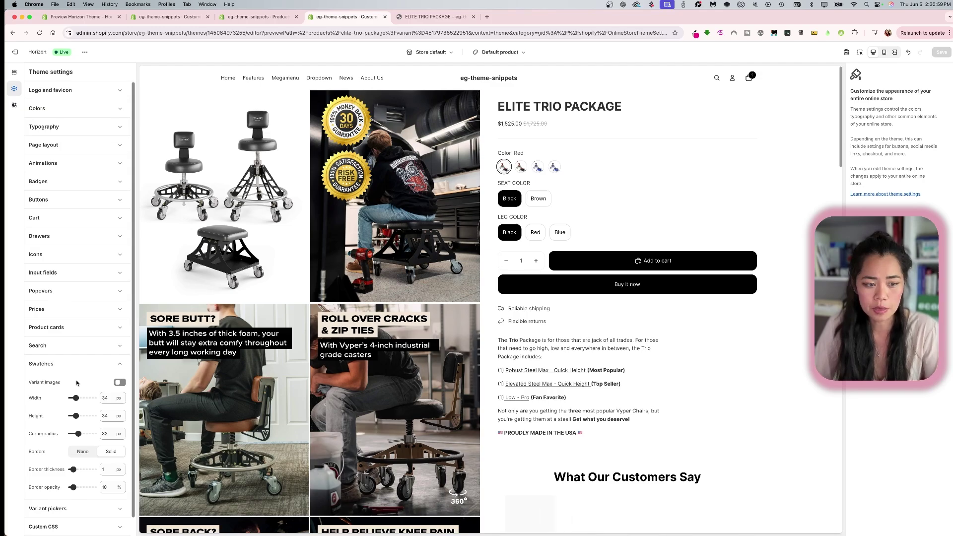
pyautogui.click(122, 383)
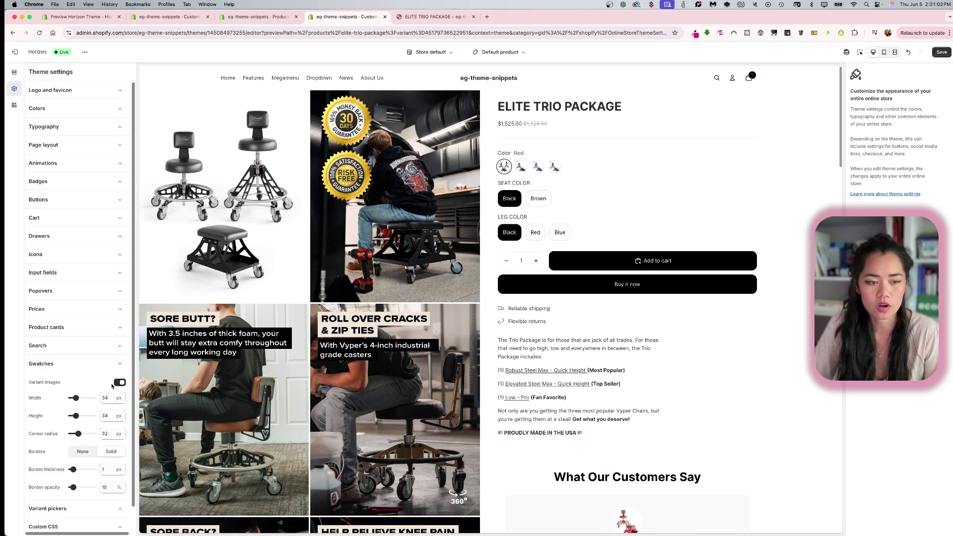
pyautogui.click(117, 383)
pyautogui.click(118, 384)
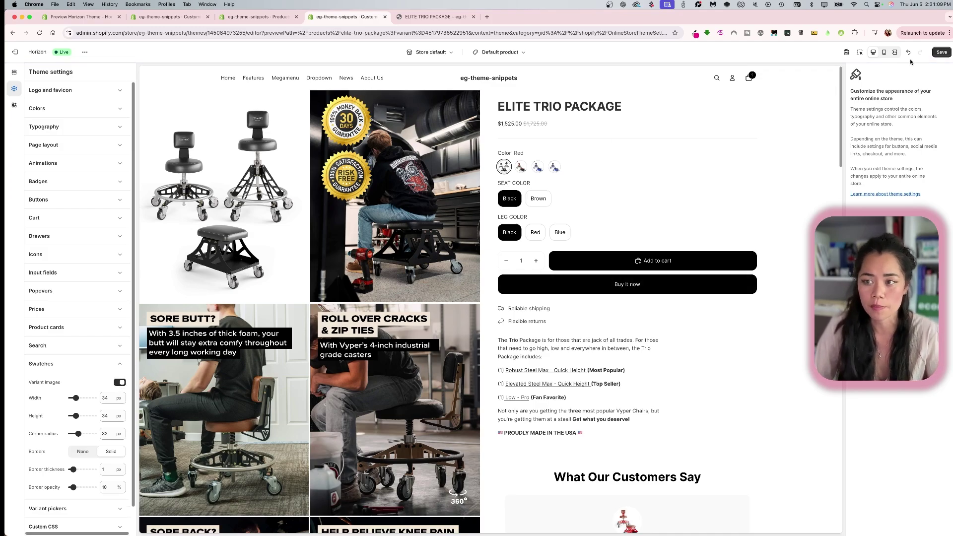
pyautogui.click(942, 52)
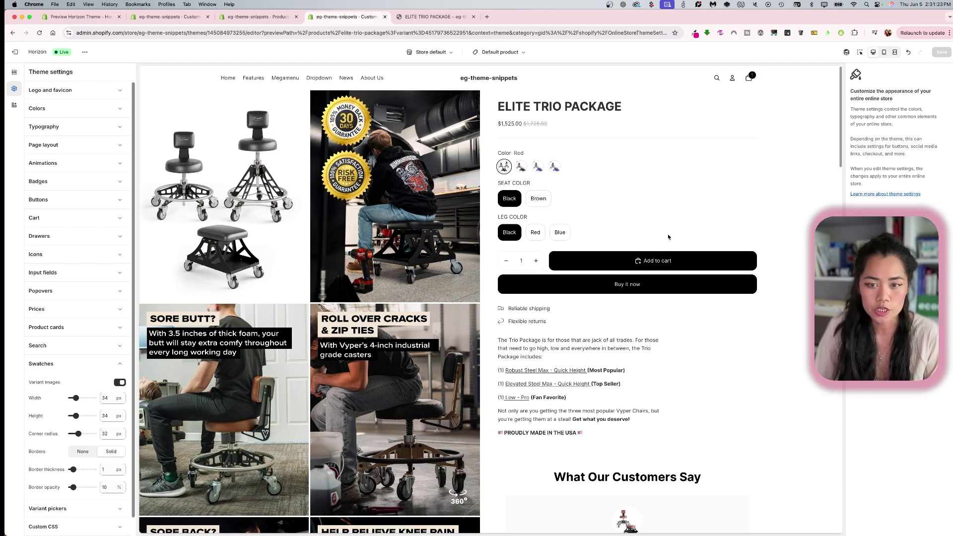
pyautogui.click(120, 383)
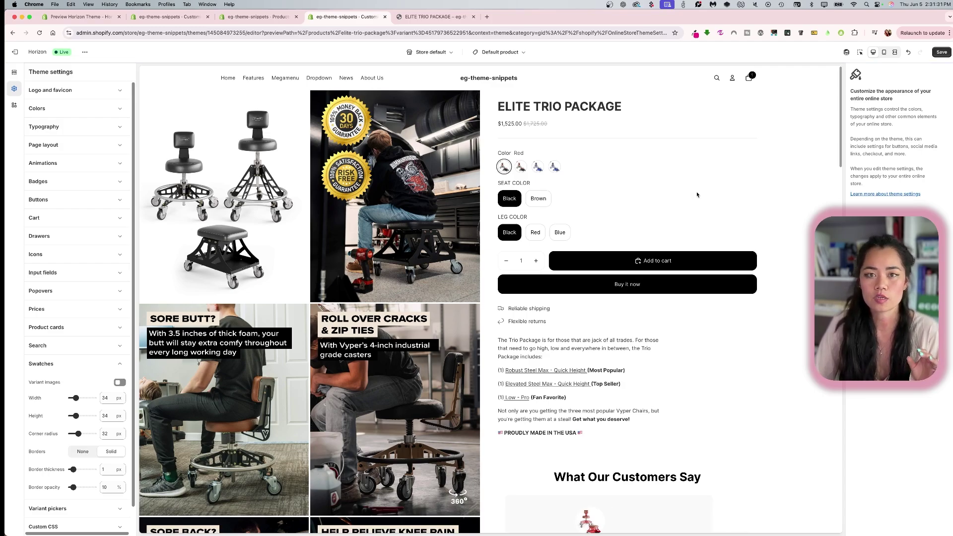
pyautogui.click(940, 53)
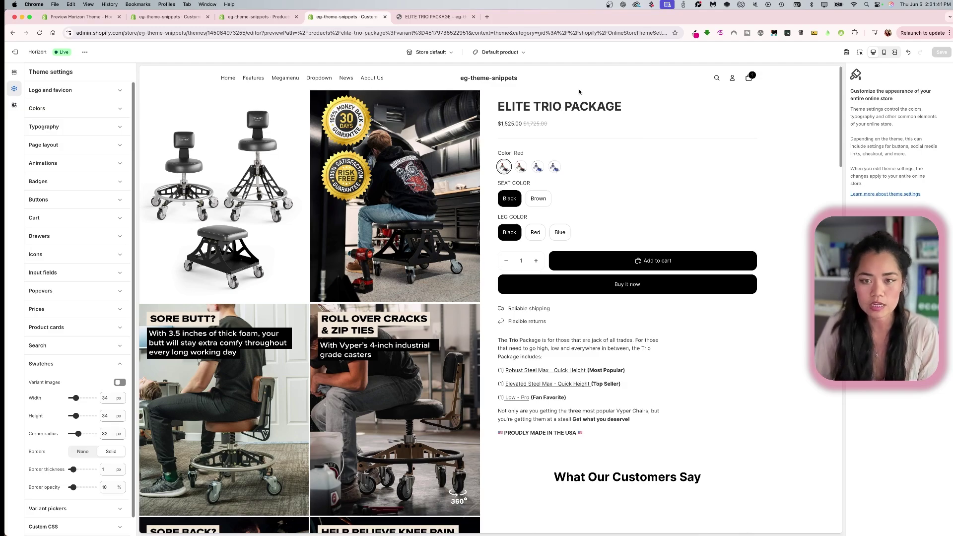
# Return to the ELITE TRIO PACKAGE product in the admin and open its Color variant option for editing.
pyautogui.tripleClick(564, 108)
pyautogui.press('super+c')
pyautogui.click(259, 16)
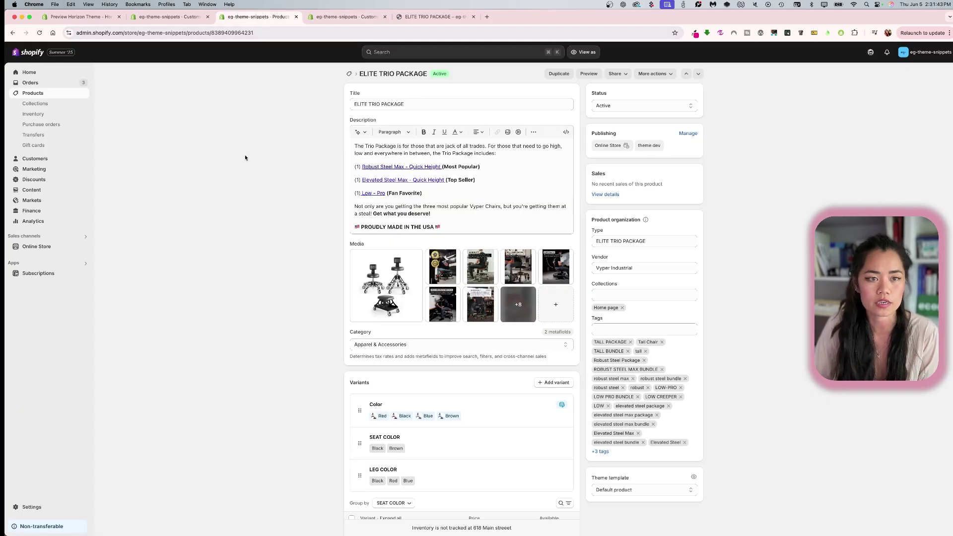
pyautogui.scroll(-5, 316, 370)
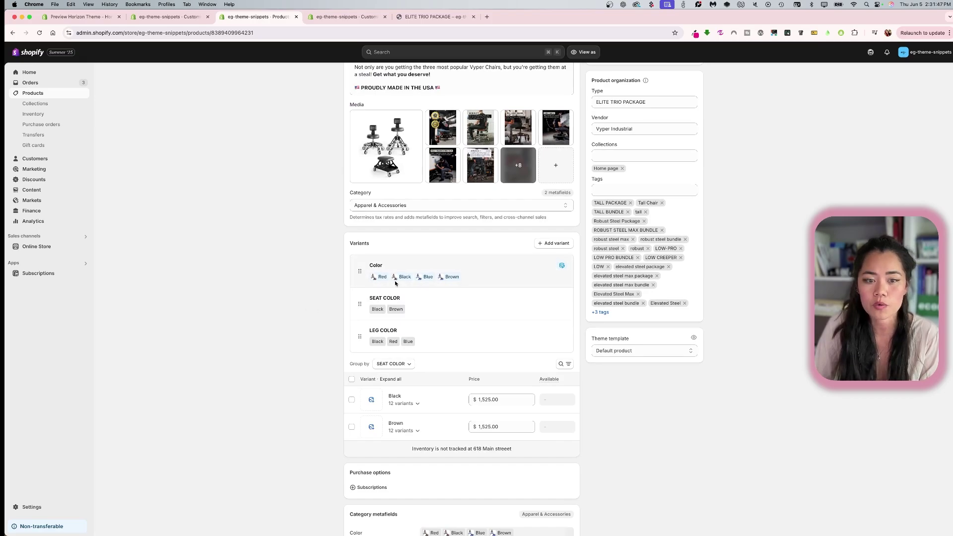
pyautogui.click(385, 282)
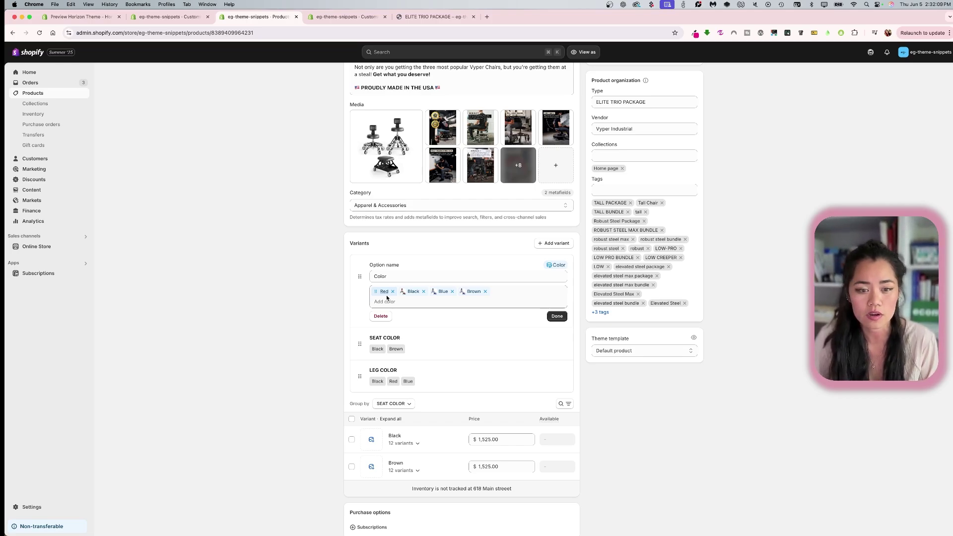
# Clear the image from the Red color entry so it uses its plain color, and save the entry.
pyautogui.click(384, 294)
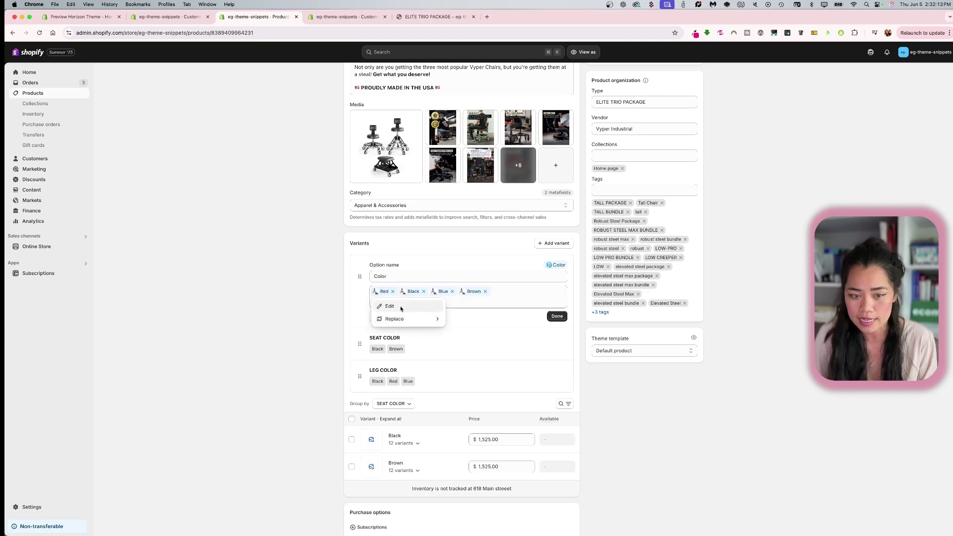
pyautogui.click(390, 306)
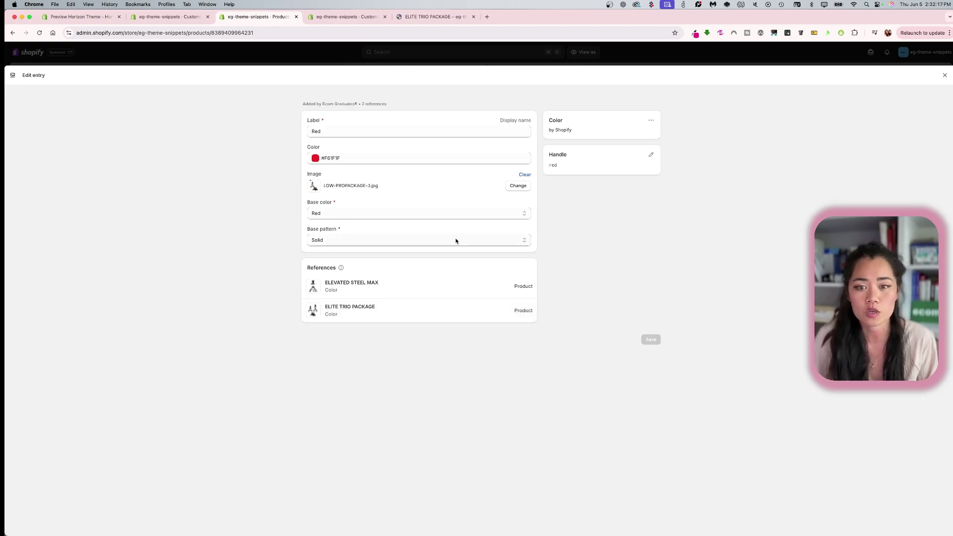
pyautogui.click(528, 175)
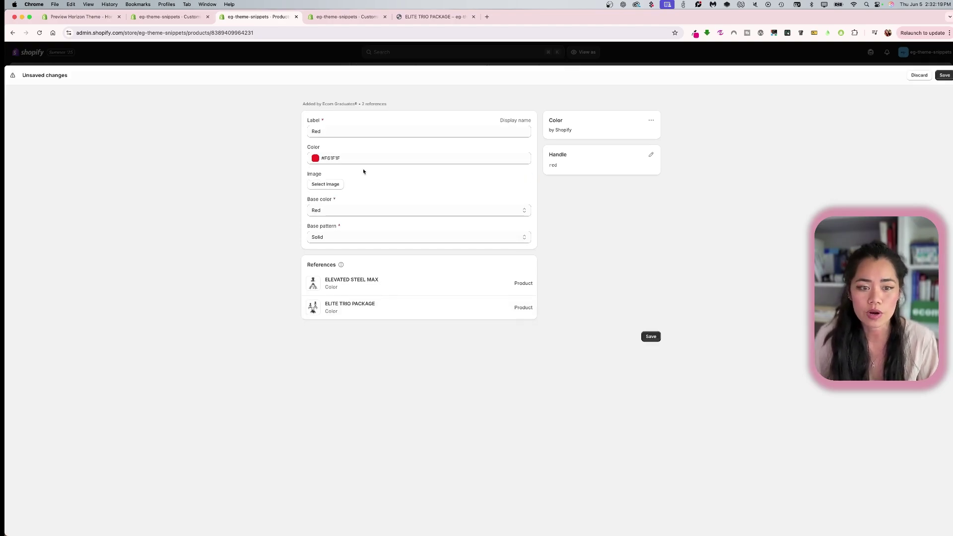
pyautogui.click(323, 158)
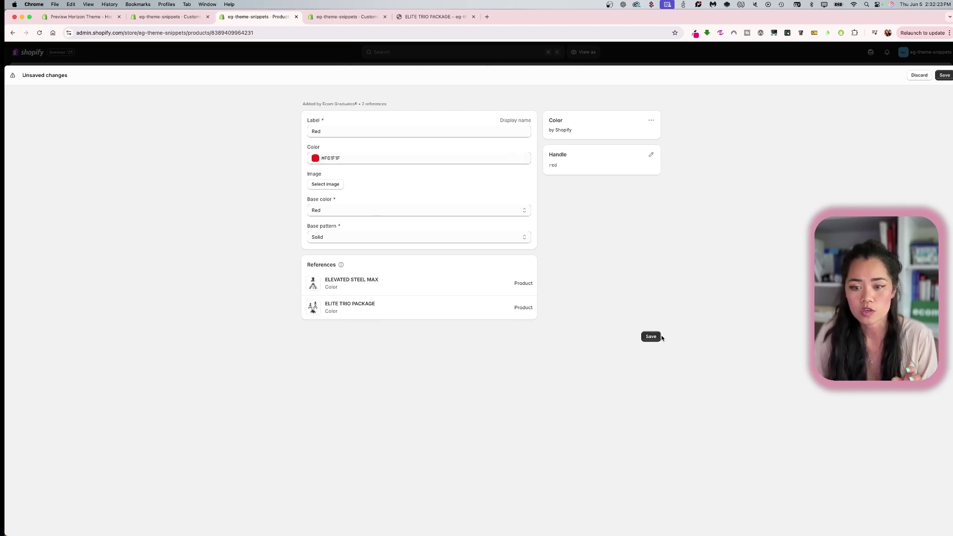
pyautogui.click(656, 335)
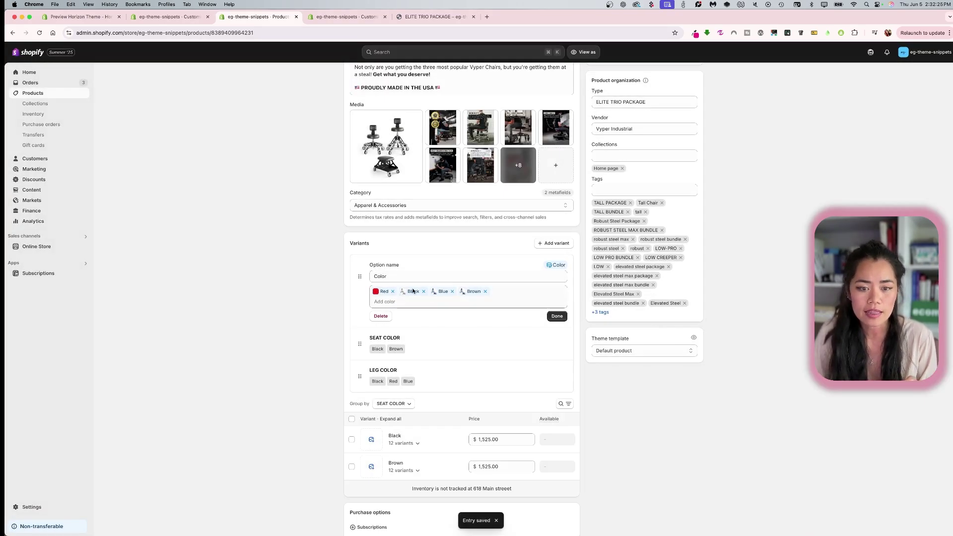
# Clear the image from the Black color entry so it uses its plain color, and save the entry.
pyautogui.click(413, 292)
pyautogui.click(415, 306)
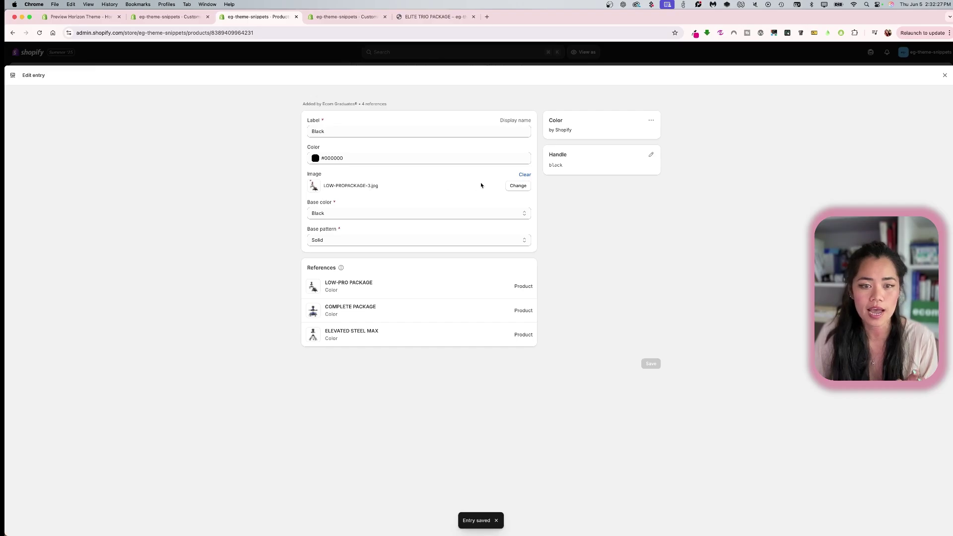
pyautogui.click(517, 186)
pyautogui.click(709, 341)
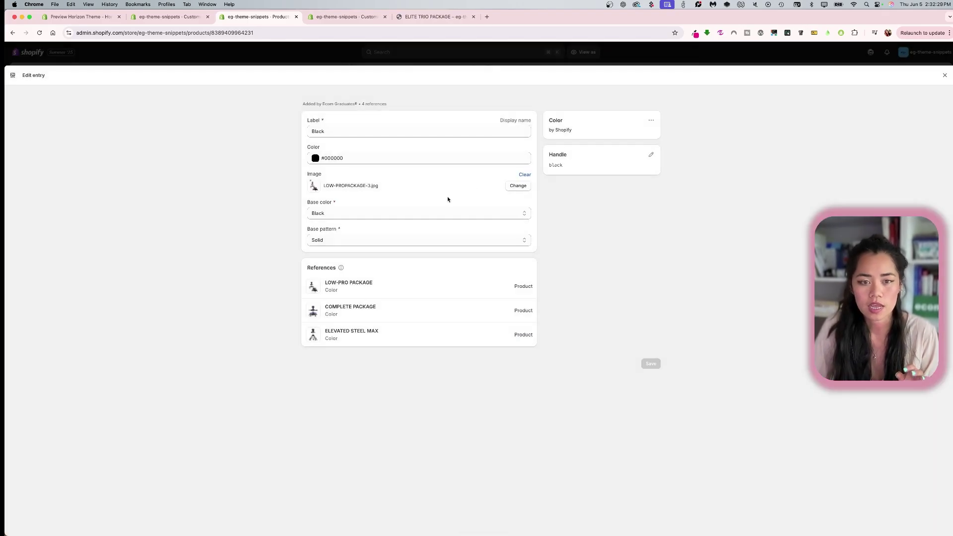
pyautogui.click(525, 174)
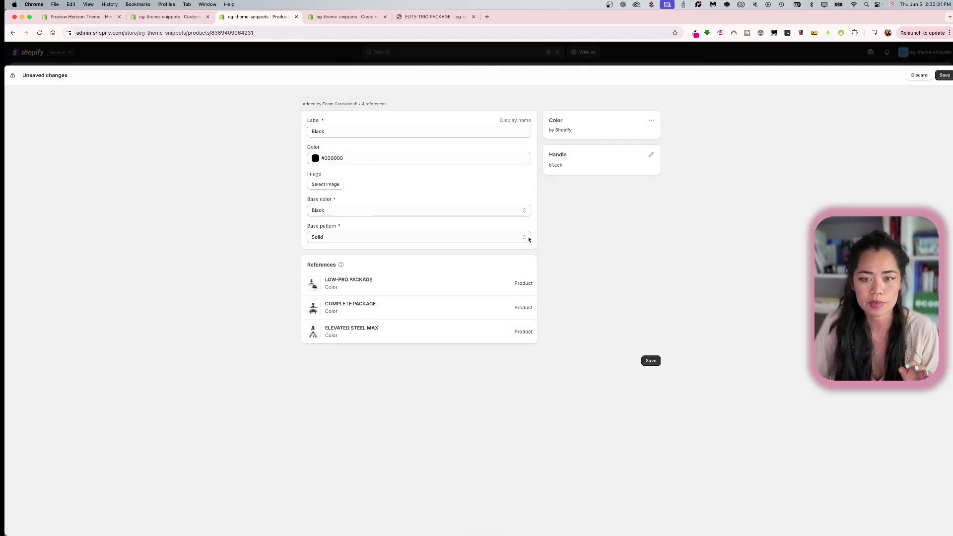
pyautogui.click(651, 361)
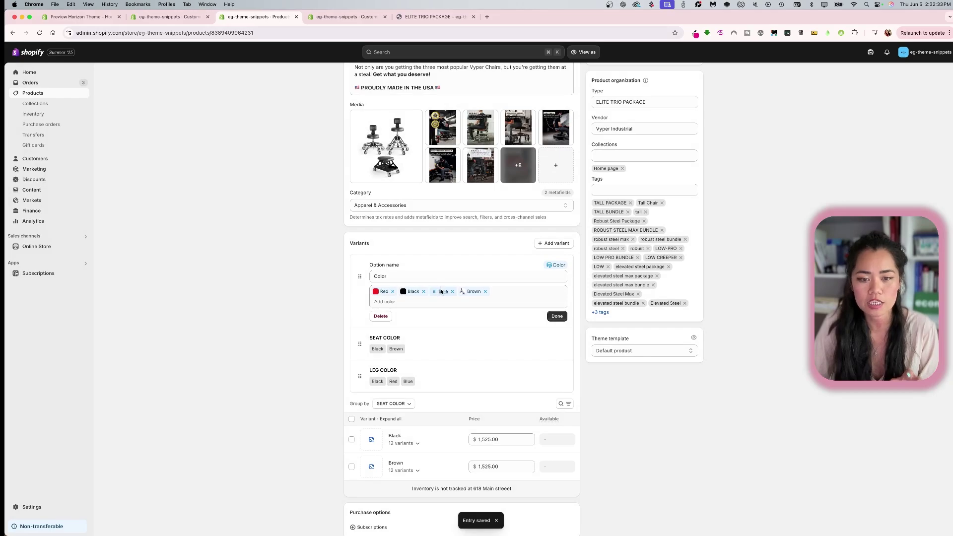
# Remove the image from the Blue color entry, leaving only its color value, and save the entry.
pyautogui.click(441, 292)
pyautogui.click(445, 306)
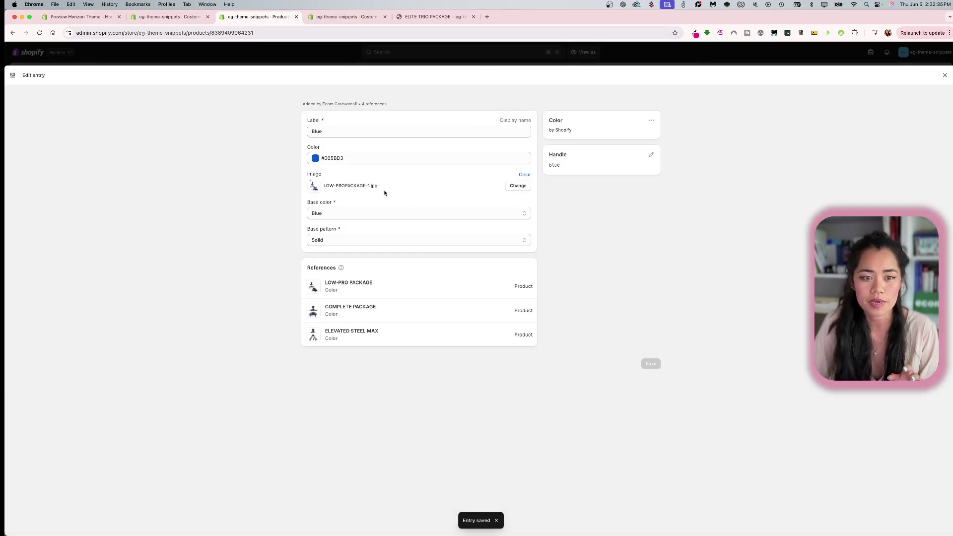
pyautogui.click(525, 175)
pyautogui.click(655, 361)
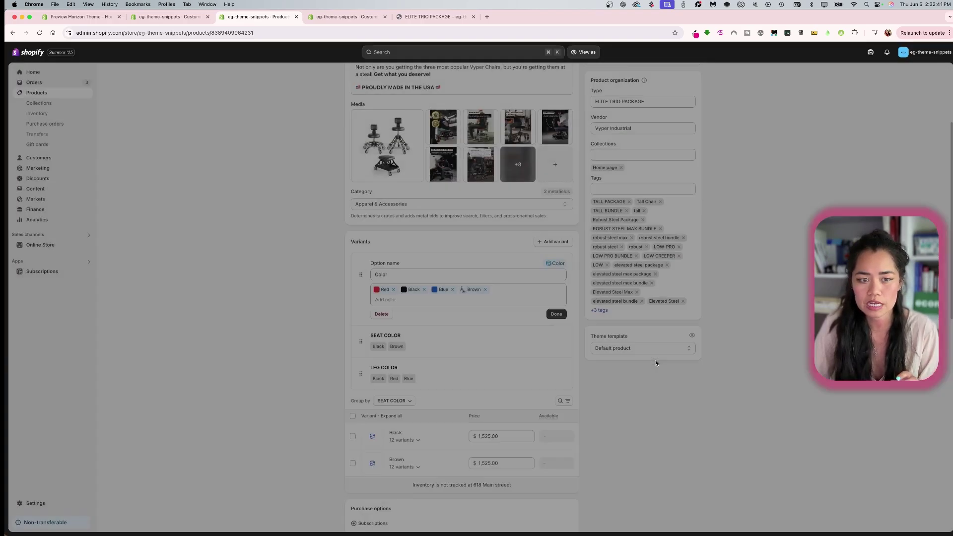
# Clear the image from the Brown color entry, save it, and finish editing the Color option.
pyautogui.click(478, 295)
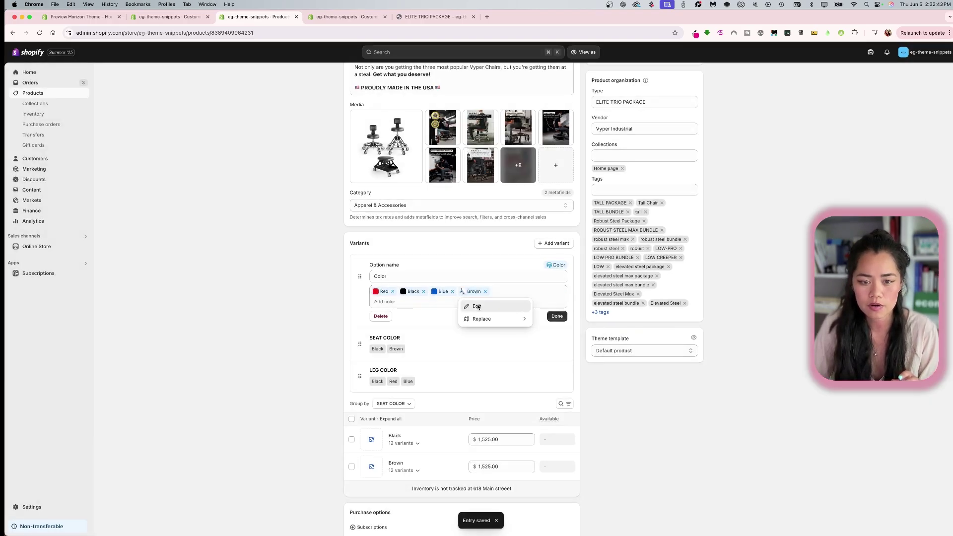
pyautogui.click(477, 305)
pyautogui.click(524, 175)
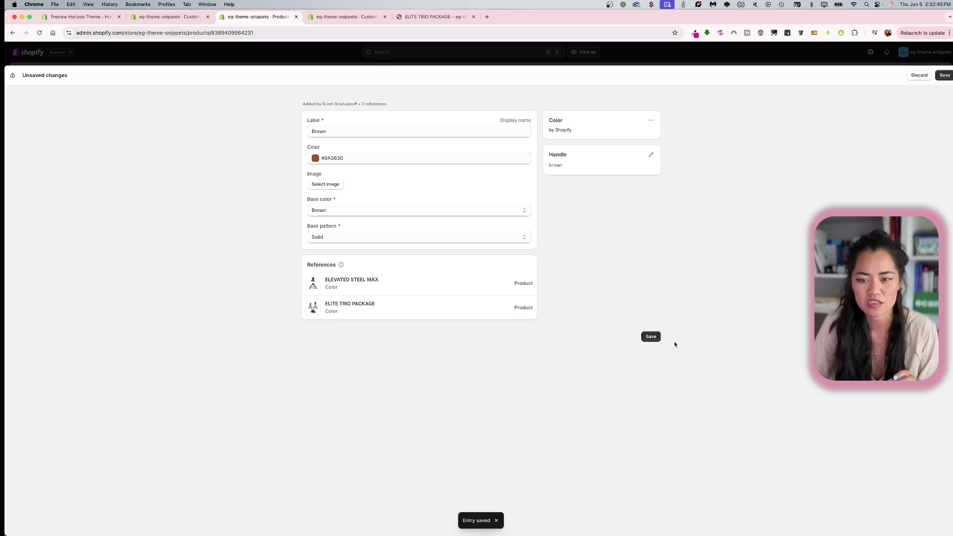
pyautogui.click(653, 336)
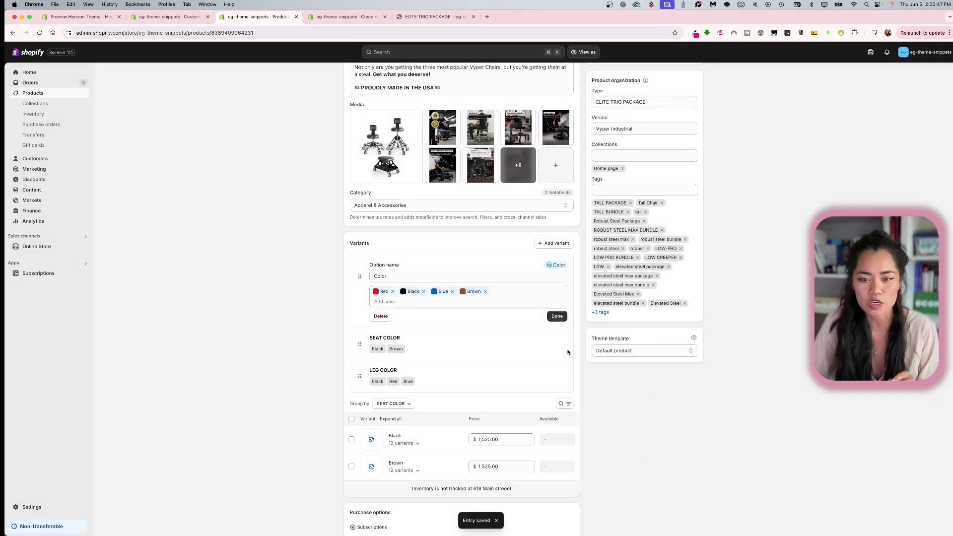
pyautogui.click(557, 317)
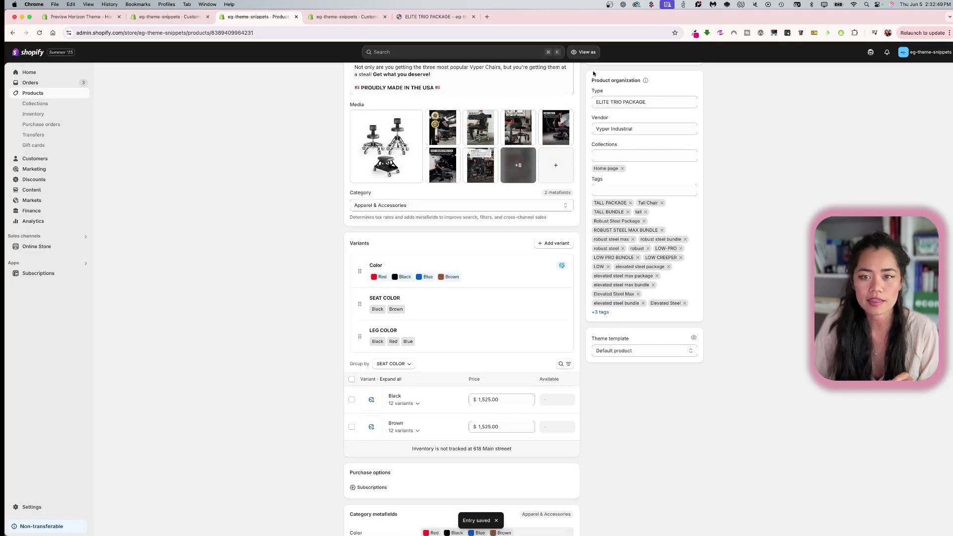
# Reload the product in the admin and its storefront preview, and check the Color swatches on both pages.
pyautogui.scroll(1, 764, 290)
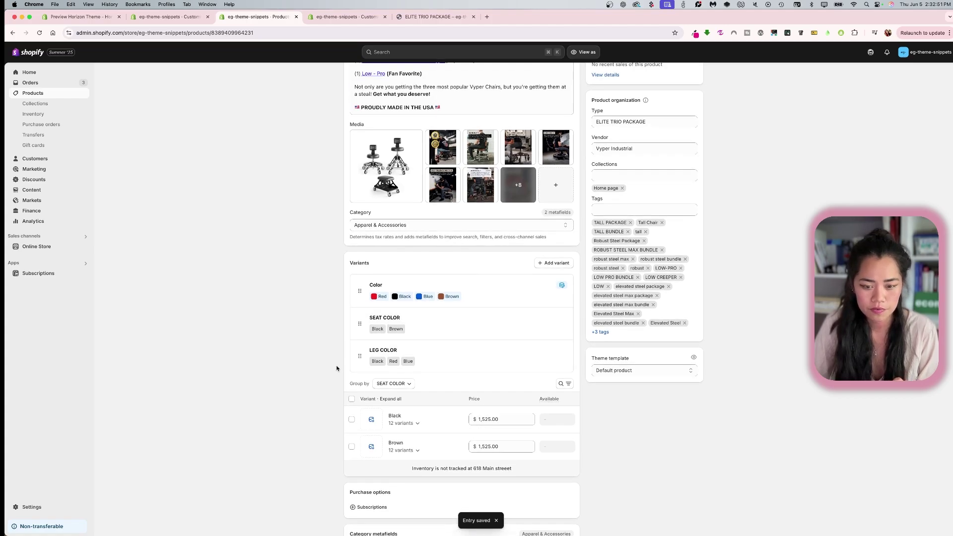
pyautogui.press('super+r')
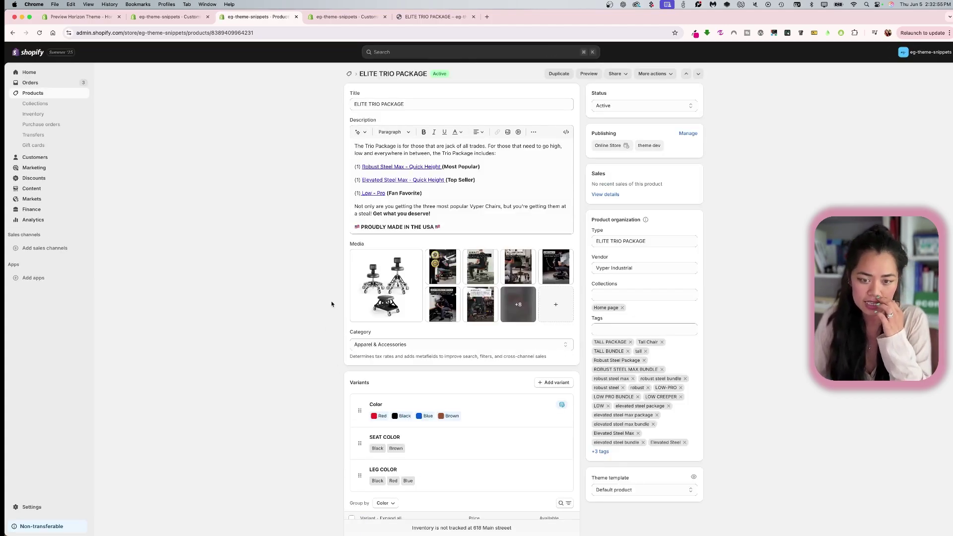
pyautogui.scroll(-3, 291, 377)
pyautogui.scroll(-1, 291, 377)
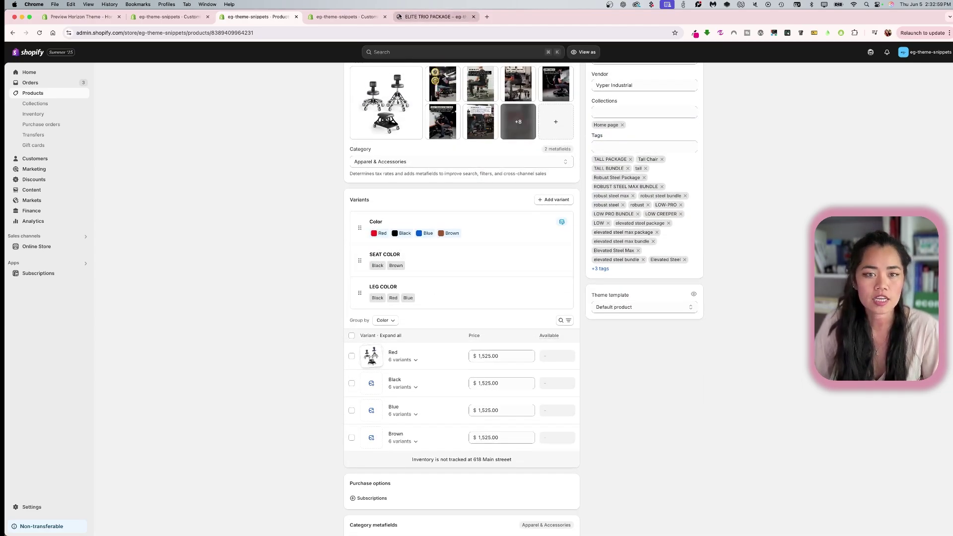
pyautogui.click(437, 17)
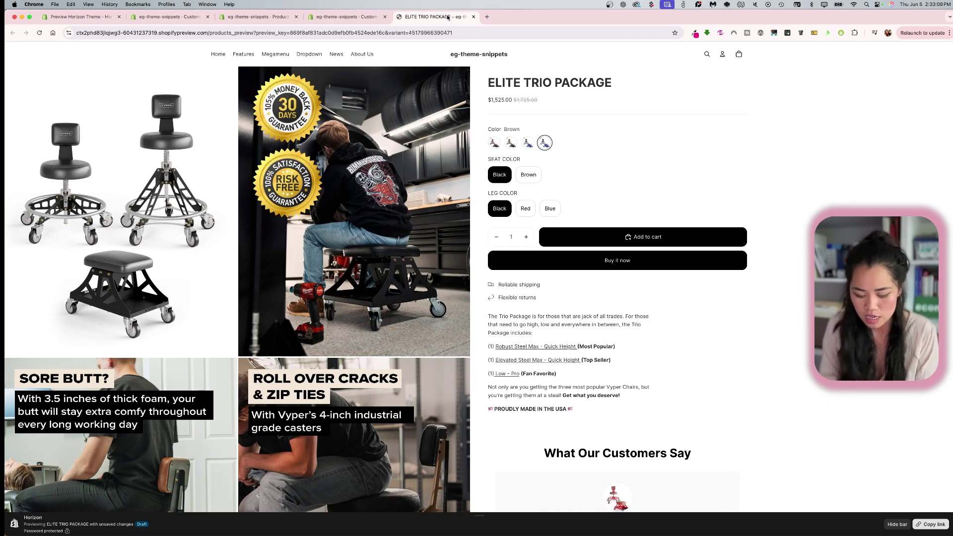
pyautogui.press('super+r')
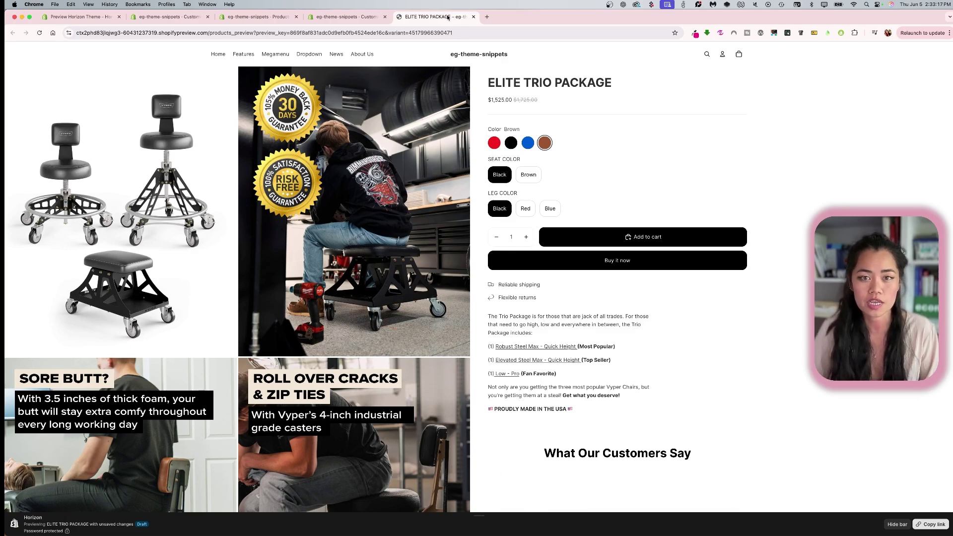
# Turn on and save Variant images in the theme's reloaded Swatches settings, and refresh the storefront preview of the product.
pyautogui.click(347, 17)
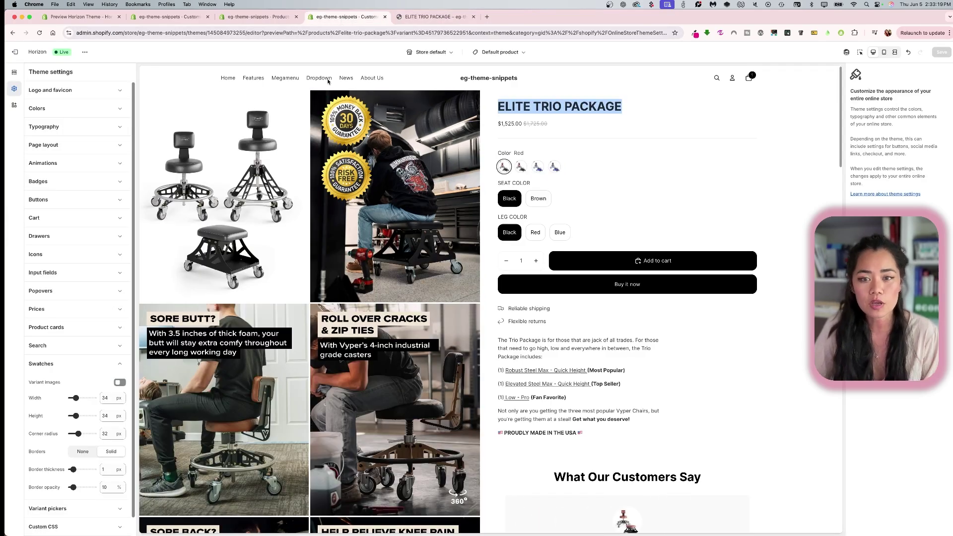
pyautogui.click(602, 155)
pyautogui.press('super+r')
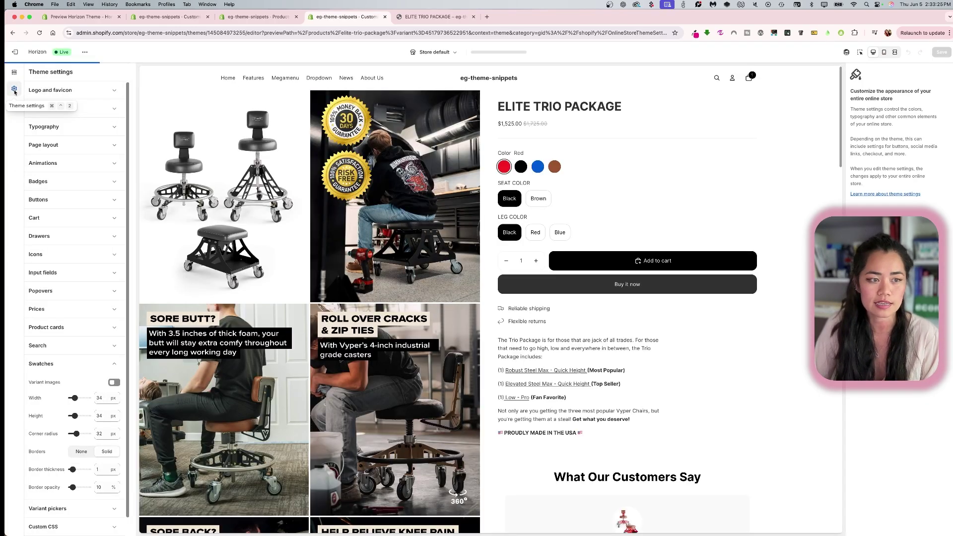
pyautogui.click(114, 382)
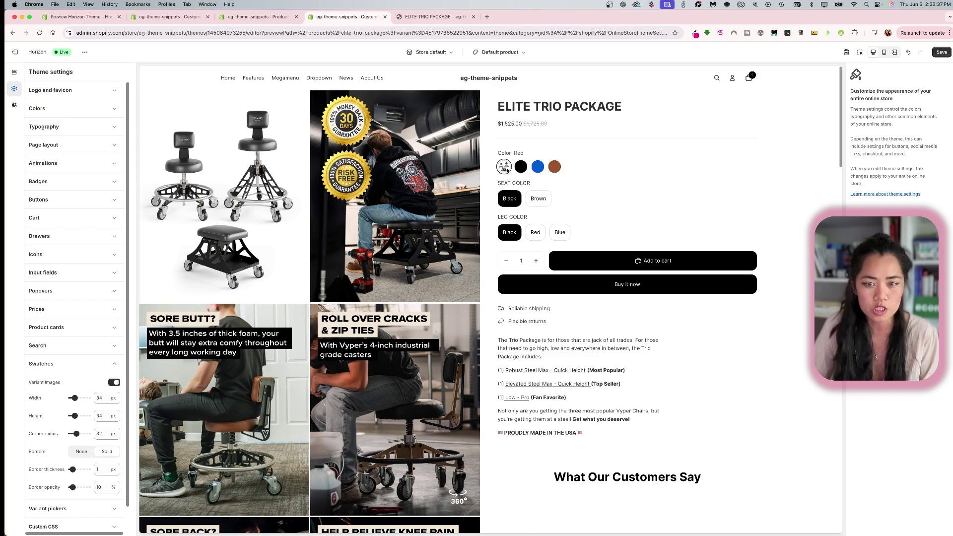
pyautogui.press('super+s')
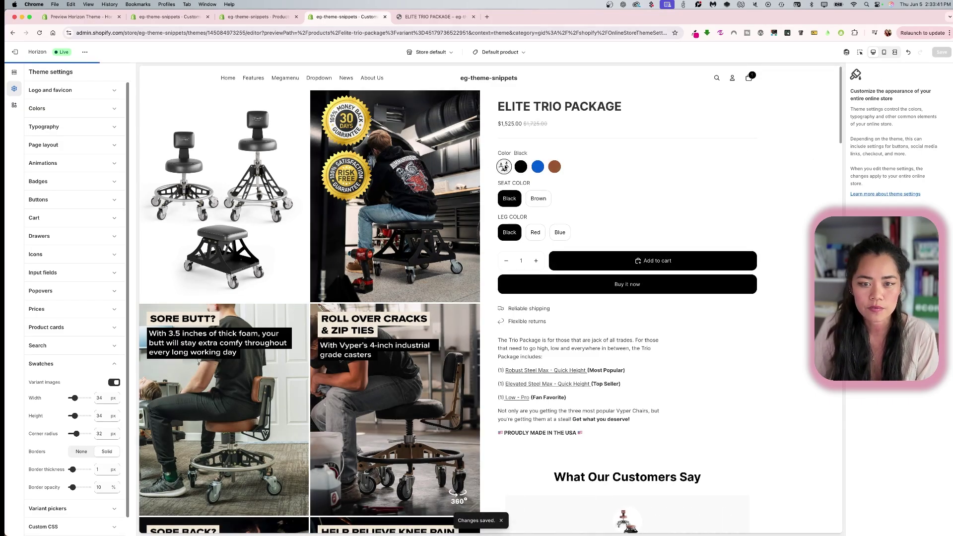
pyautogui.click(434, 16)
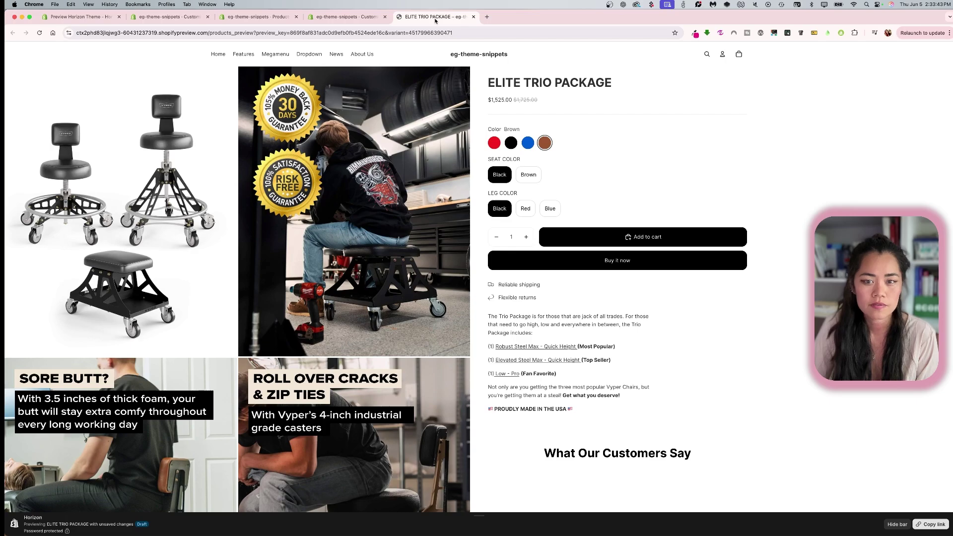
pyautogui.press('super+r')
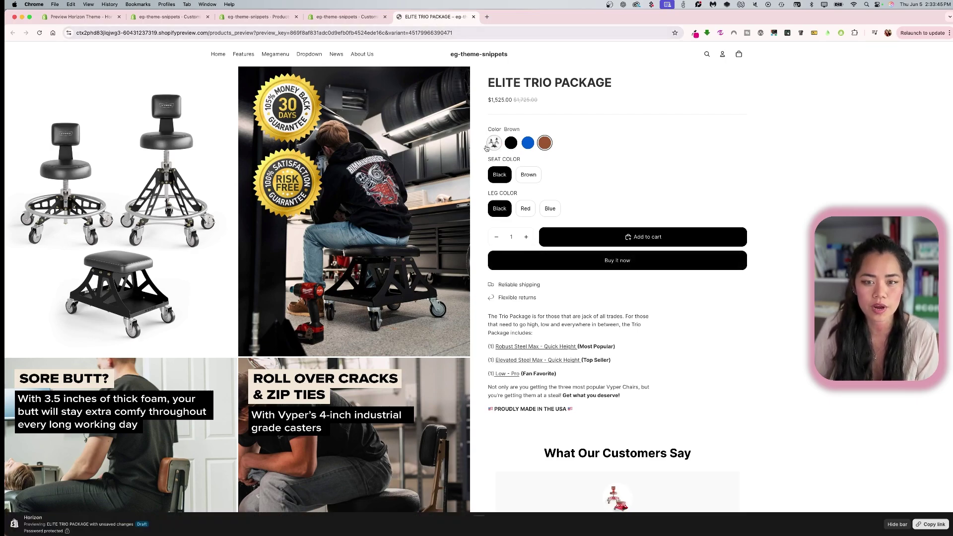
# Examine which images are assigned to the Red and Black variants of the product in the admin, leaving the image selection unchanged.
pyautogui.click(256, 17)
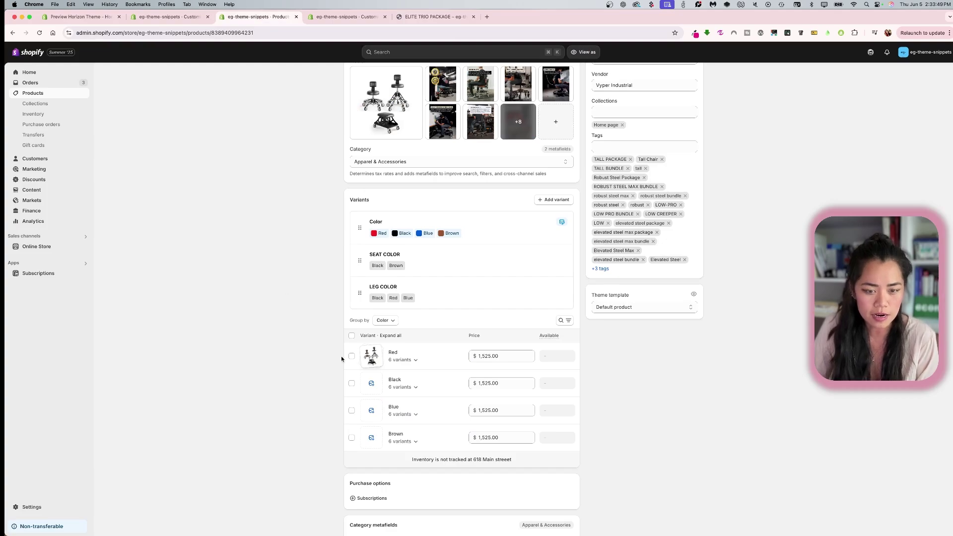
pyautogui.click(403, 360)
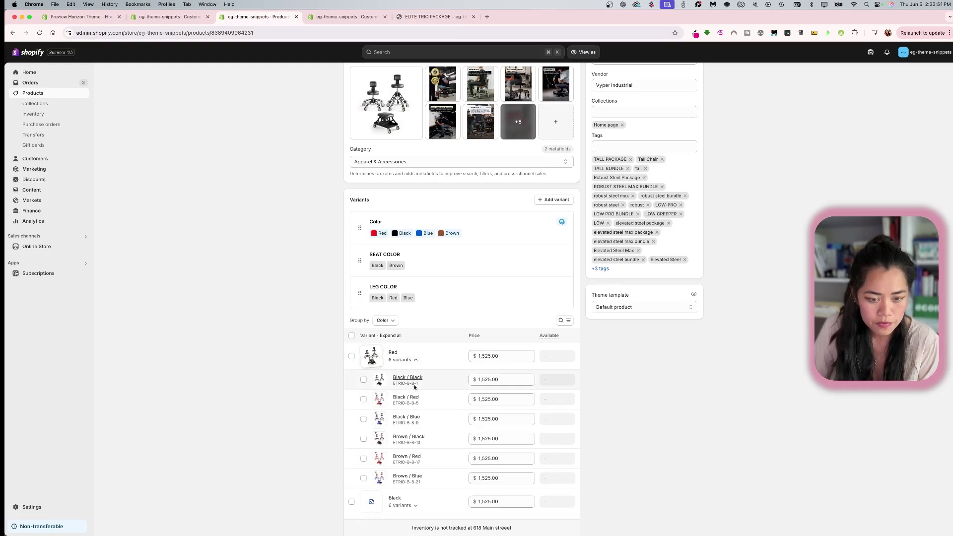
pyautogui.click(409, 504)
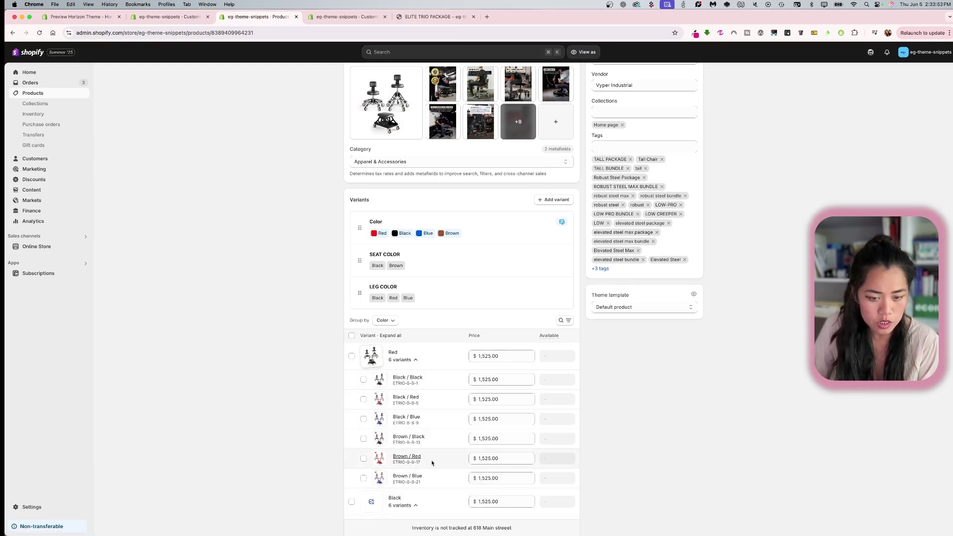
pyautogui.scroll(-5, 431, 459)
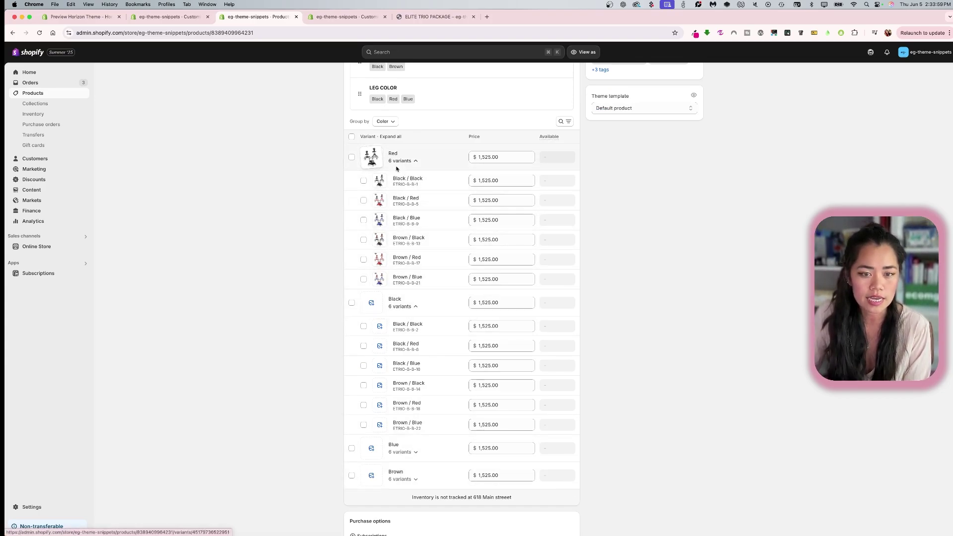
pyautogui.click(371, 157)
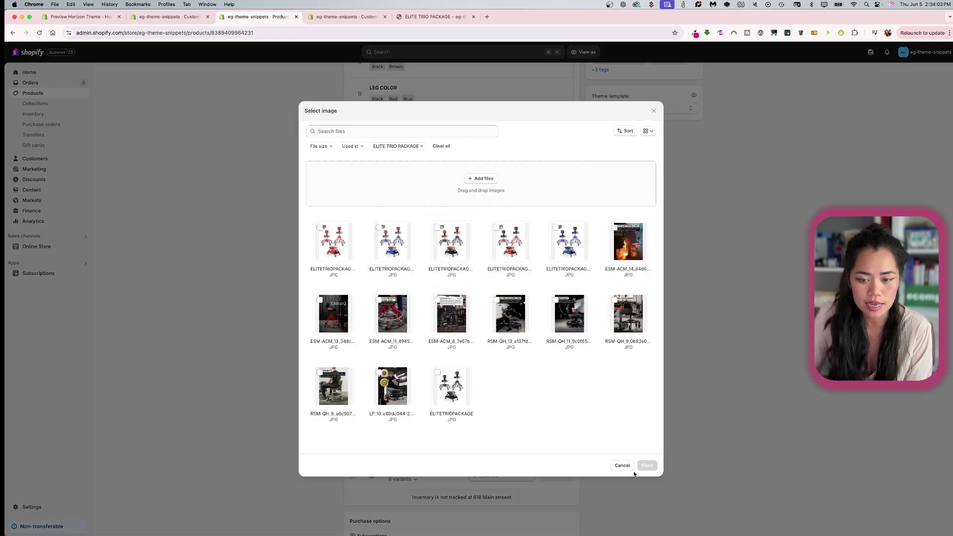
pyautogui.click(623, 465)
pyautogui.scroll(1, 465, 317)
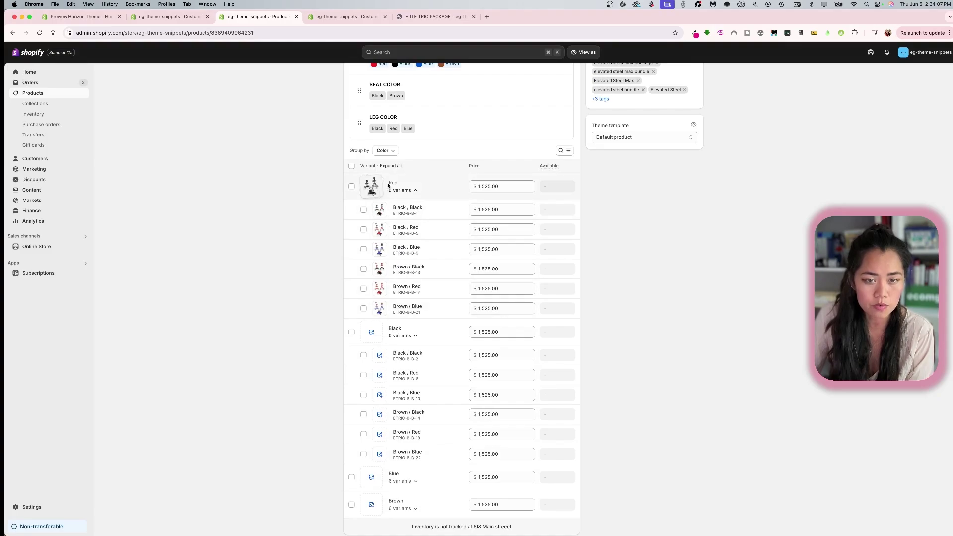
pyautogui.click(372, 188)
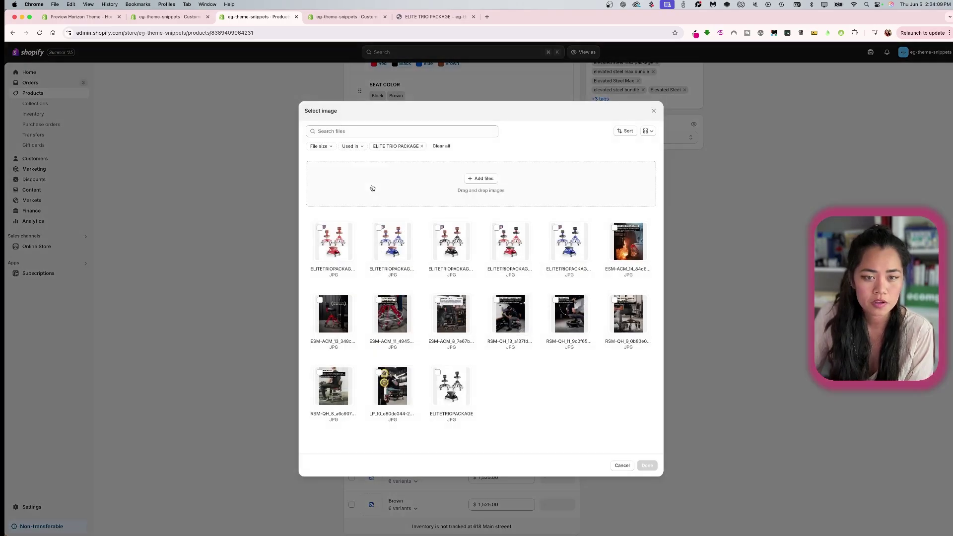
pyautogui.click(255, 263)
pyautogui.scroll(10, 296, 246)
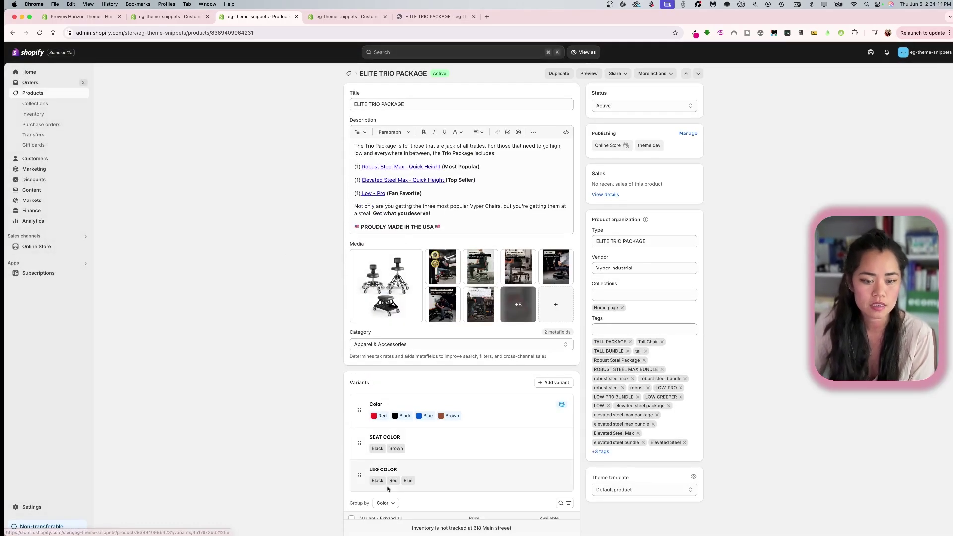
# Switch between the Red, Black and Brown color swatches on the storefront preview to compare how they display.
pyautogui.click(411, 15)
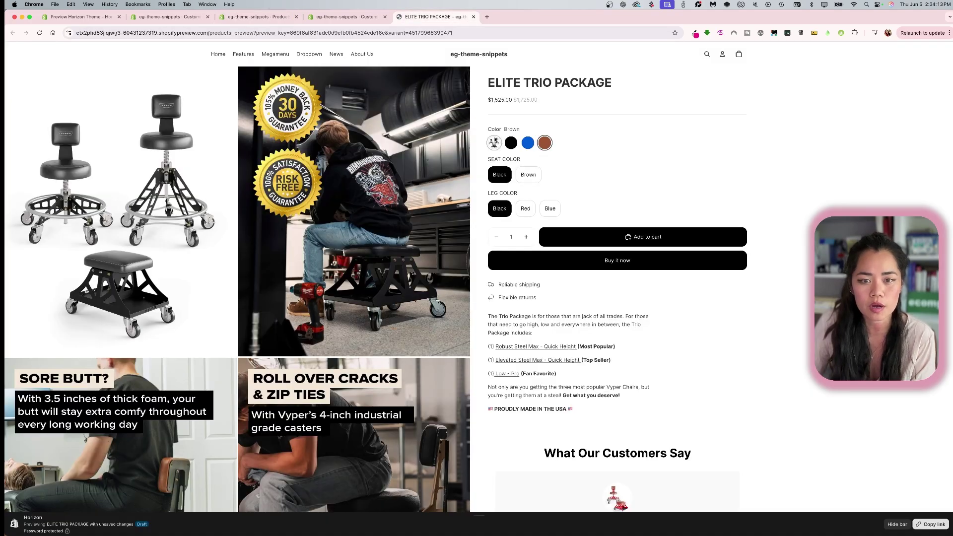
pyautogui.click(495, 144)
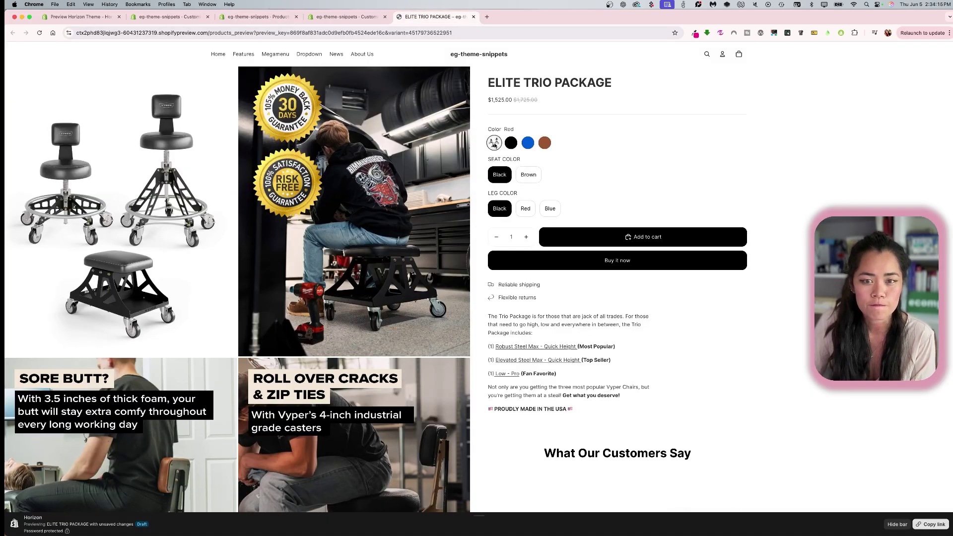
pyautogui.click(511, 143)
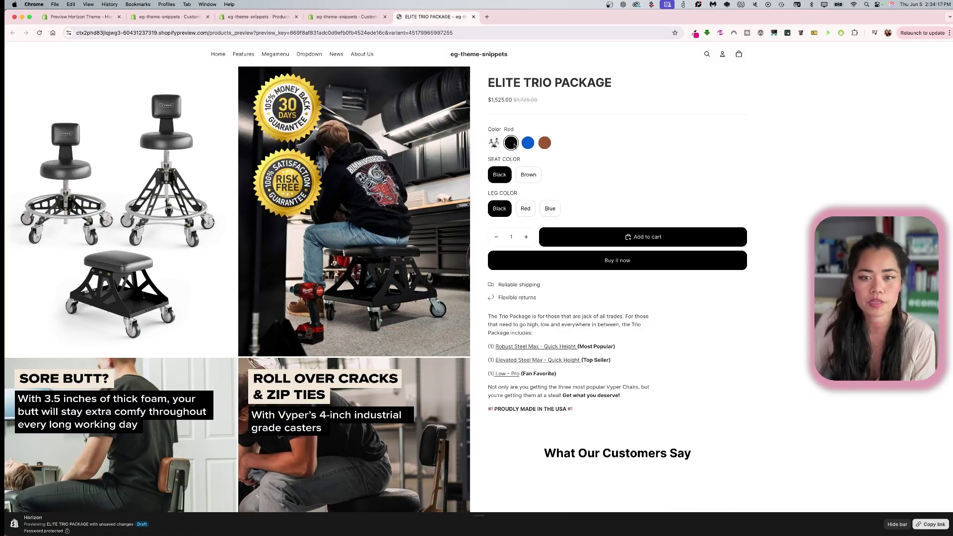
pyautogui.click(544, 143)
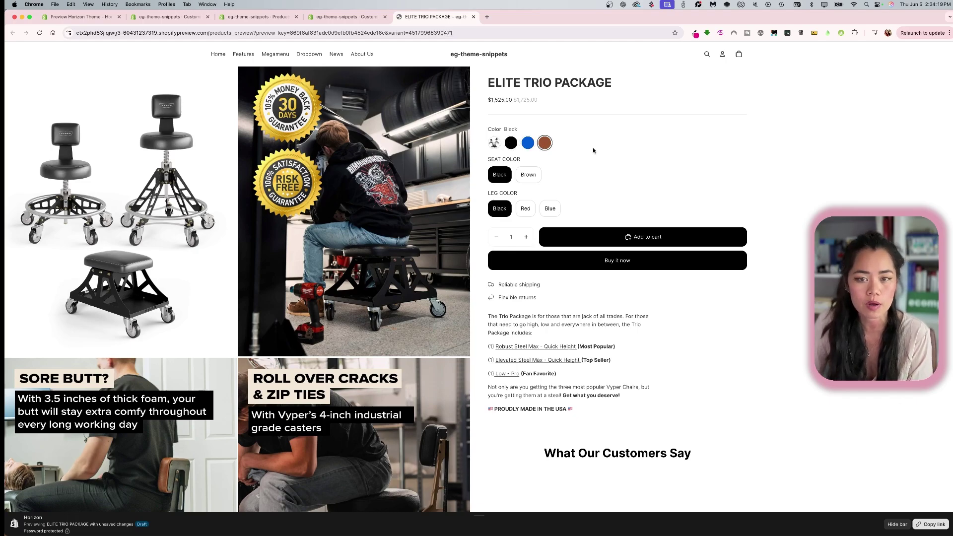
# Return to the product in the admin and examine the image assignments in its color groups, expanding the Blue and Brown variants.
pyautogui.click(348, 16)
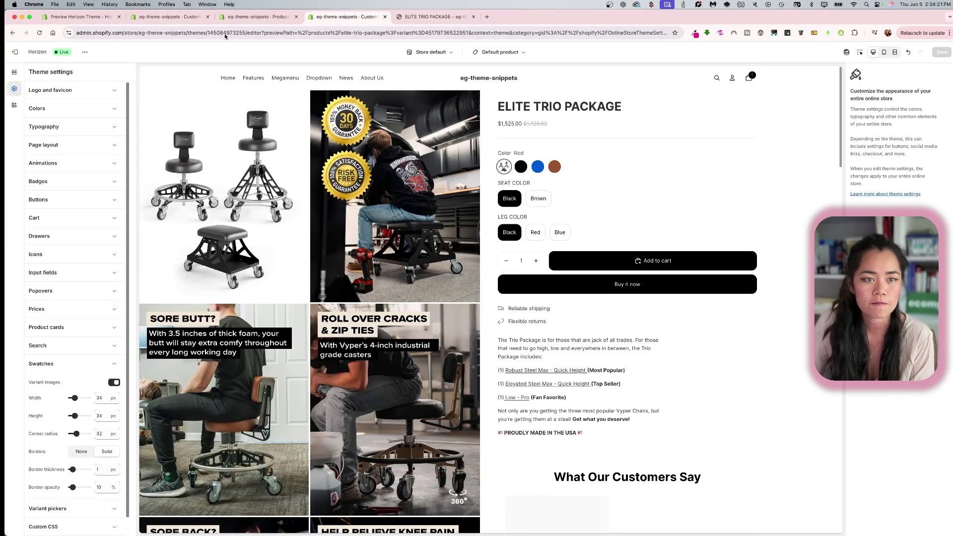
pyautogui.click(258, 20)
pyautogui.scroll(-2, 320, 387)
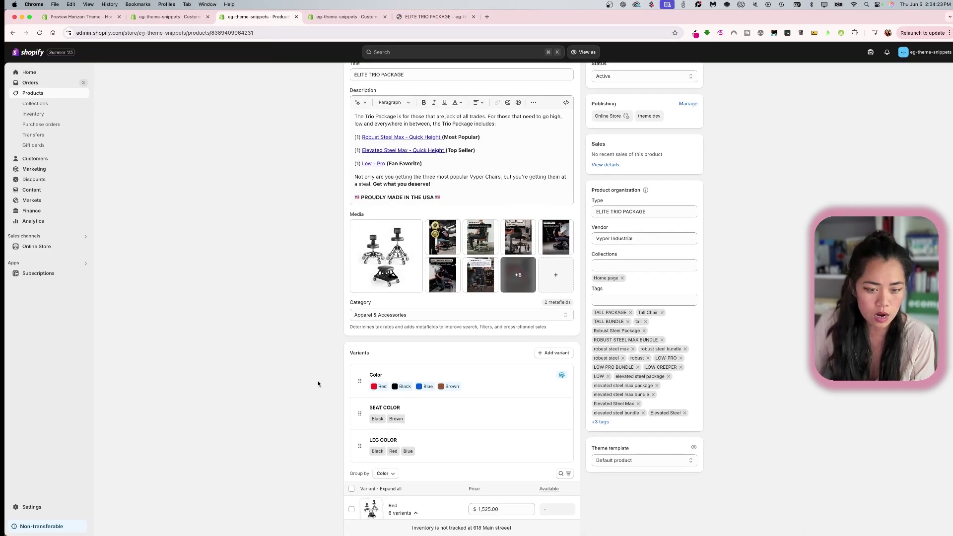
pyautogui.click(456, 378)
pyautogui.scroll(-6, 447, 417)
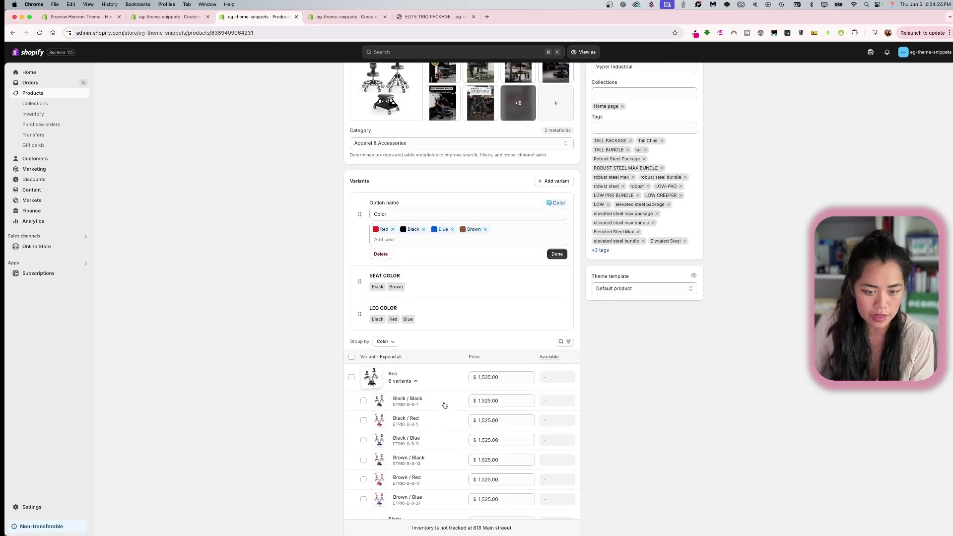
pyautogui.scroll(-6, 430, 387)
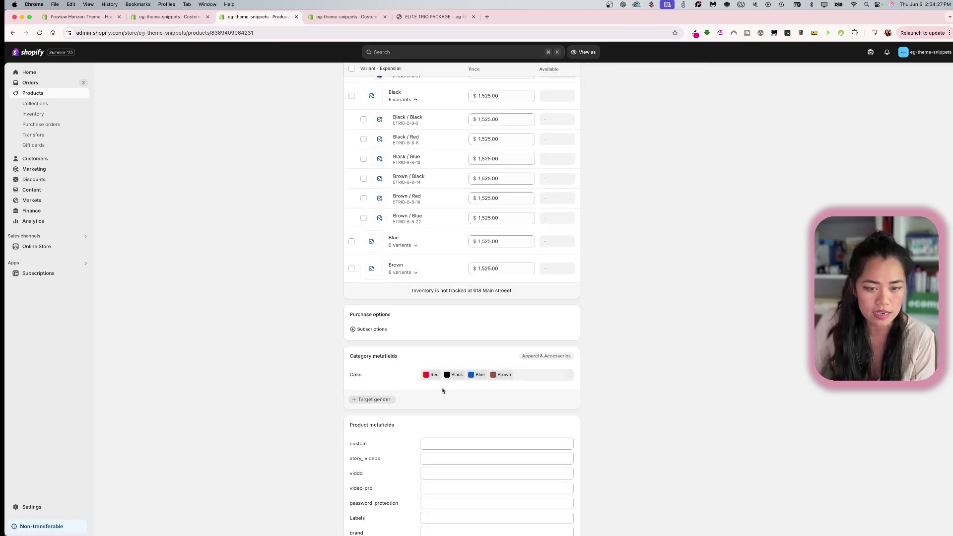
pyautogui.scroll(1, 404, 275)
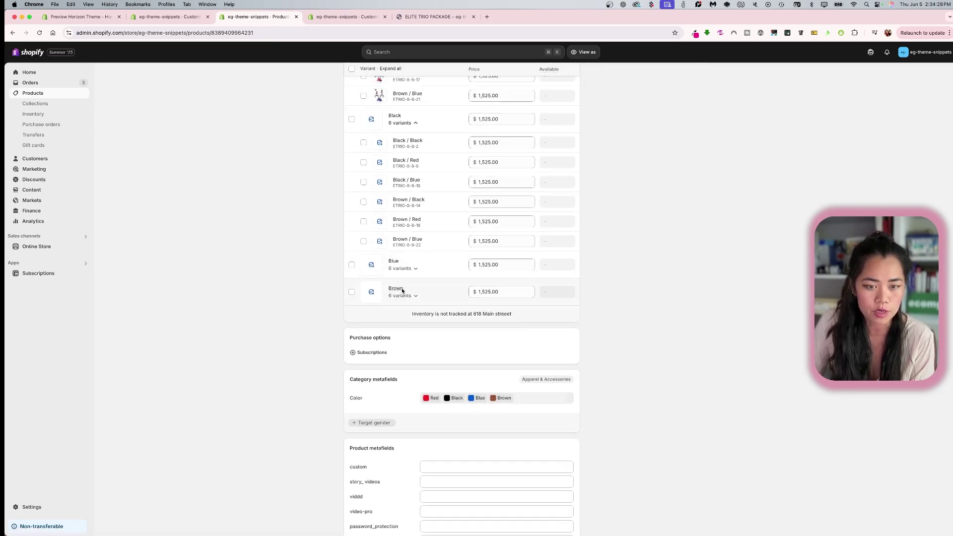
pyautogui.click(403, 292)
pyautogui.click(414, 269)
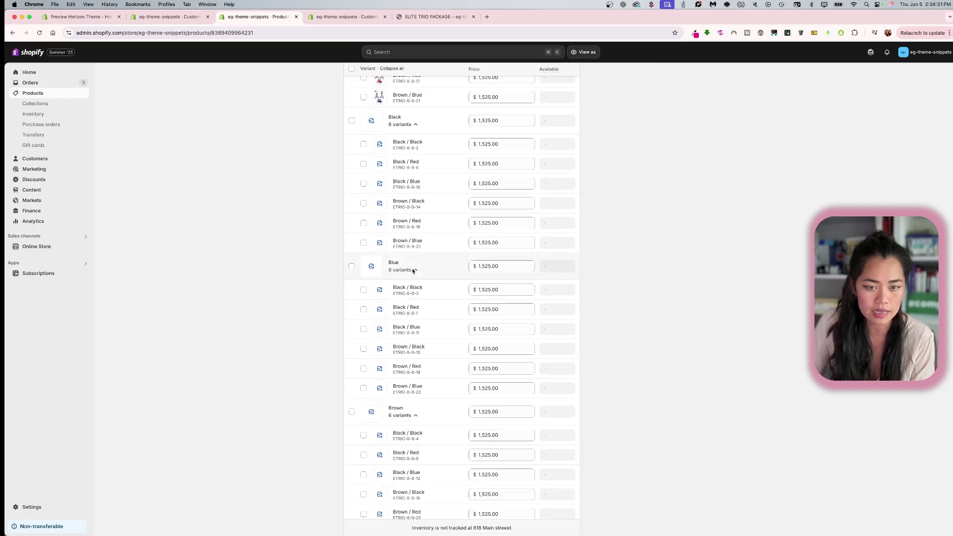
pyautogui.scroll(3, 440, 326)
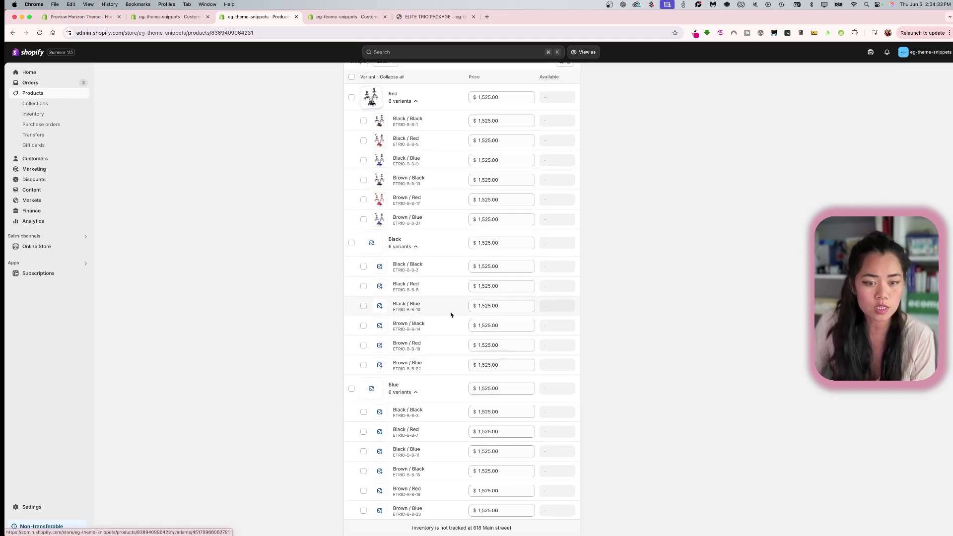
pyautogui.scroll(3, 463, 315)
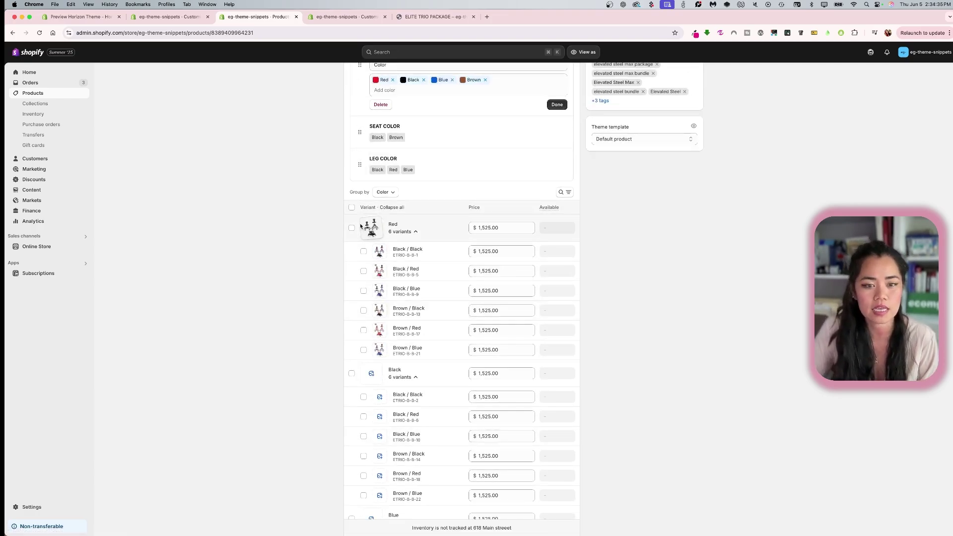
# Check the image selection for the Red group and the Red / Black / Black variant, leaving the assigned images unchanged.
pyautogui.click(373, 228)
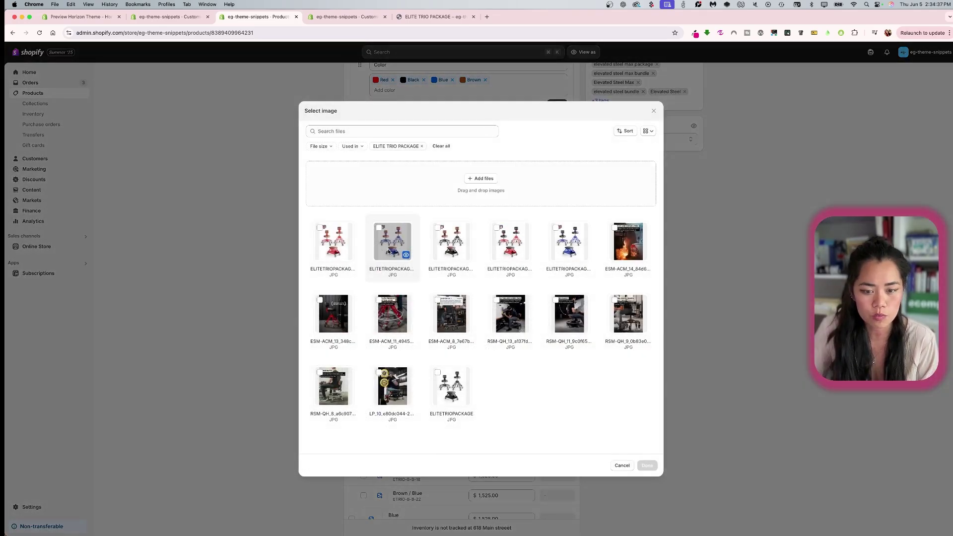
pyautogui.doubleClick(389, 251)
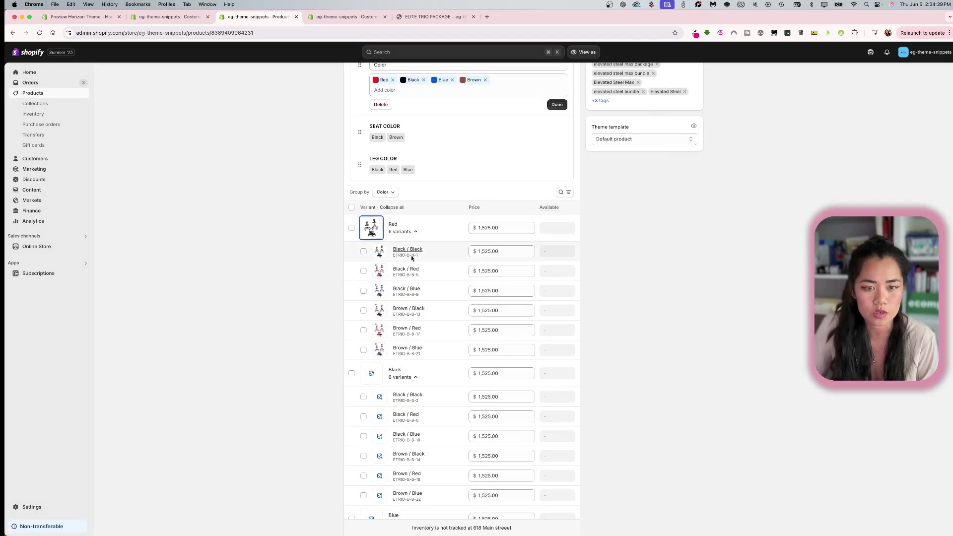
pyautogui.click(412, 251)
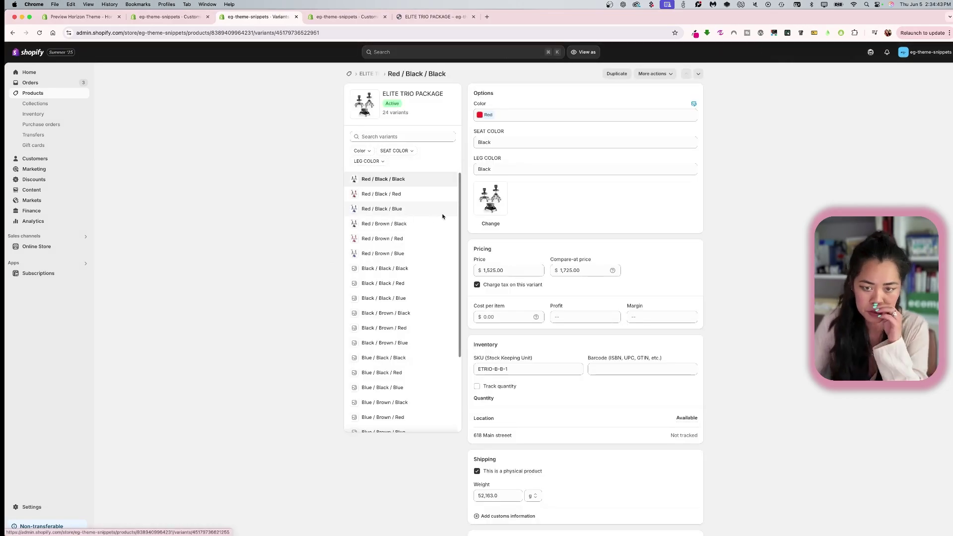
pyautogui.click(504, 206)
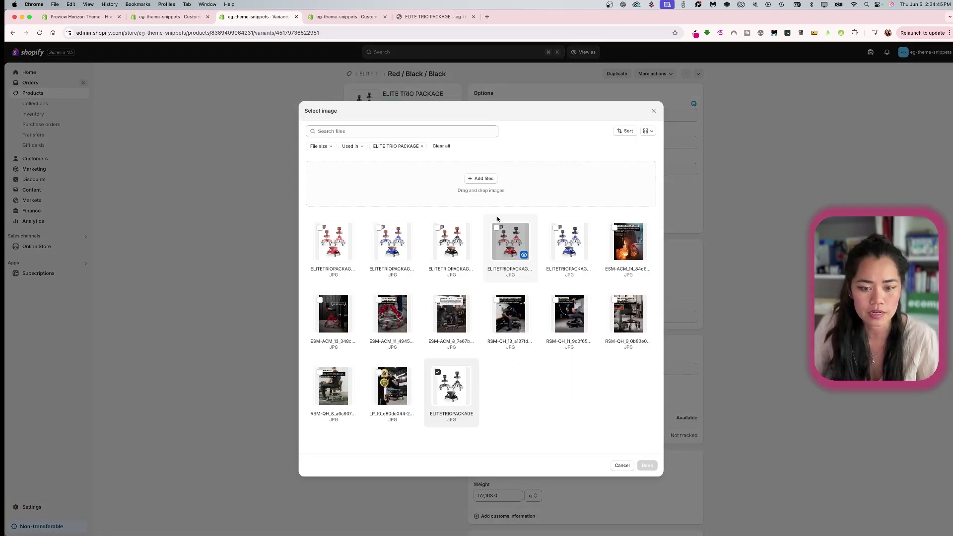
pyautogui.press('Escape')
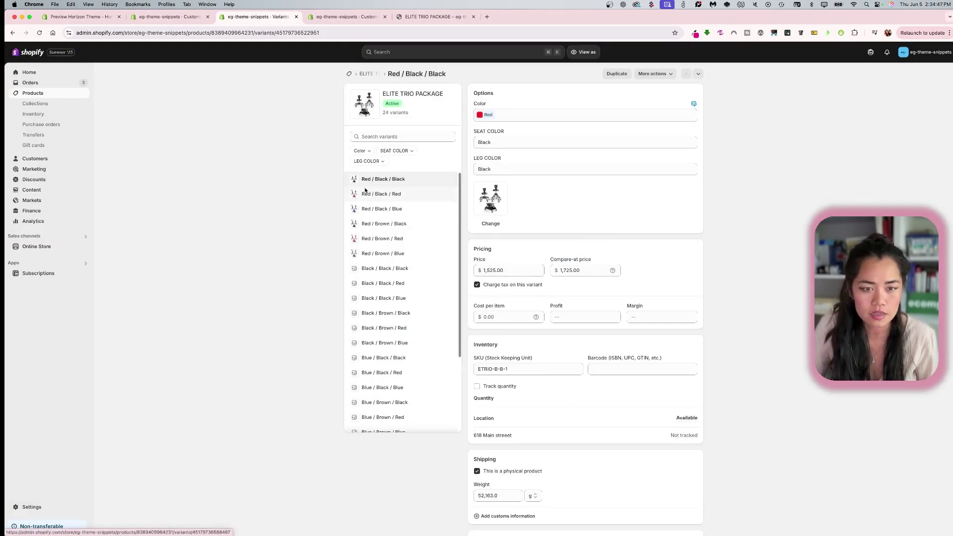
pyautogui.scroll(-1, 505, 383)
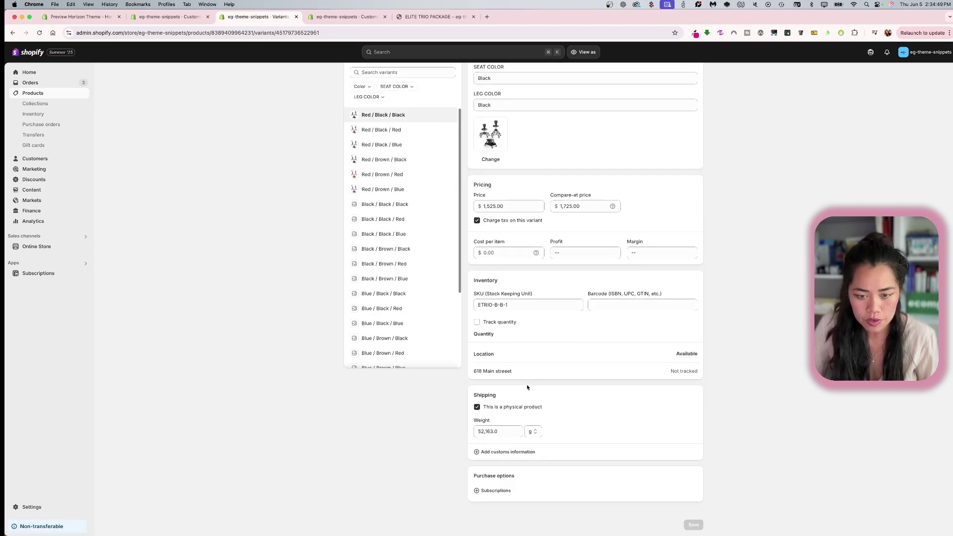
pyautogui.scroll(1, 528, 385)
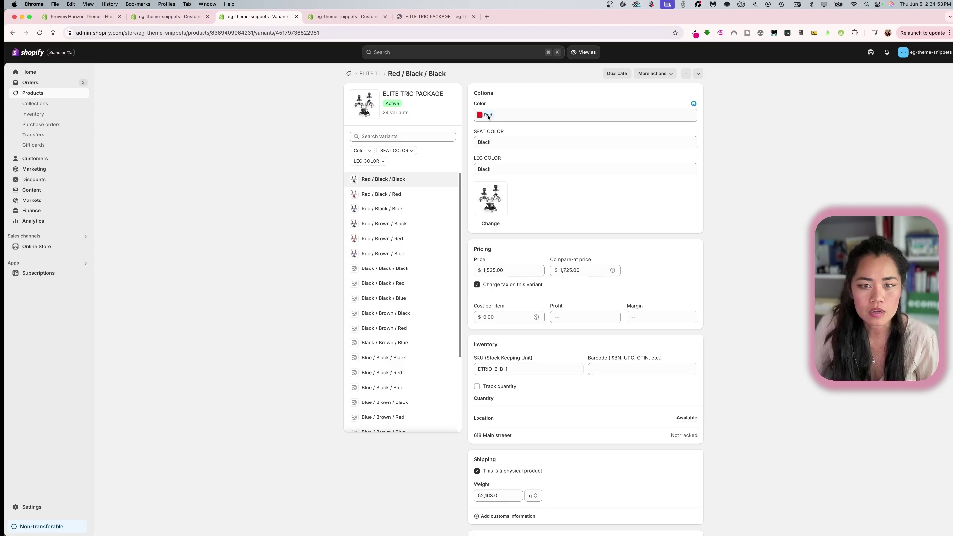
pyautogui.click(500, 213)
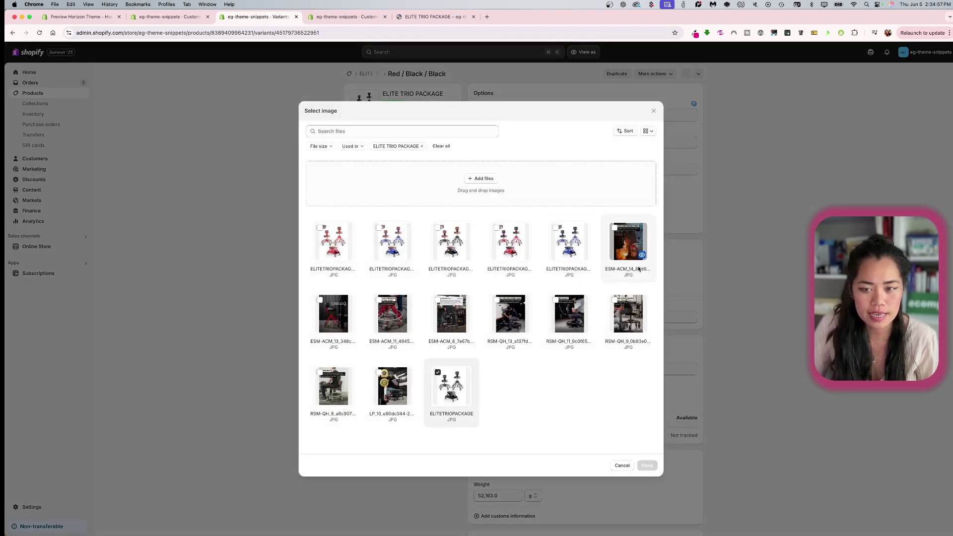
pyautogui.click(654, 111)
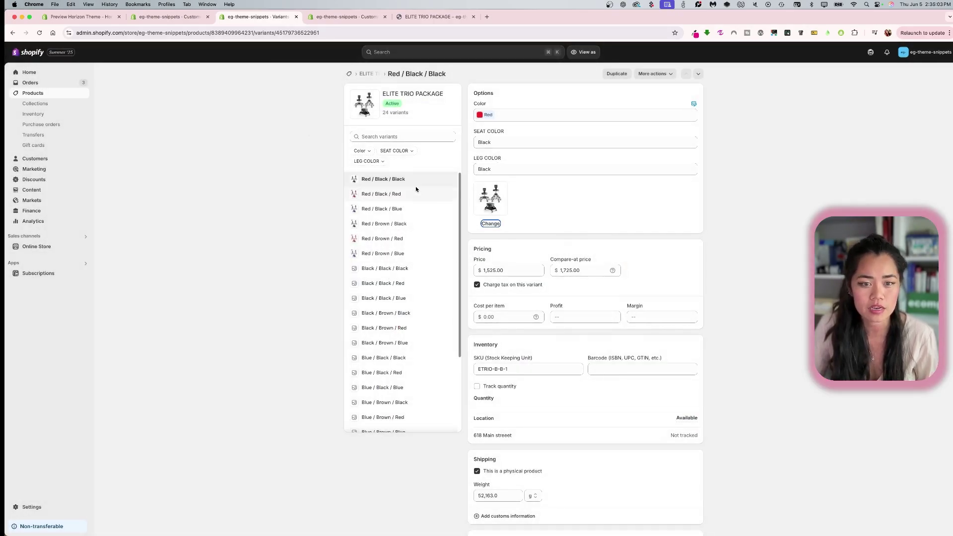
# Filter the product's variant list to Color Red and open the Red / Black / Blue variant.
pyautogui.rightClick(401, 179)
pyautogui.click(366, 180)
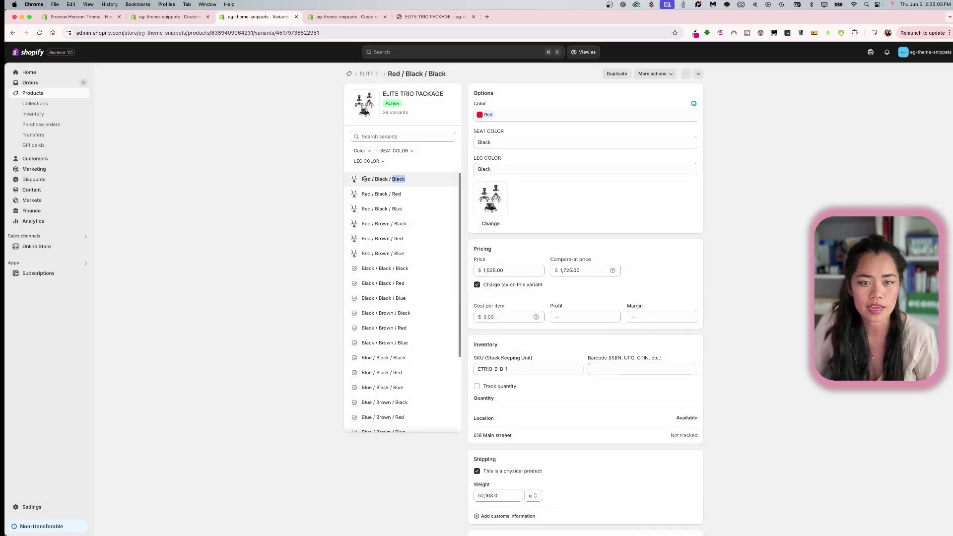
pyautogui.click(361, 151)
pyautogui.click(357, 167)
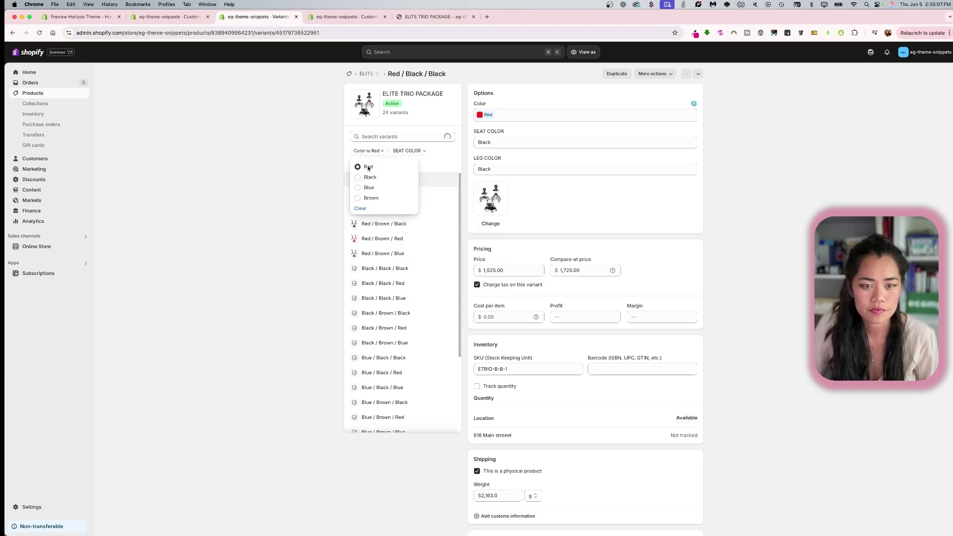
pyautogui.click(313, 195)
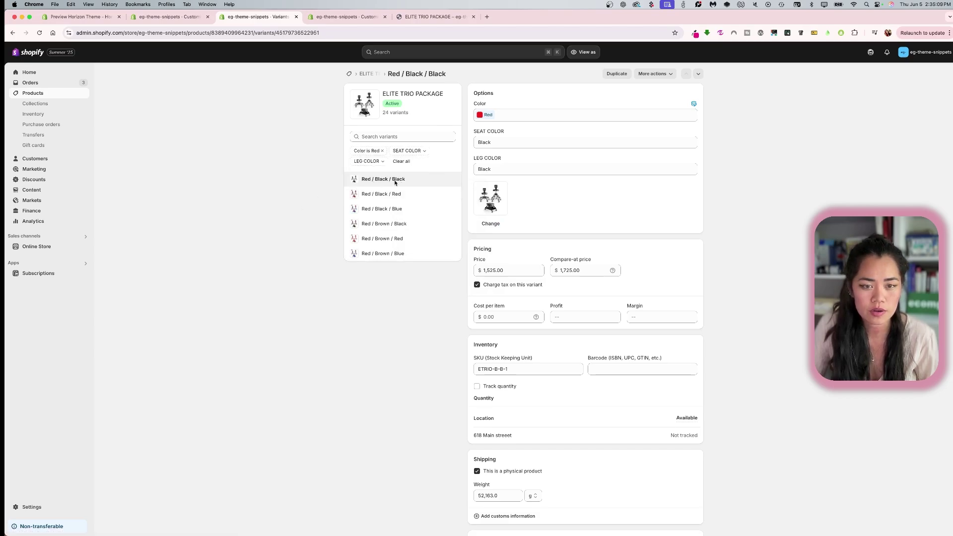
pyautogui.click(380, 209)
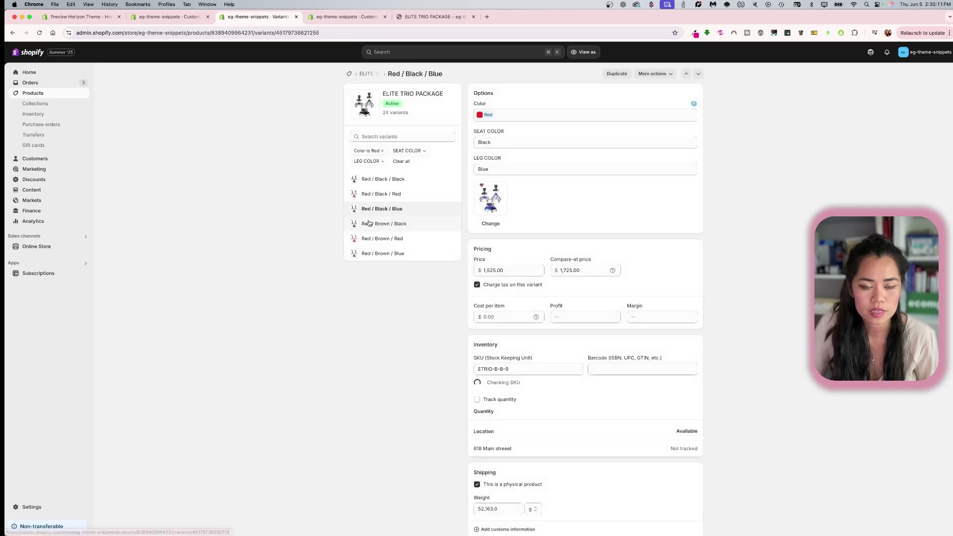
# Examine the Red color entry and its image option from the Red / Black / Blue variant, and close it without changes.
pyautogui.click(490, 170)
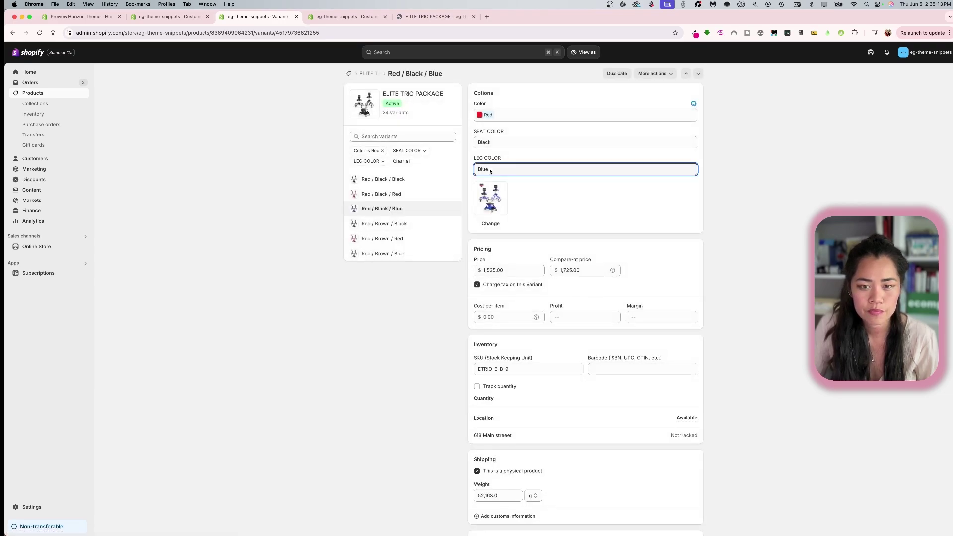
pyautogui.click(526, 116)
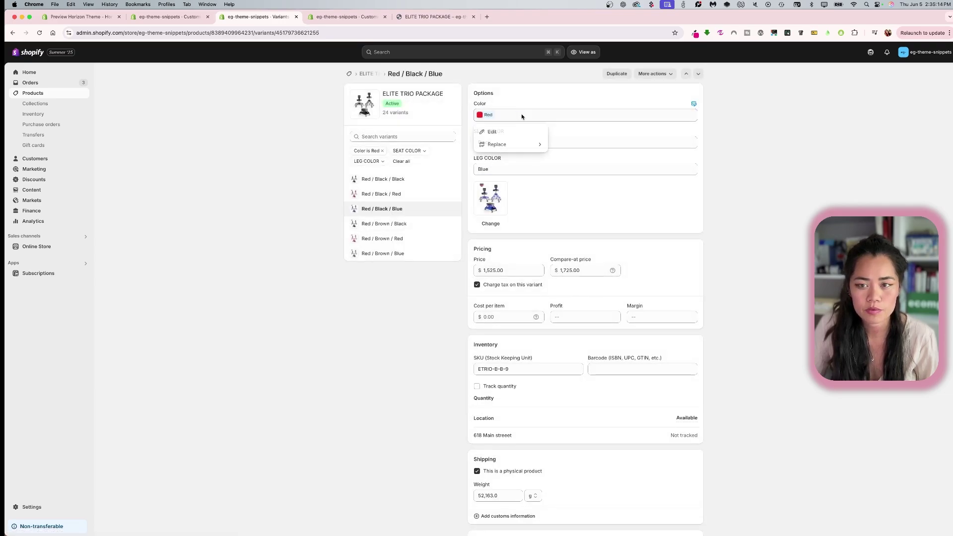
pyautogui.click(493, 132)
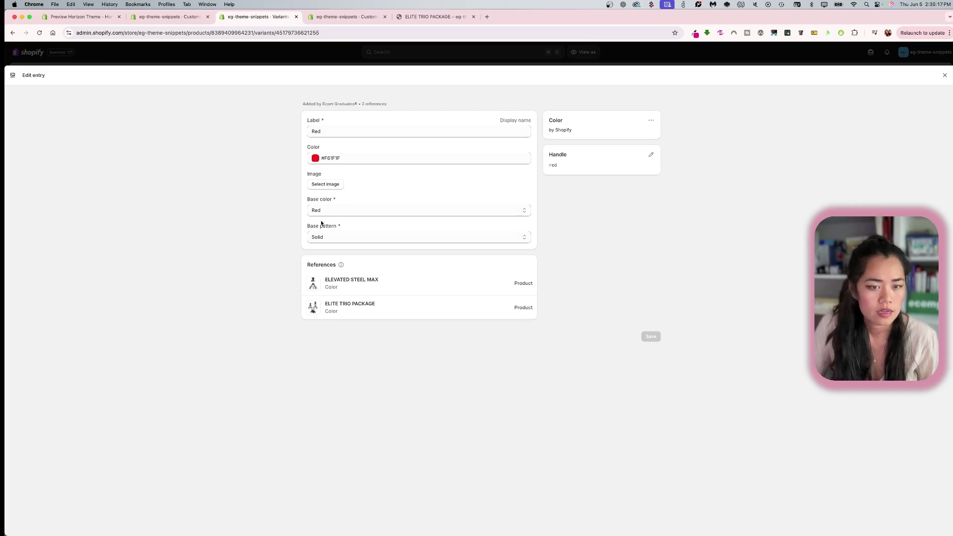
pyautogui.click(320, 185)
pyautogui.click(196, 243)
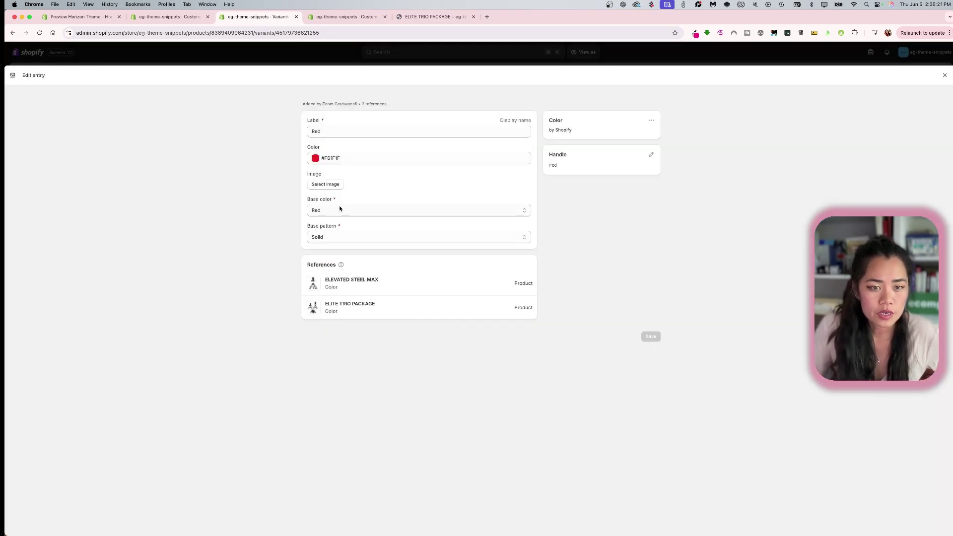
pyautogui.click(945, 75)
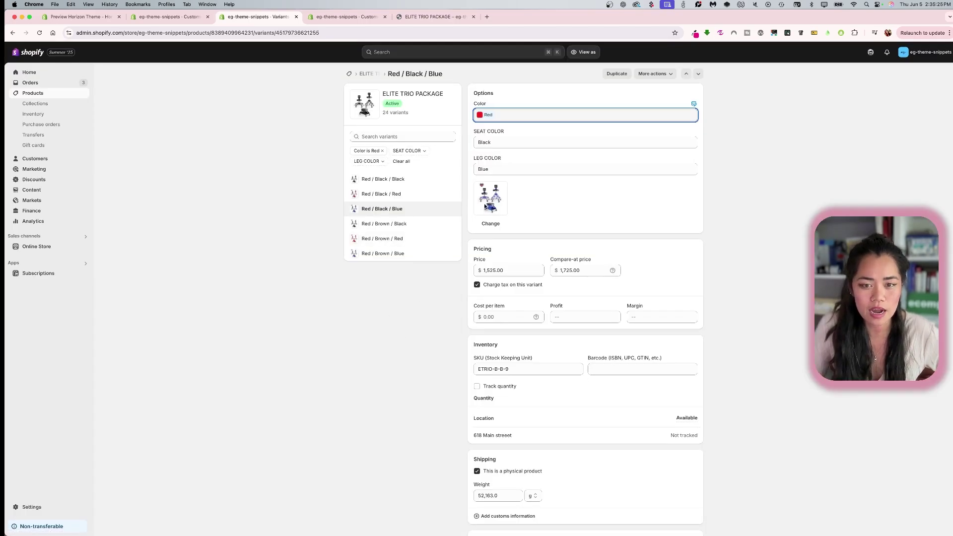
pyautogui.scroll(-2, 416, 389)
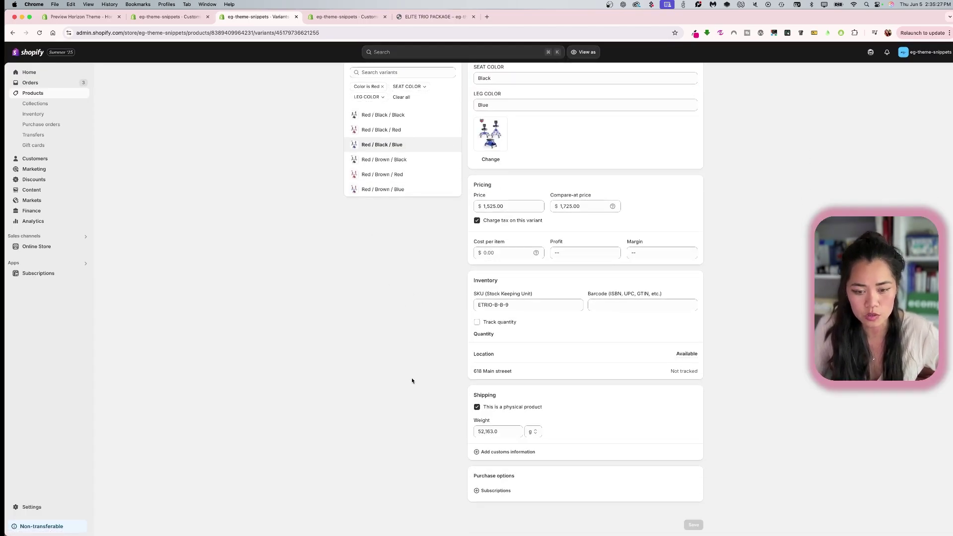
pyautogui.scroll(2, 412, 381)
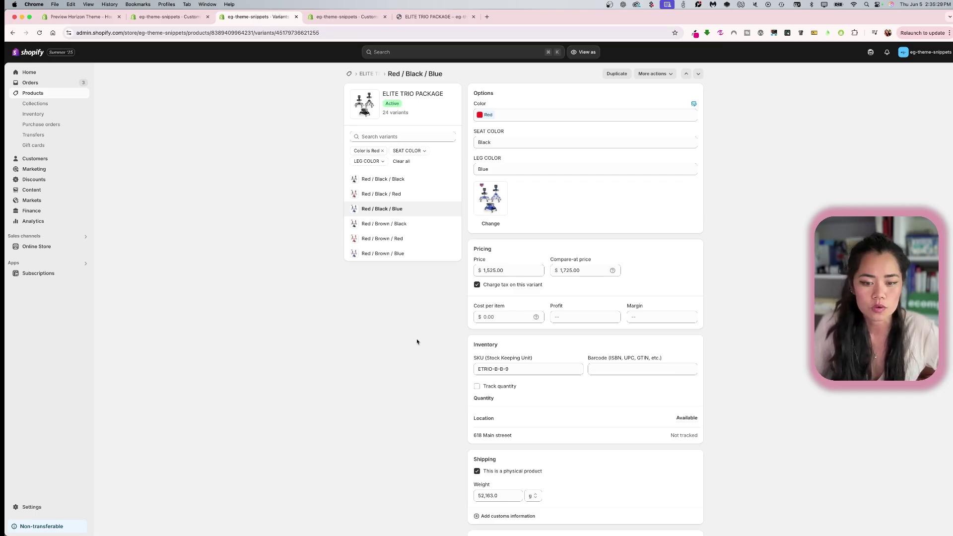
pyautogui.moveTo(692, 105)
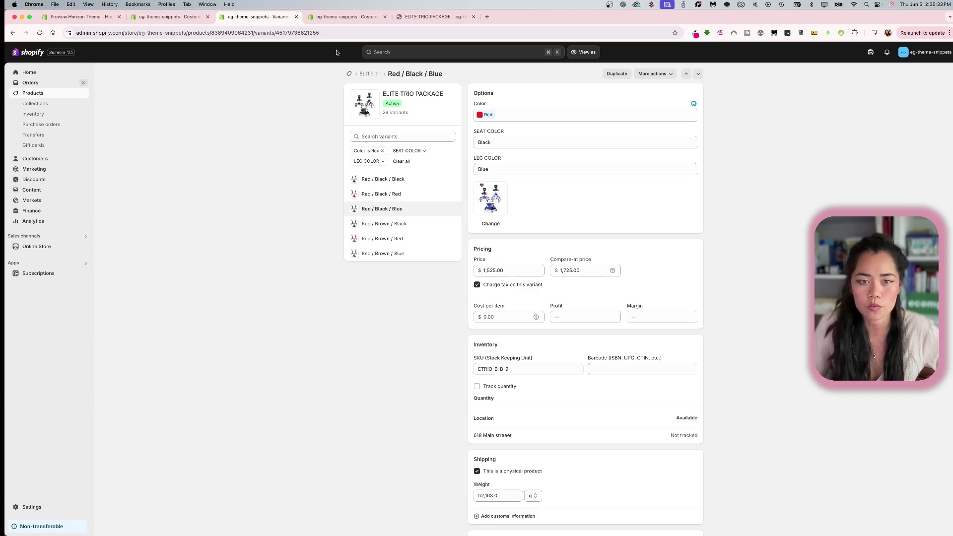
# Return to the ELITE TRIO PACKAGE product, delete all six variants in the Red color group, and save the product.
pyautogui.click(375, 74)
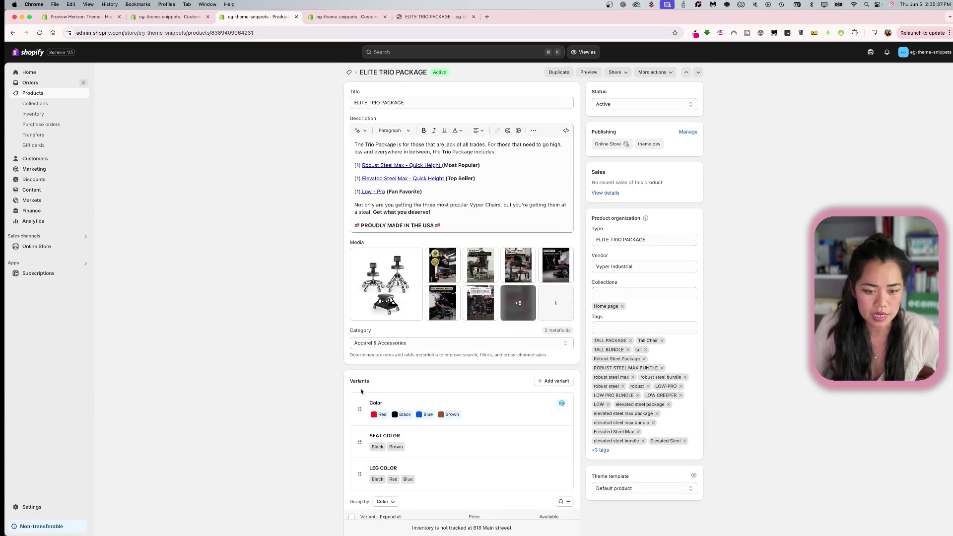
pyautogui.scroll(-7, 358, 395)
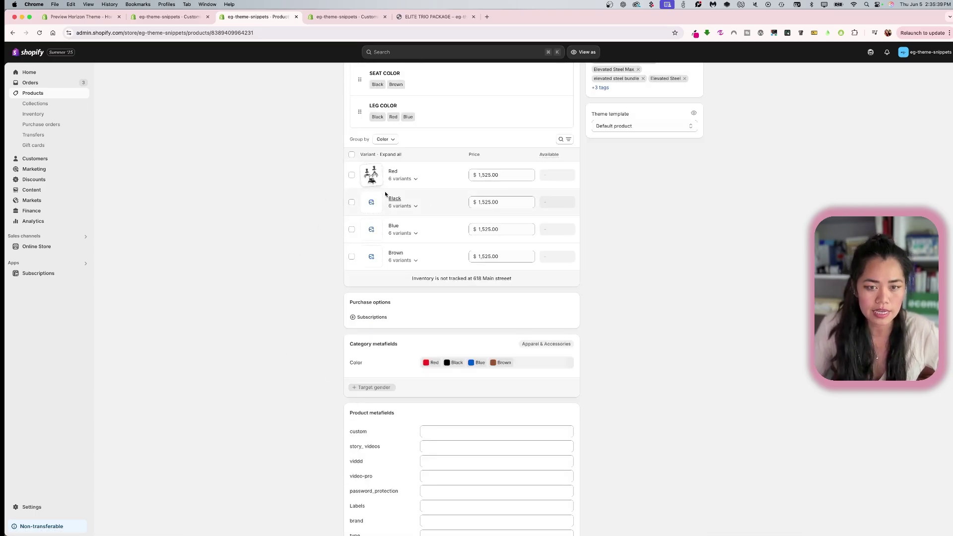
pyautogui.click(352, 175)
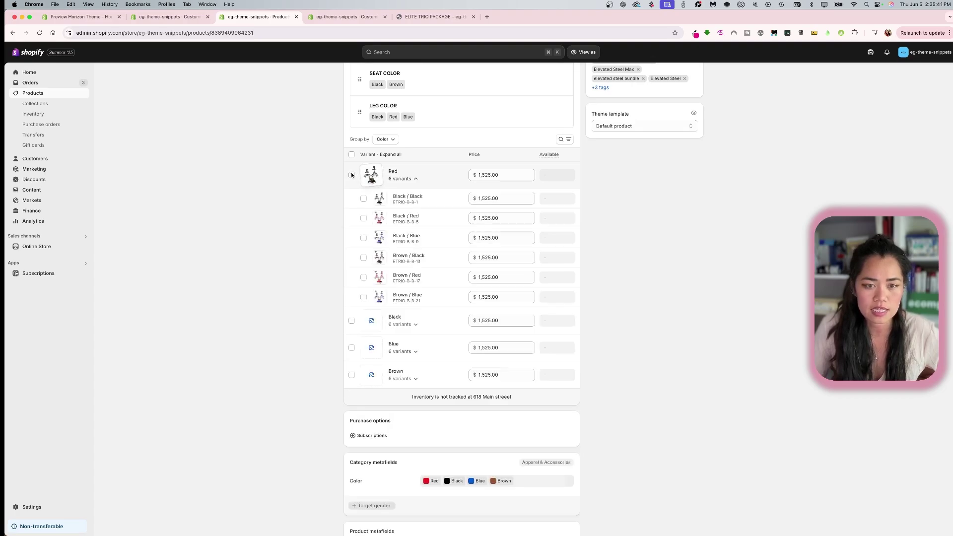
pyautogui.click(352, 175)
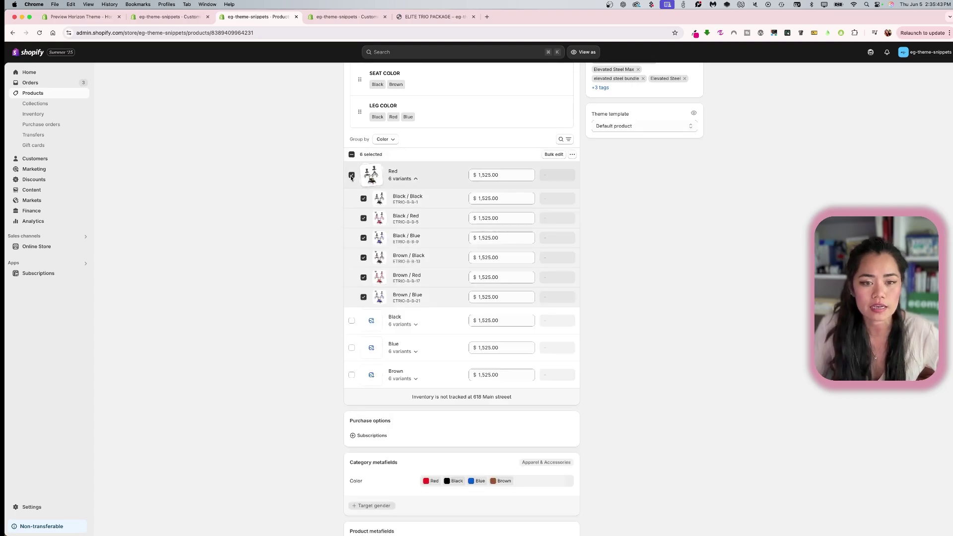
pyautogui.click(572, 155)
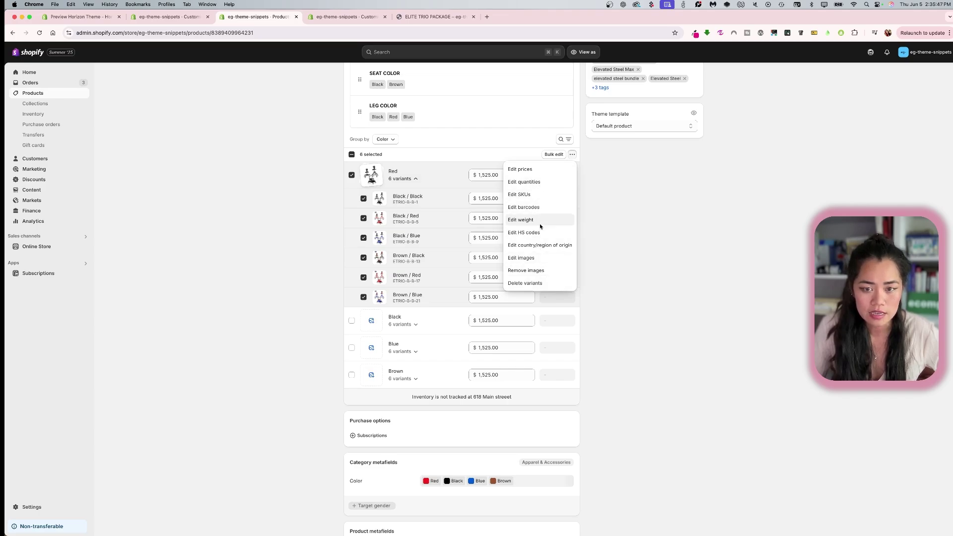
pyautogui.click(546, 284)
pyautogui.click(589, 52)
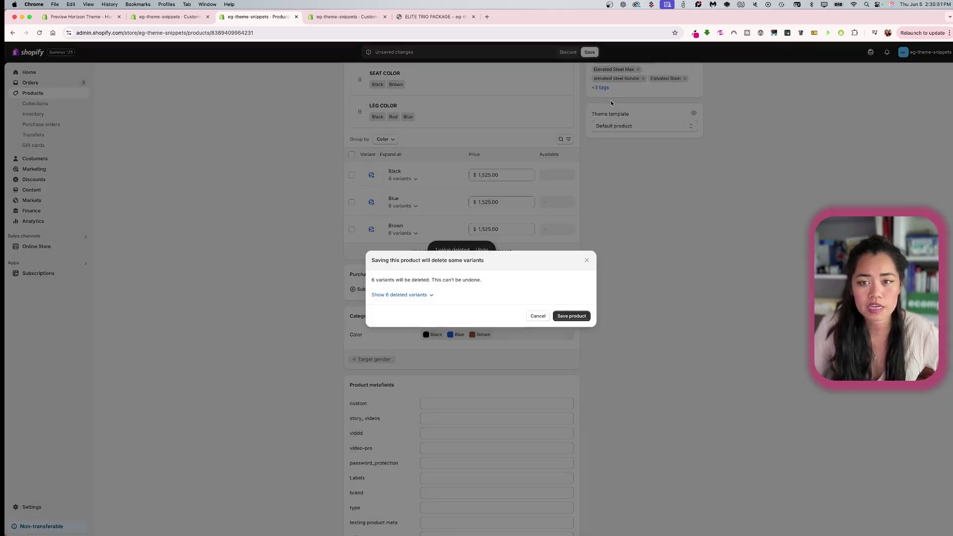
pyautogui.click(572, 316)
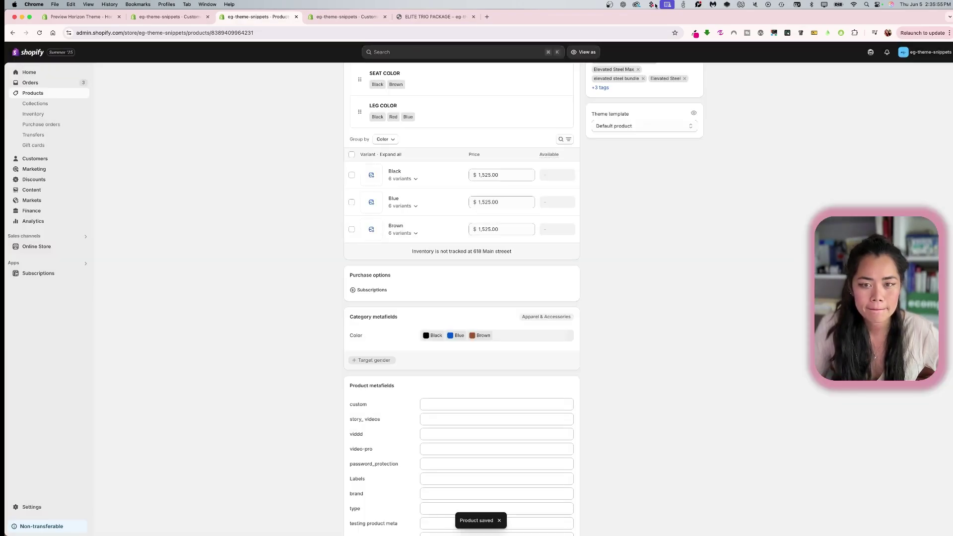
# Check the product's color swatches in the storefront preview and the theme editor, then return to the product in the admin.
pyautogui.click(426, 16)
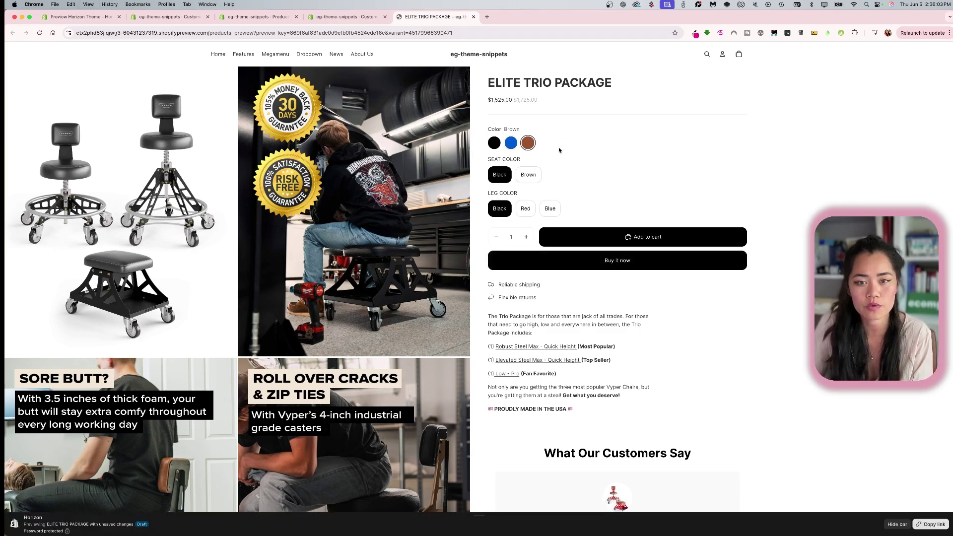
pyautogui.click(348, 16)
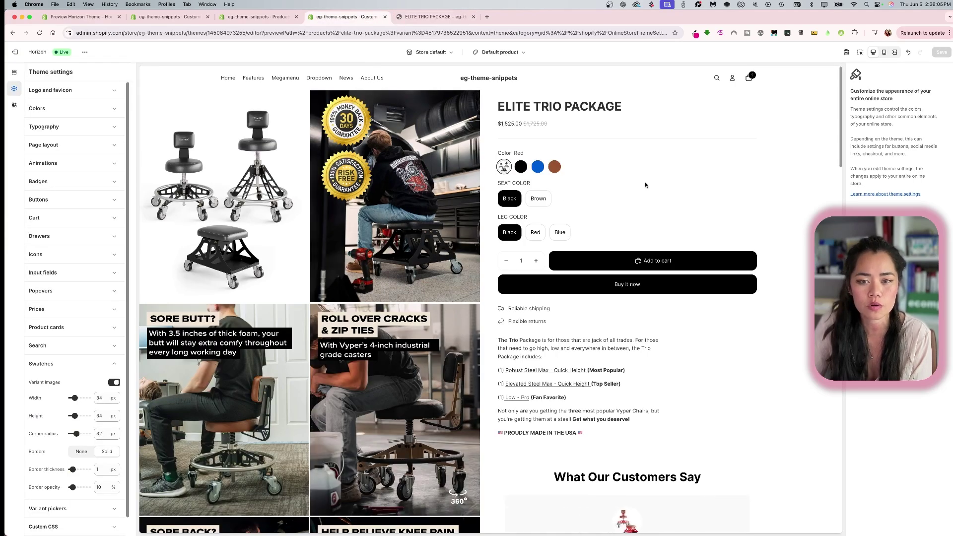
pyautogui.click(258, 16)
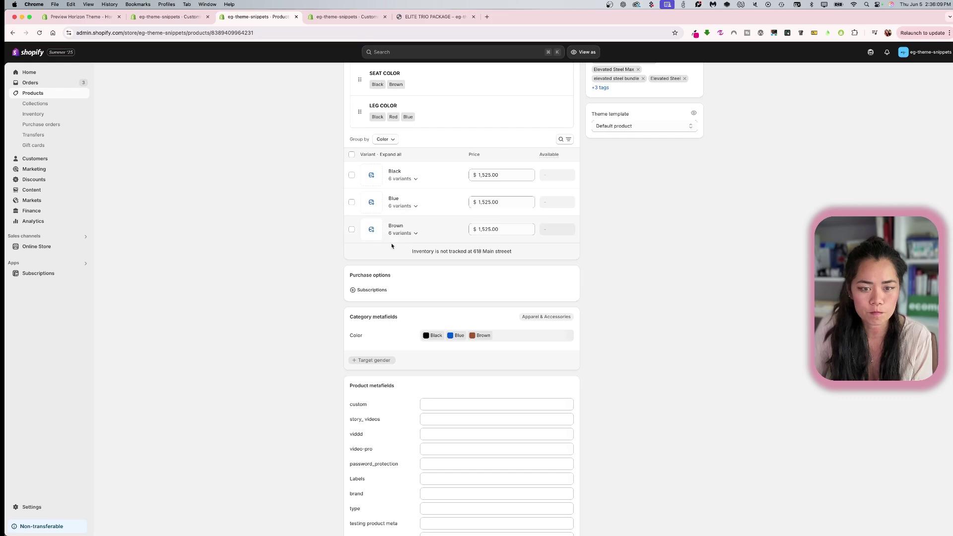
# Add Red as a value of the SEAT COLOR option, save the product and reload its page.
pyautogui.scroll(3, 422, 185)
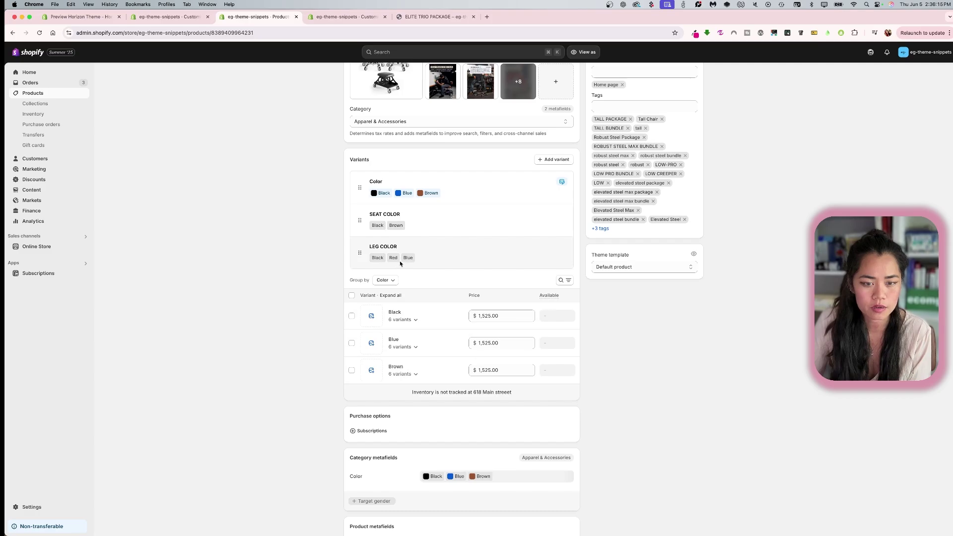
pyautogui.click(444, 218)
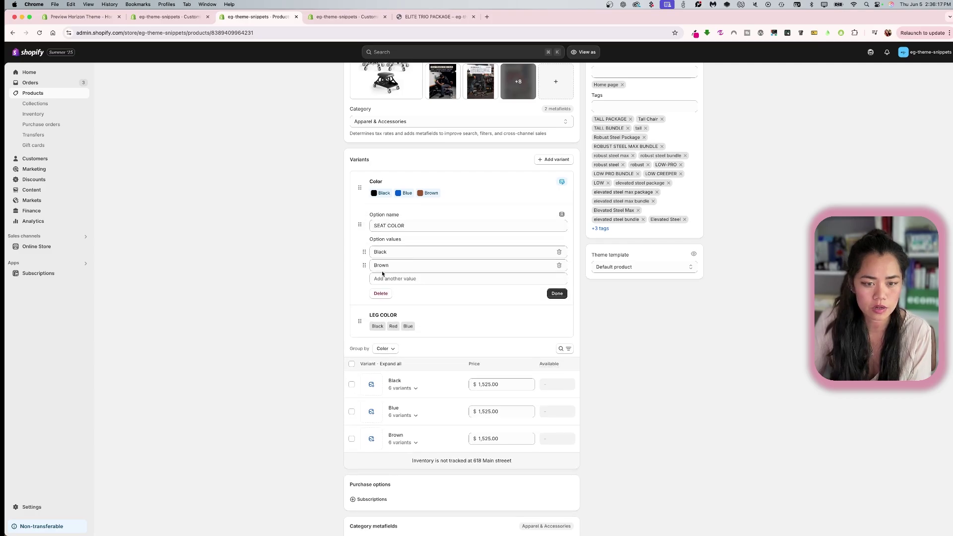
pyautogui.click(414, 280)
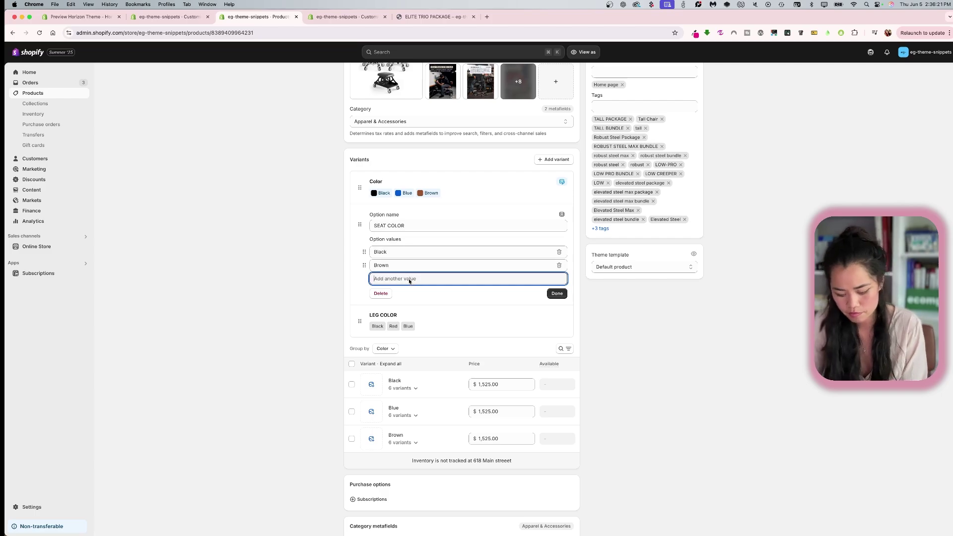
pyautogui.write('Red')
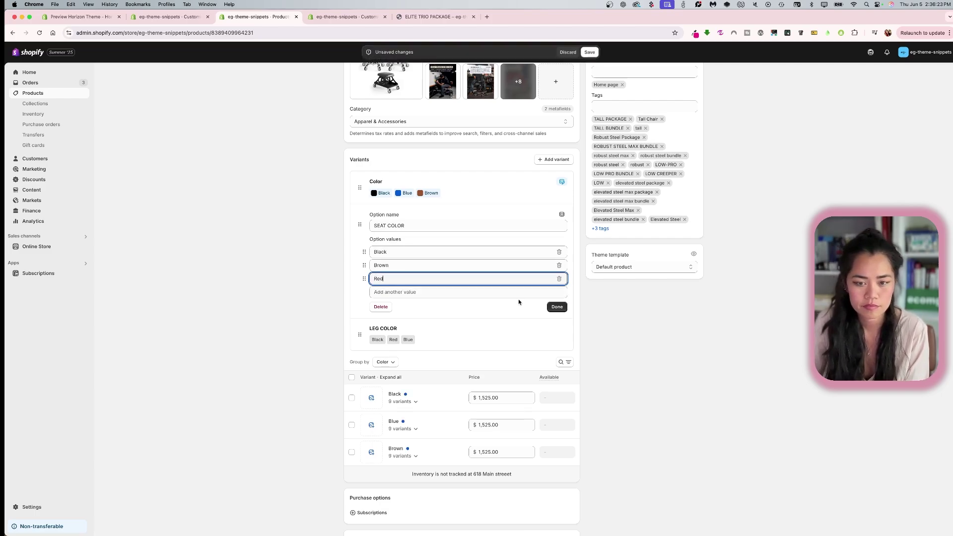
pyautogui.click(557, 306)
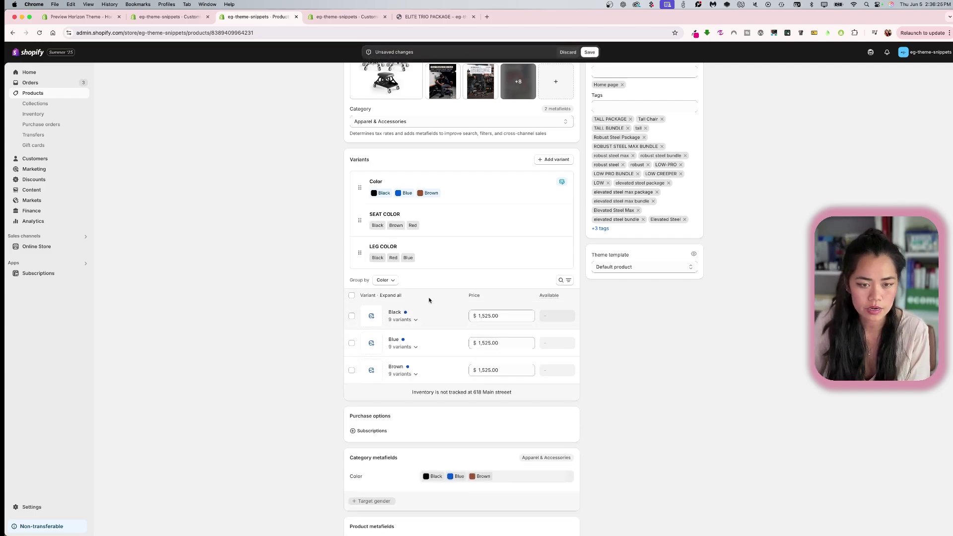
pyautogui.click(589, 52)
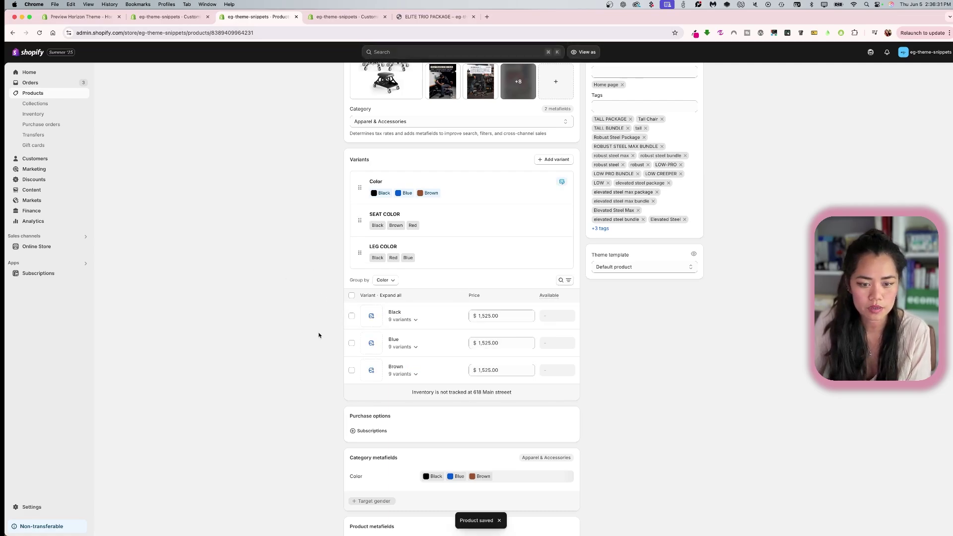
pyautogui.press('super+r')
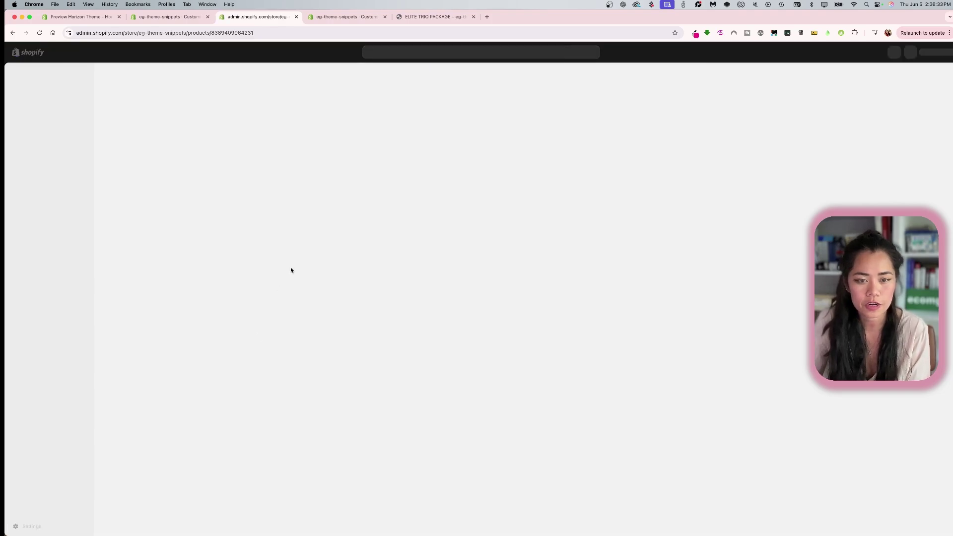
# Check the color swatches and seat color options in the storefront preview, and go back to the product admin page.
pyautogui.click(435, 17)
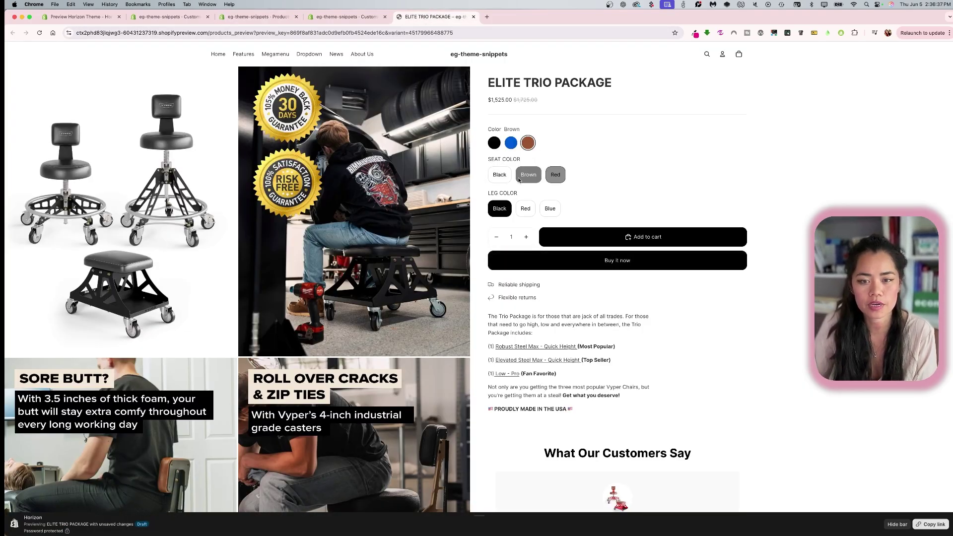
pyautogui.click(506, 143)
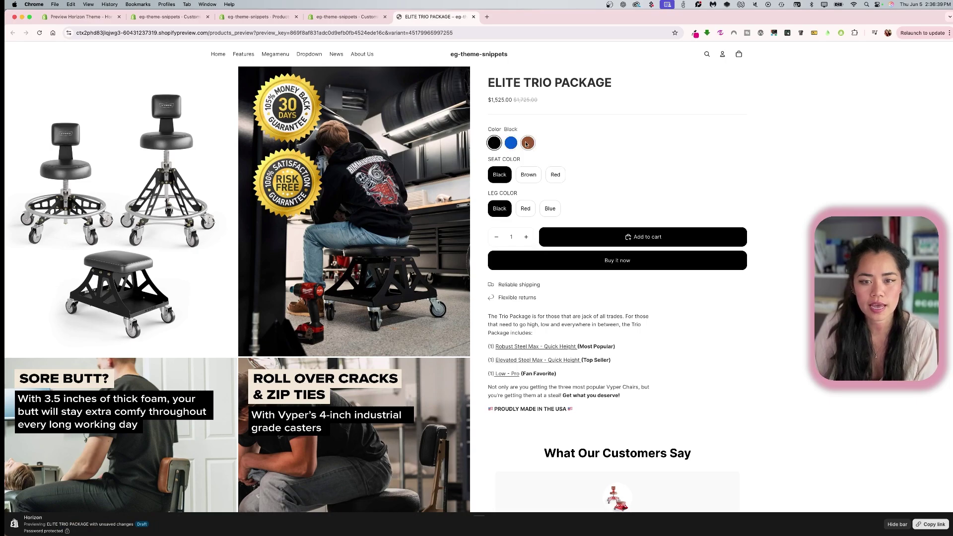
pyautogui.click(343, 16)
pyautogui.click(254, 17)
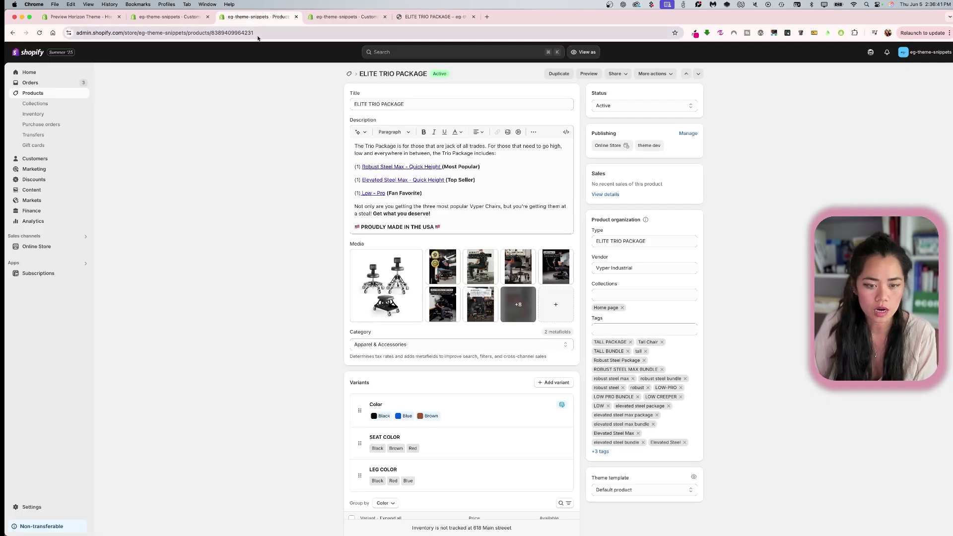
# Add the Red entry back to the Color option, save the product, and expand the Red variant group.
pyautogui.scroll(-1, 430, 404)
pyautogui.click(460, 390)
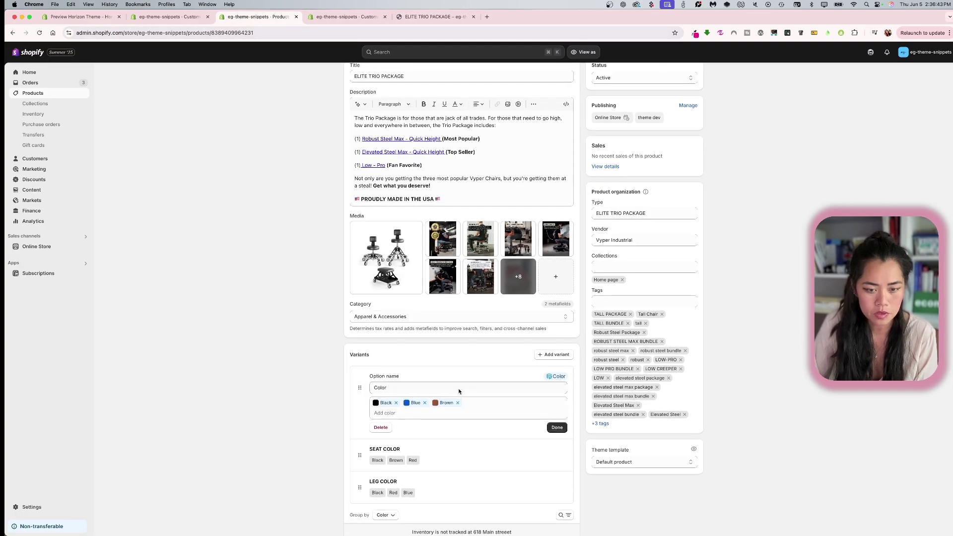
pyautogui.click(402, 415)
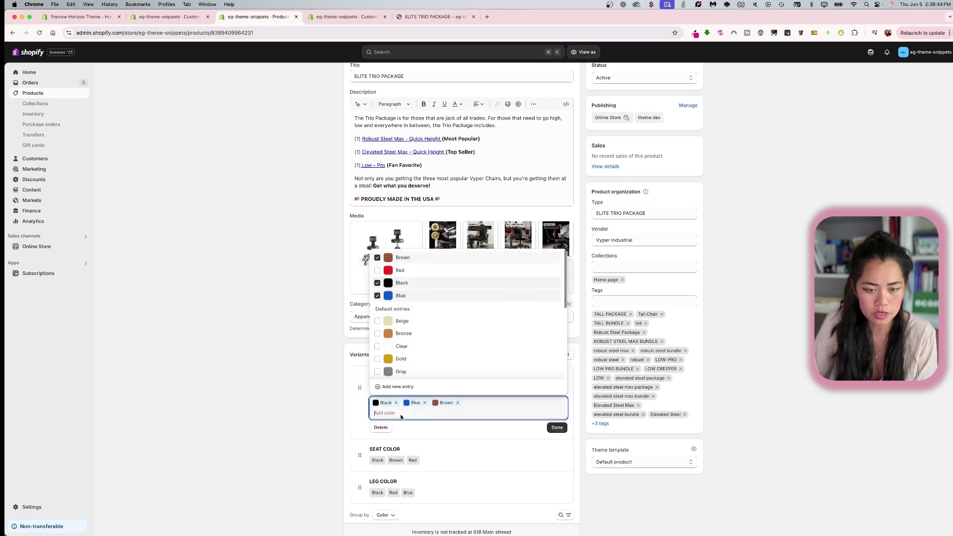
pyautogui.click(411, 270)
pyautogui.click(557, 428)
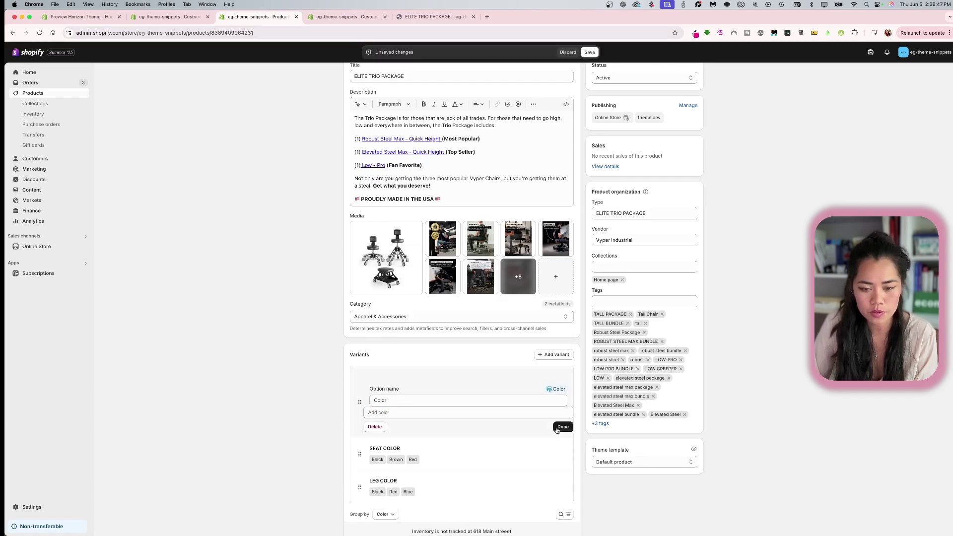
pyautogui.scroll(-1, 434, 386)
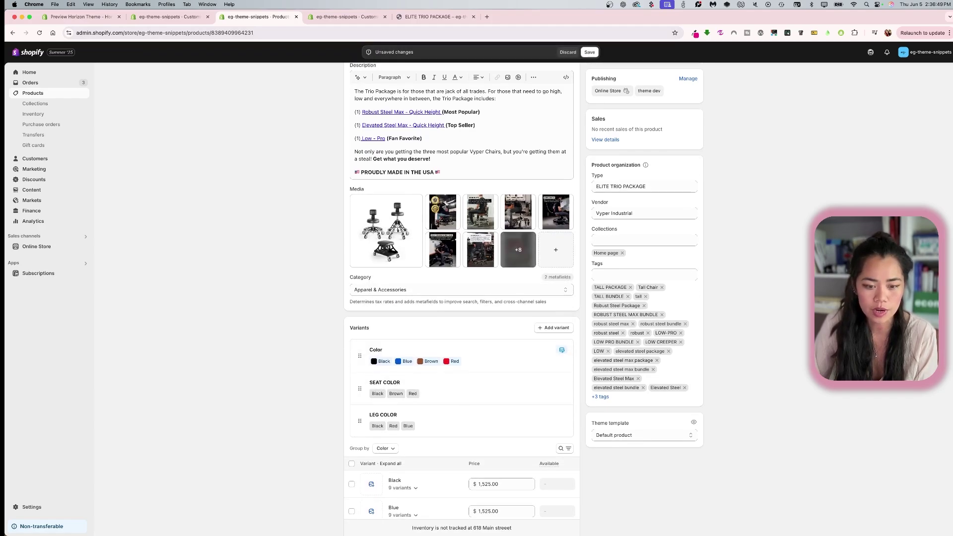
pyautogui.click(589, 52)
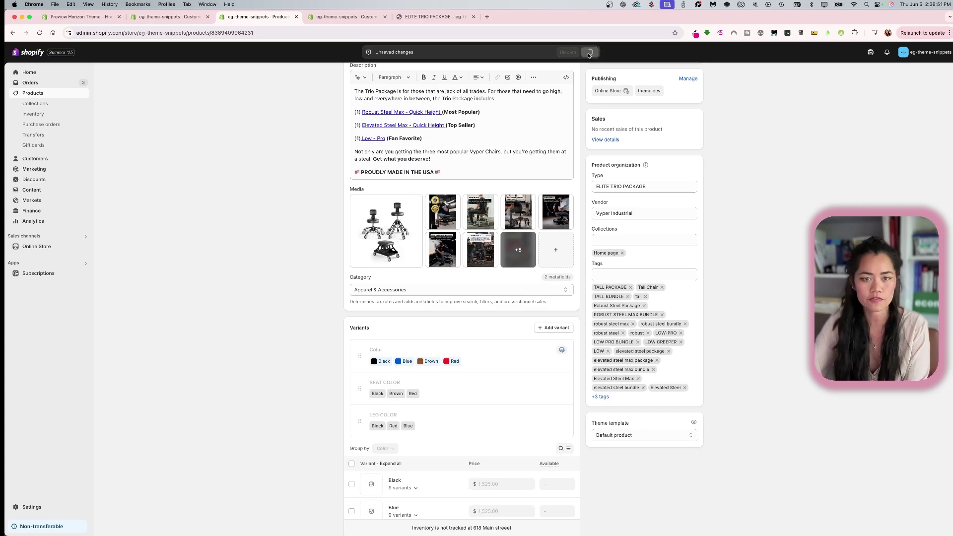
pyautogui.scroll(-5, 329, 323)
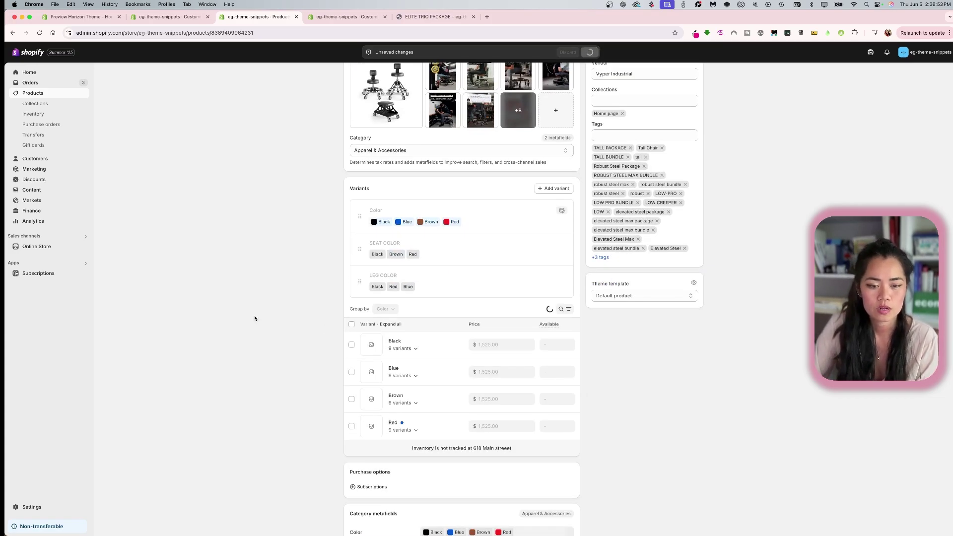
pyautogui.click(392, 430)
# Select the Red swatch in the storefront preview and compare the swatches in the product and home page theme editors.
pyautogui.click(429, 15)
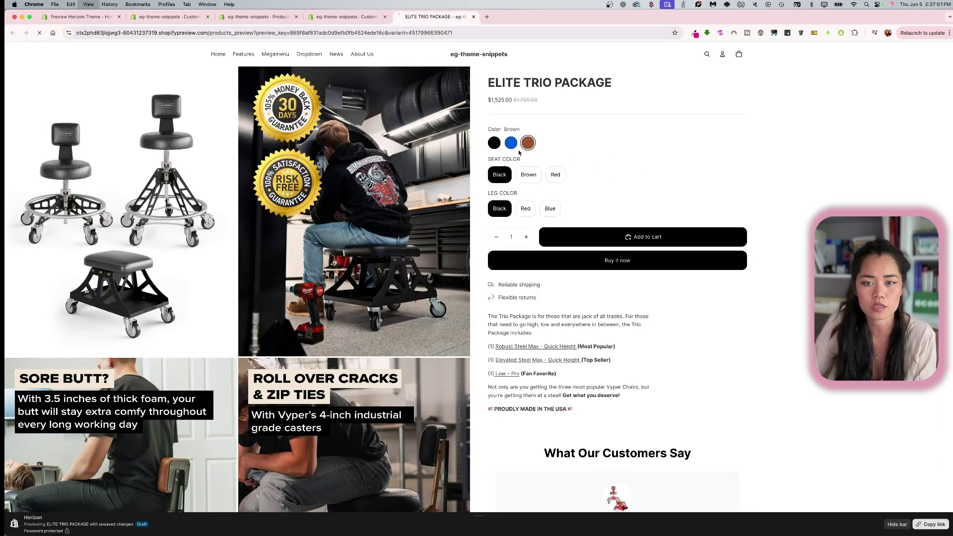
pyautogui.click(545, 143)
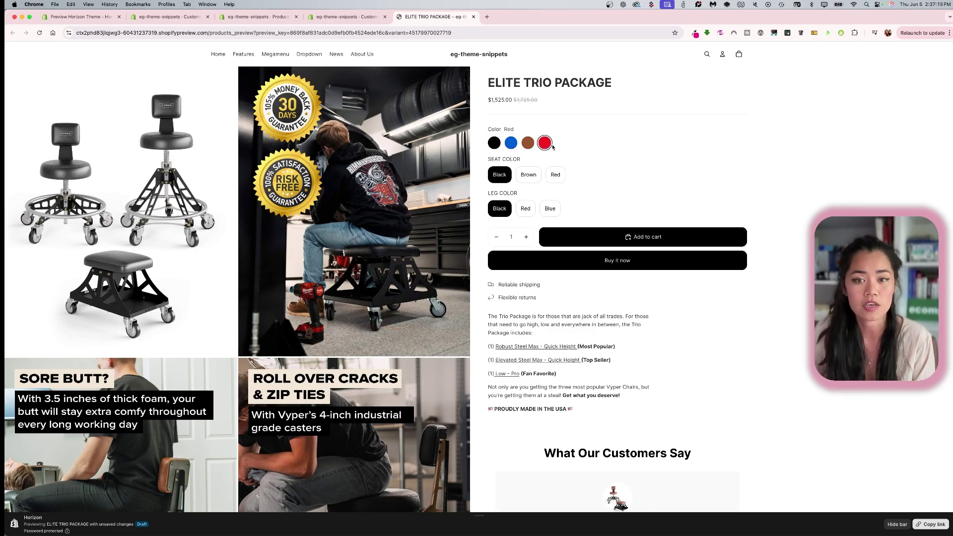
pyautogui.click(347, 17)
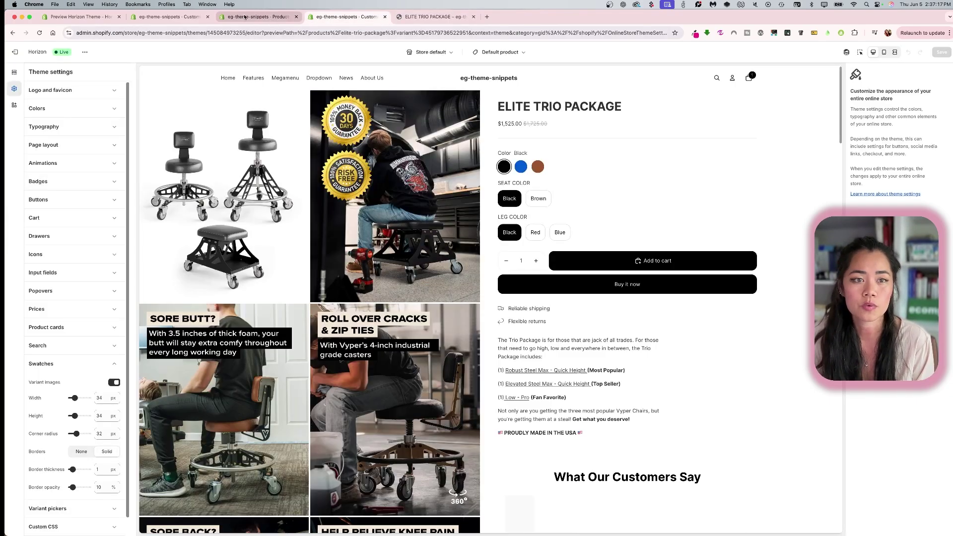
pyautogui.click(259, 17)
pyautogui.click(169, 17)
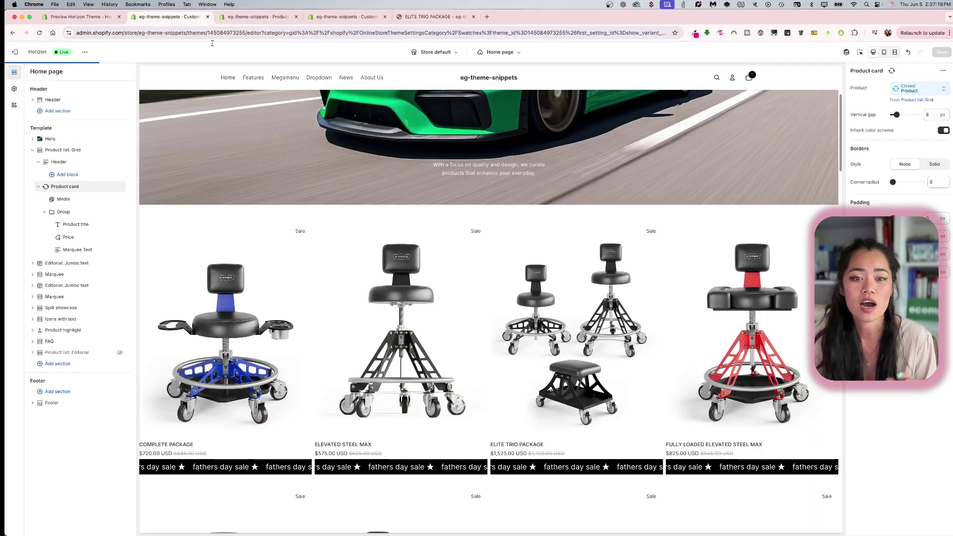
# Examine the product's option values and the image slots of its Red variants in the admin.
pyautogui.click(257, 18)
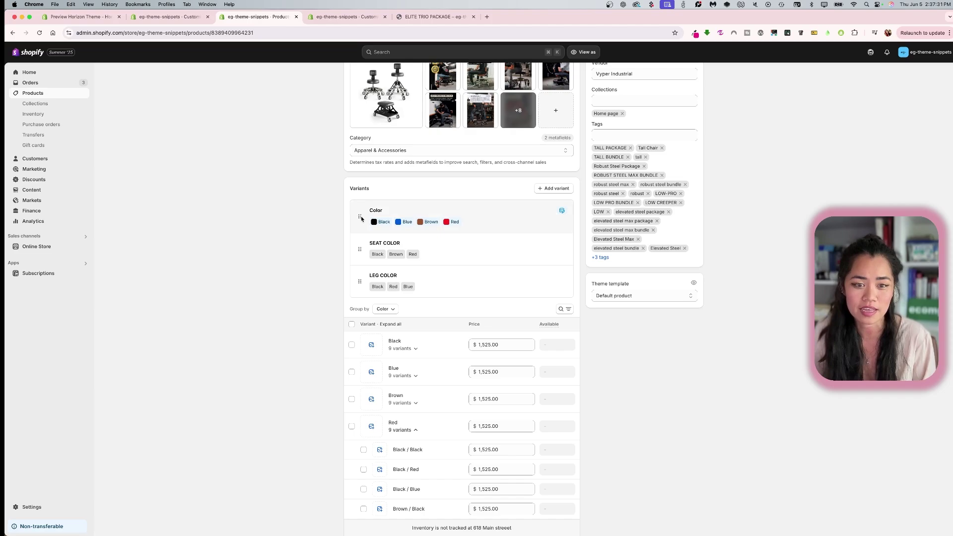
pyautogui.scroll(-4, 255, 326)
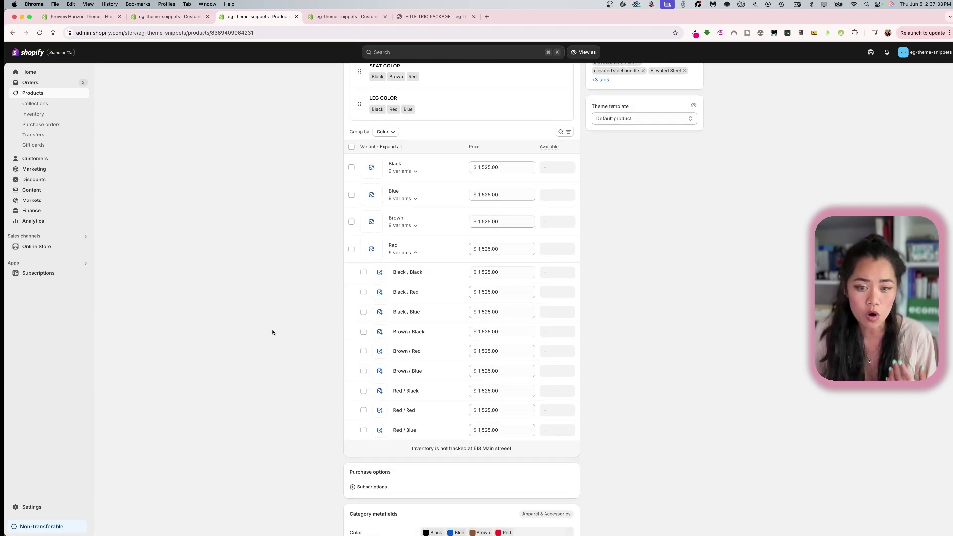
pyautogui.scroll(3, 272, 332)
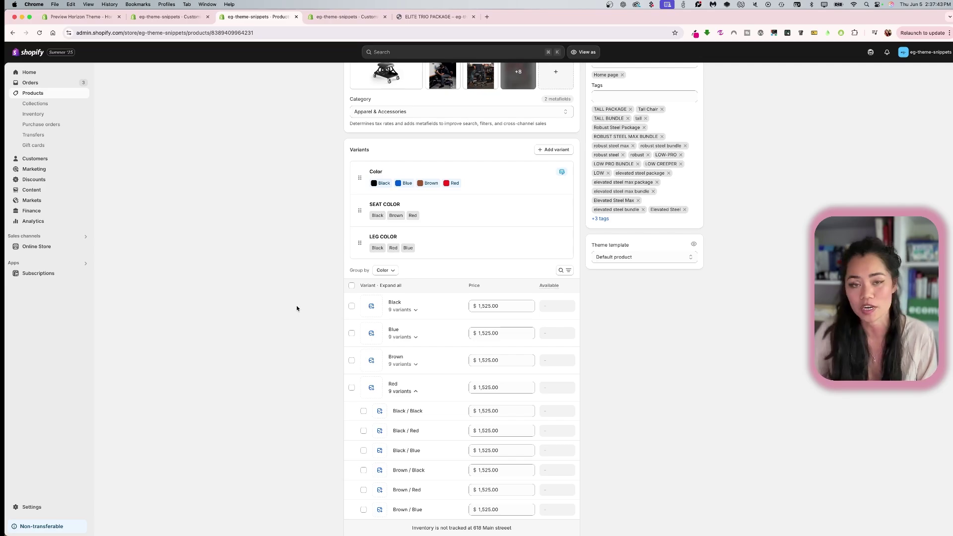
# Examine the color swatches on the home page product cards in the theme editor and look through the sections below.
pyautogui.click(171, 17)
pyautogui.scroll(-5, 378, 296)
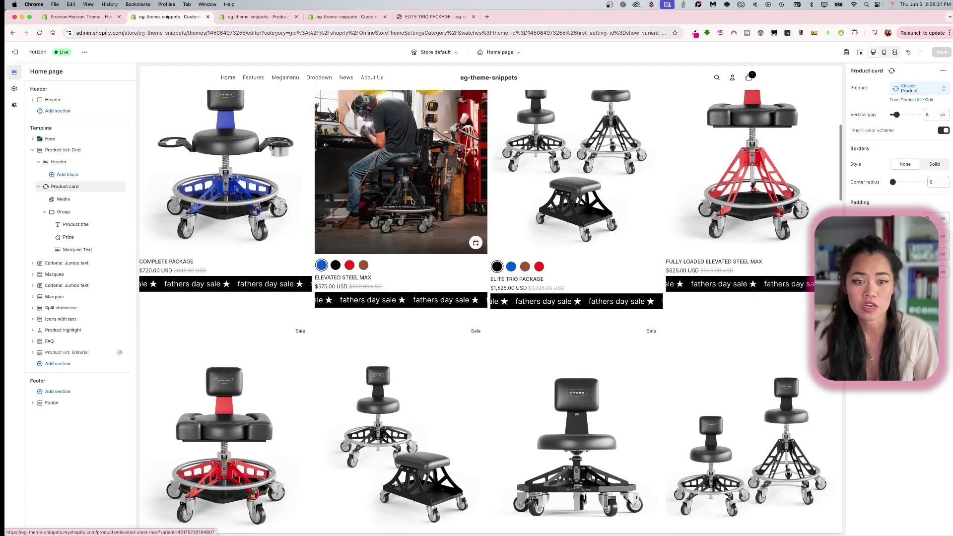
pyautogui.scroll(-15, 495, 321)
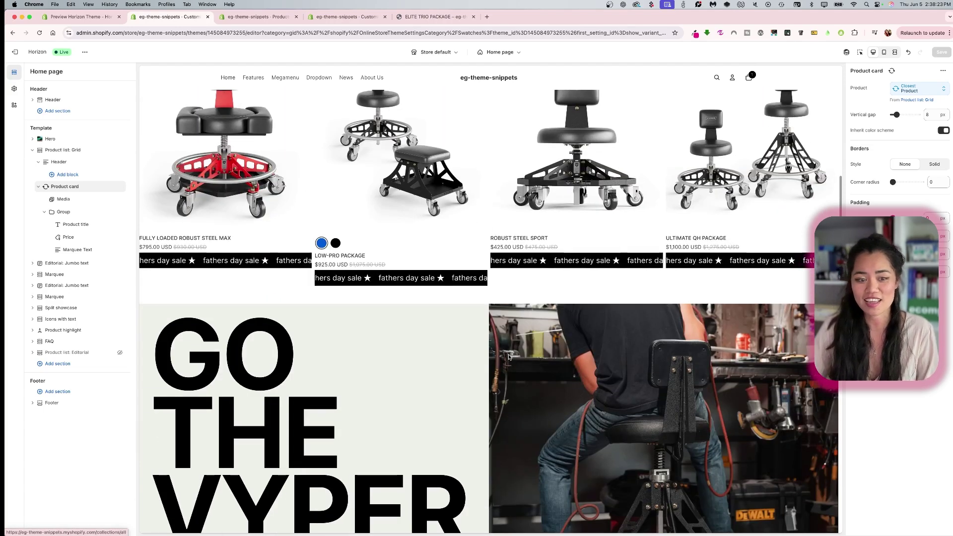
pyautogui.scroll(-5, 509, 357)
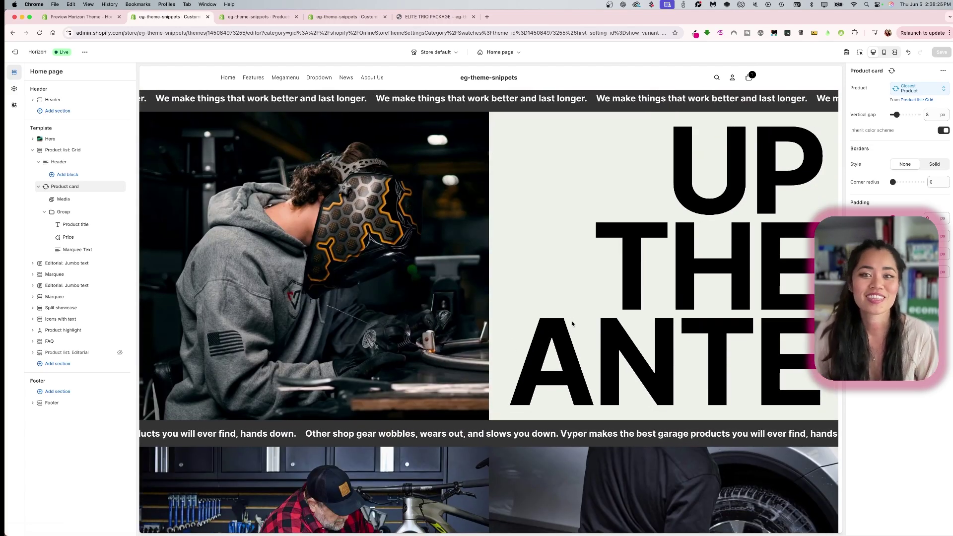